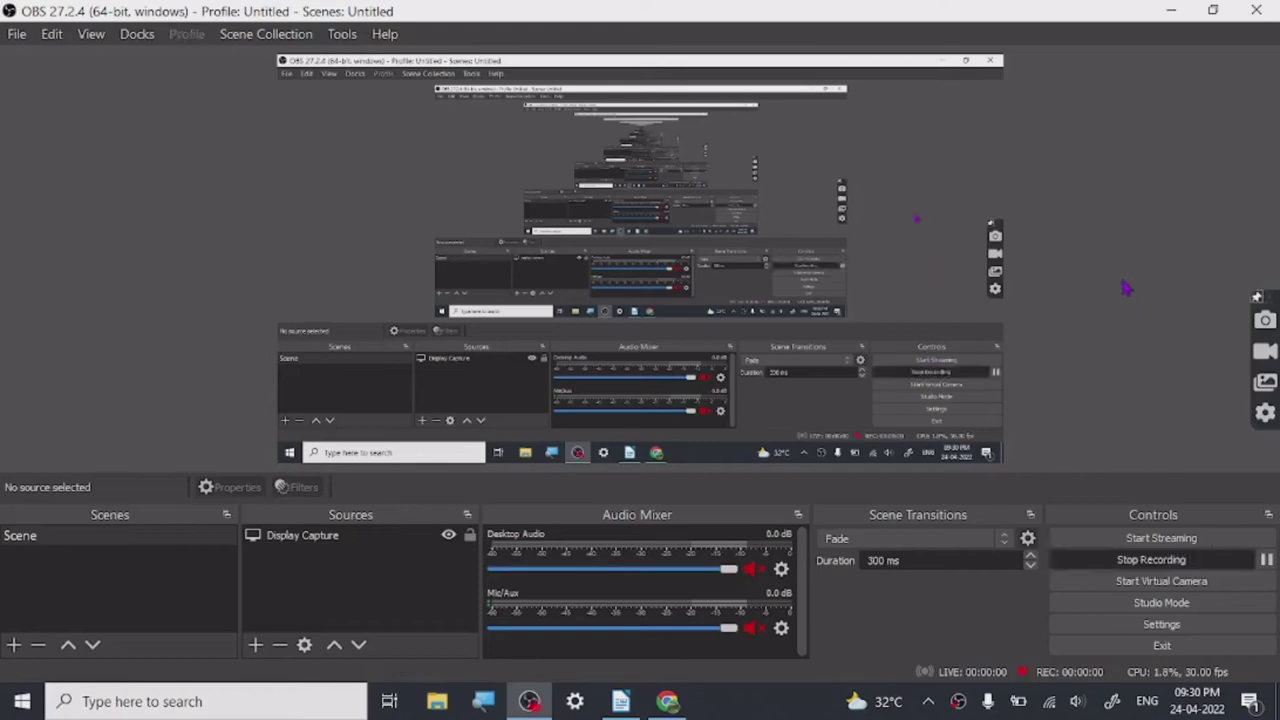
Step: Switch from OBS to Chrome and look through the published gyannation.com home page, including its numbered service list
left_click(1171, 10)
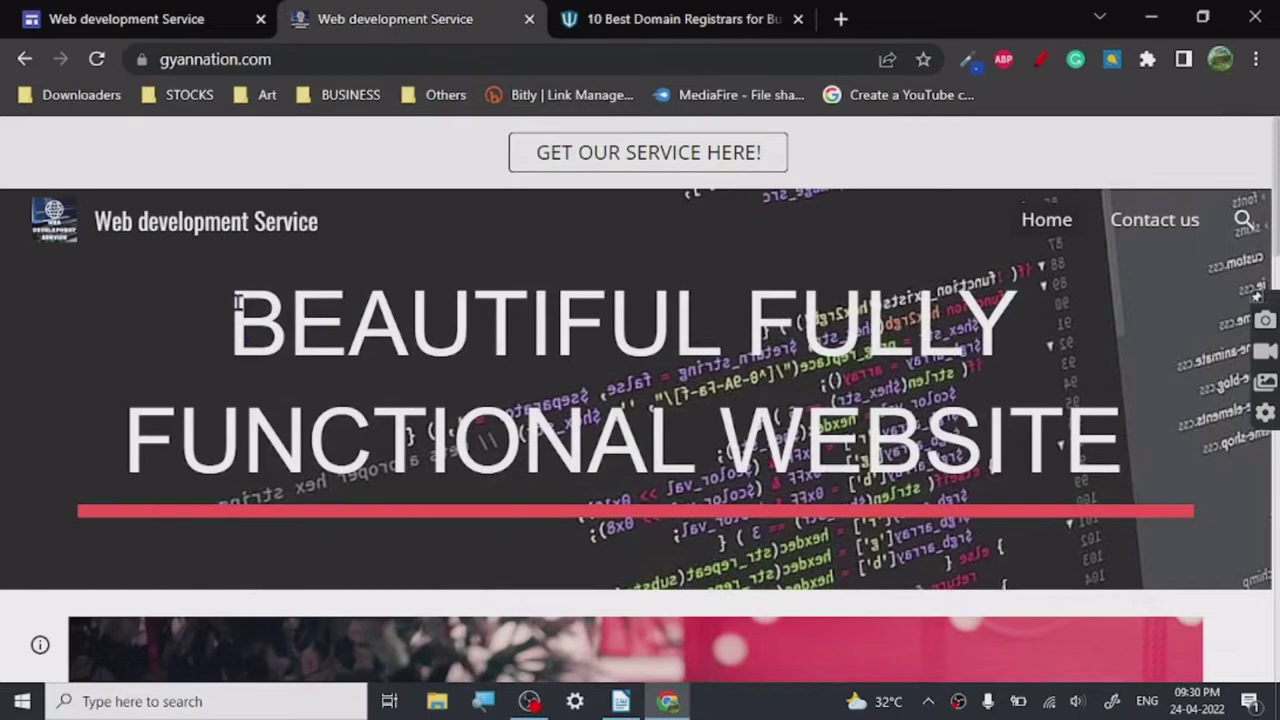
scroll(640, 436, "down", 1)
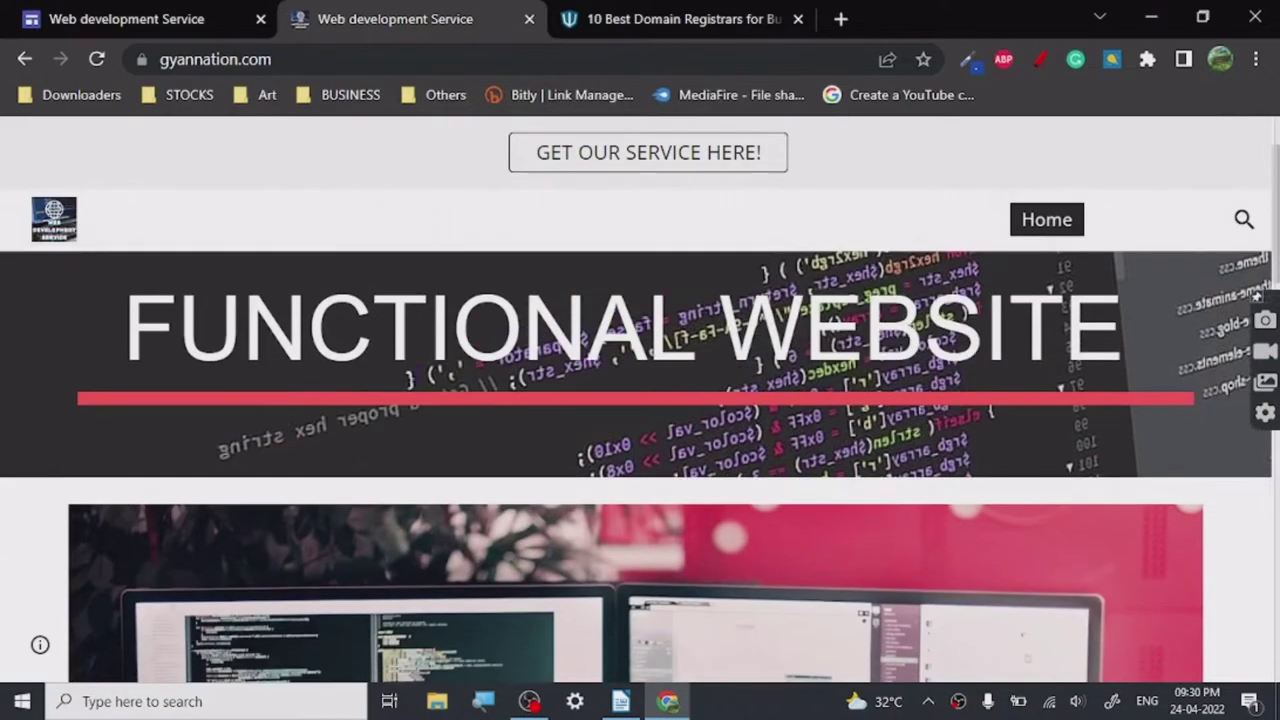
scroll(449, 400, "down", 3)
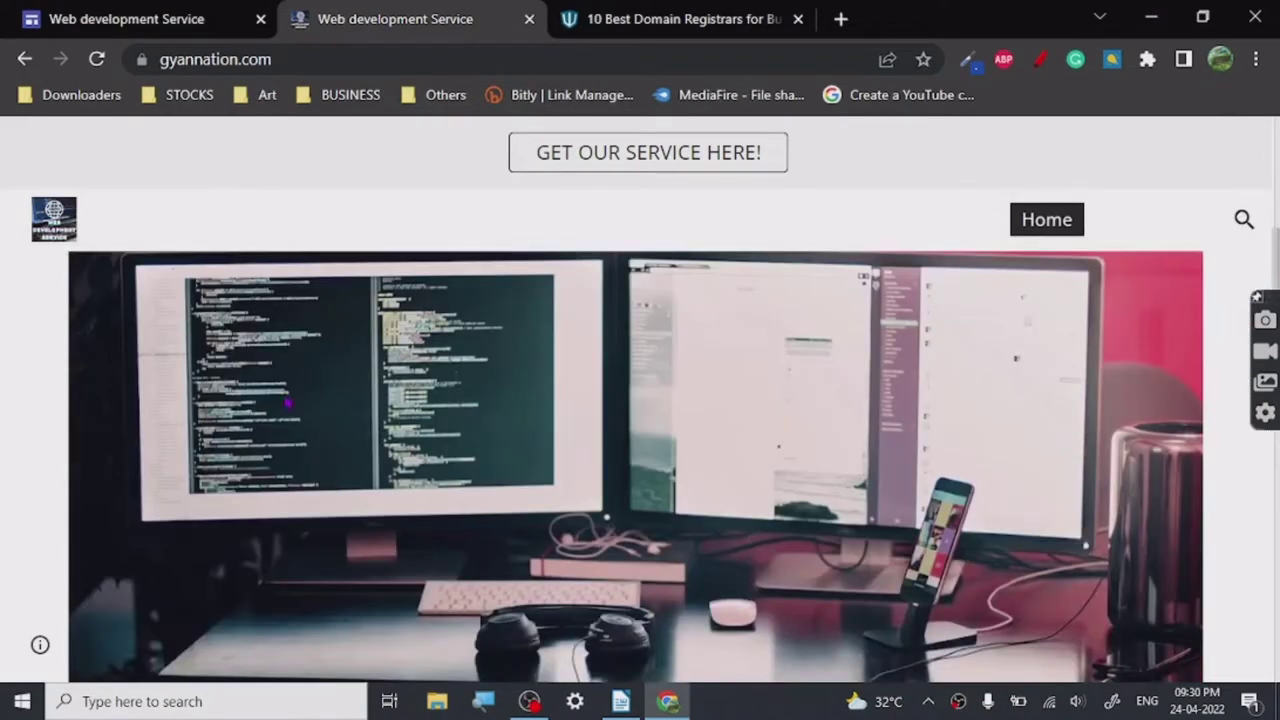
scroll(410, 423, "down", 3)
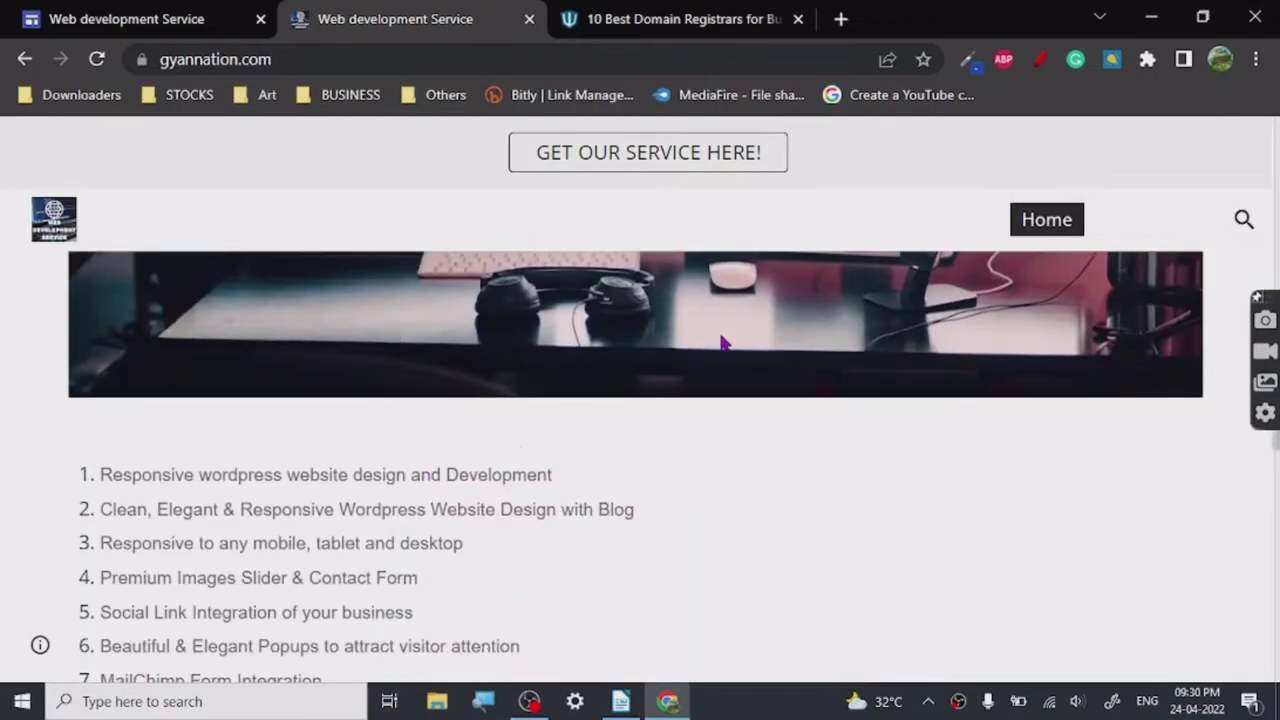
scroll(532, 437, "up", 1)
scroll(528, 470, "down", 5)
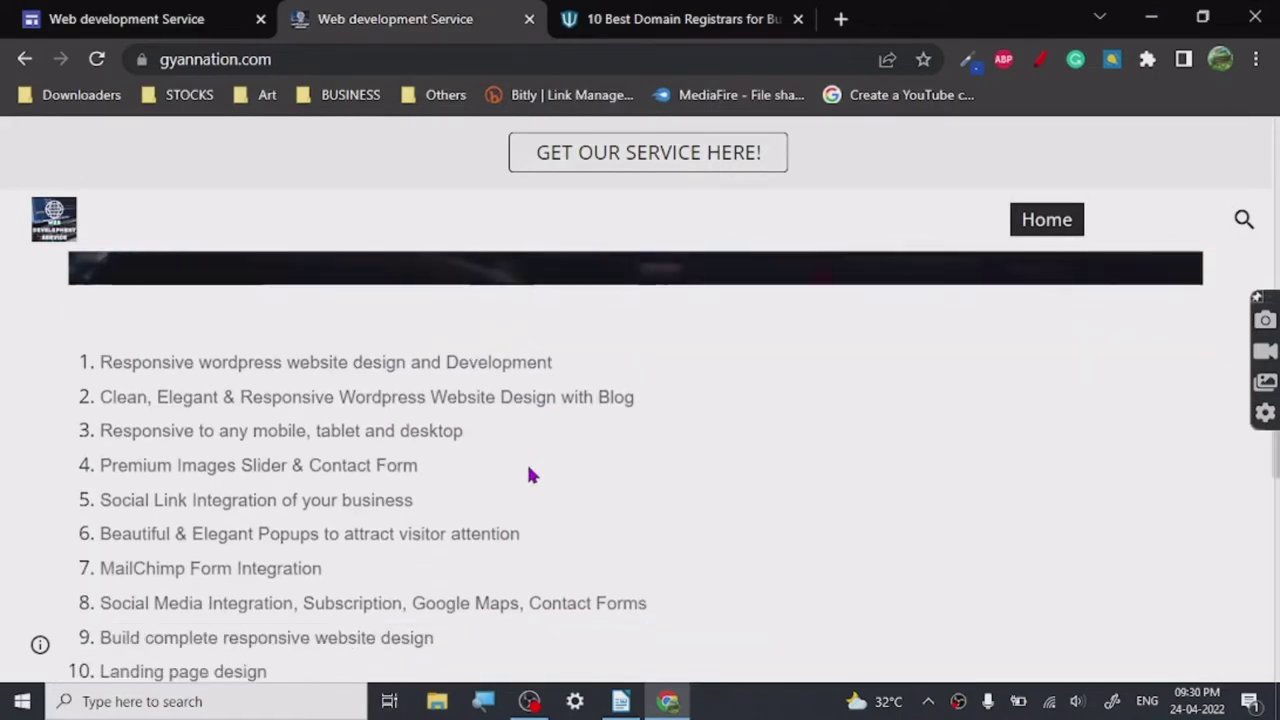
scroll(531, 475, "down", 4)
scroll(568, 484, "up", 9)
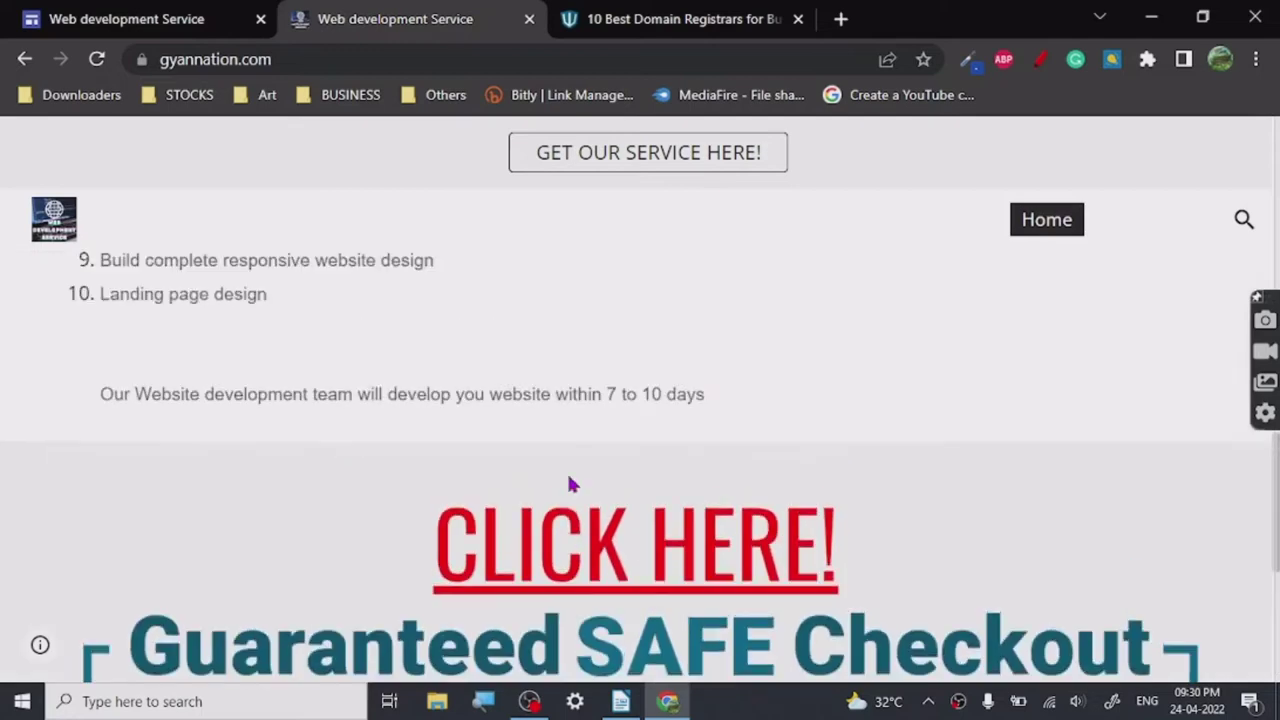
scroll(572, 485, "up", 3)
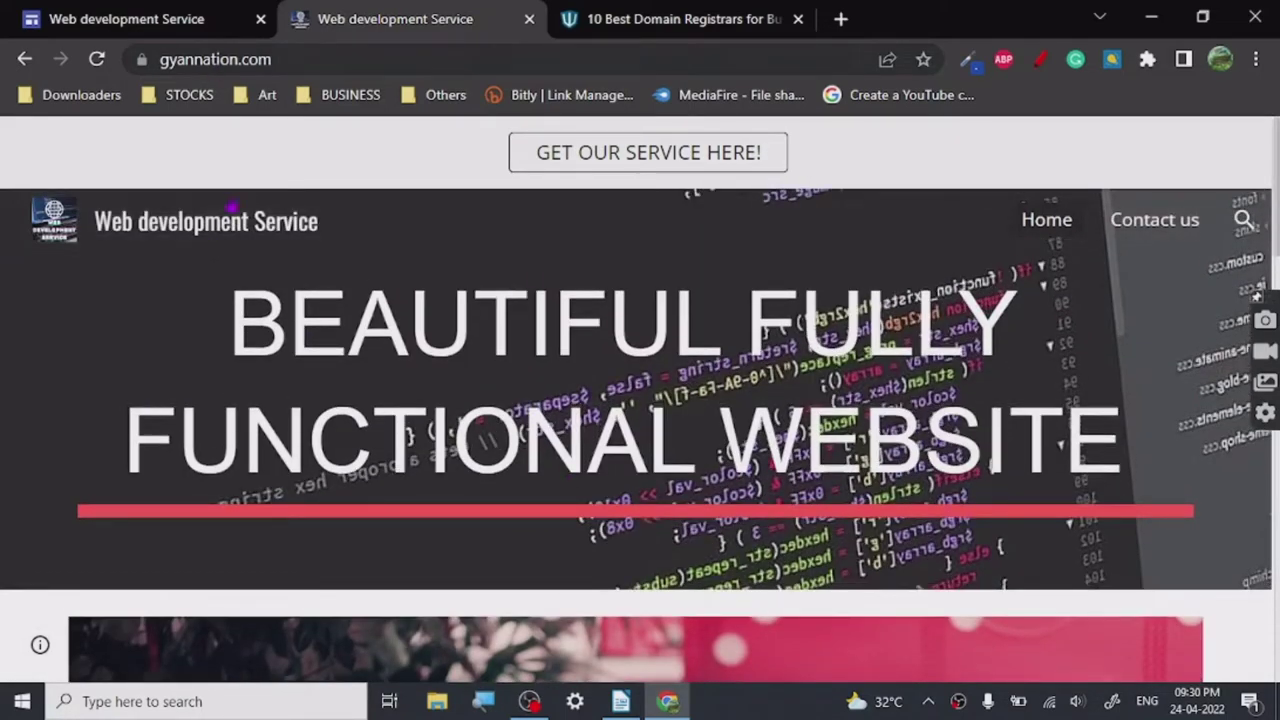
Step: Check the connected custom domain in the site editor and review the published home page down to its checkout section
left_click(170, 19)
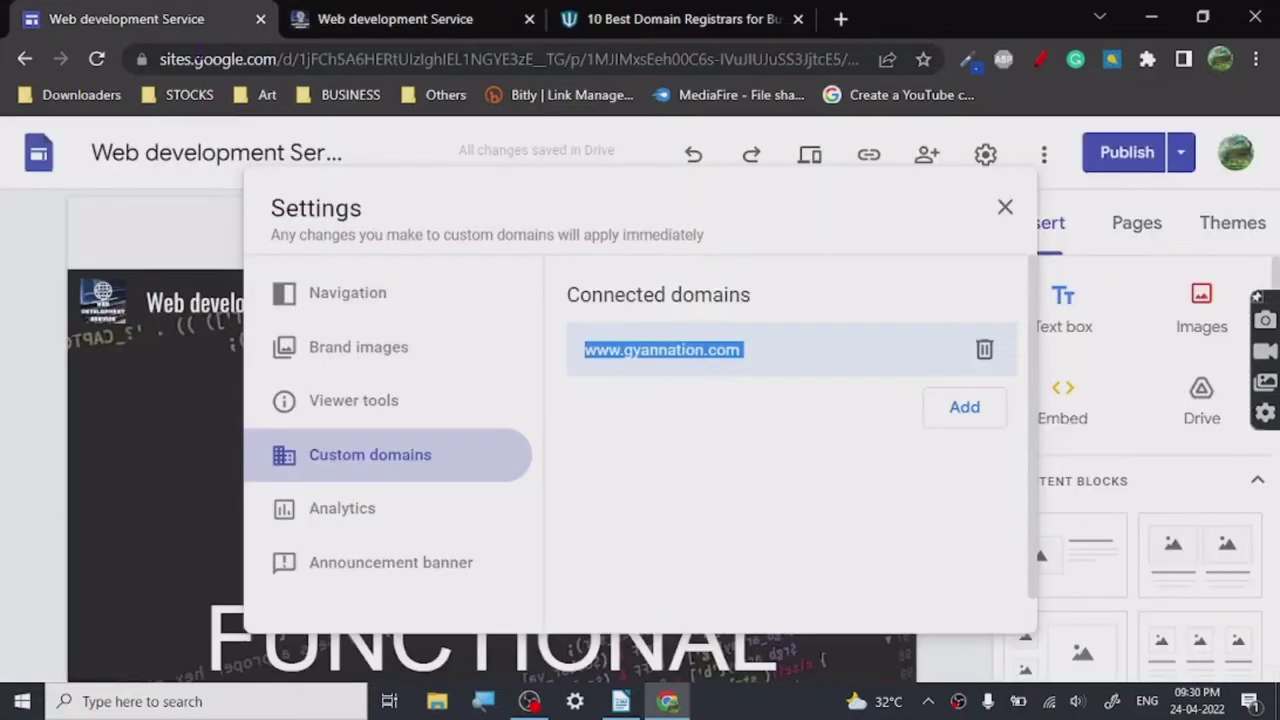
left_click(395, 19)
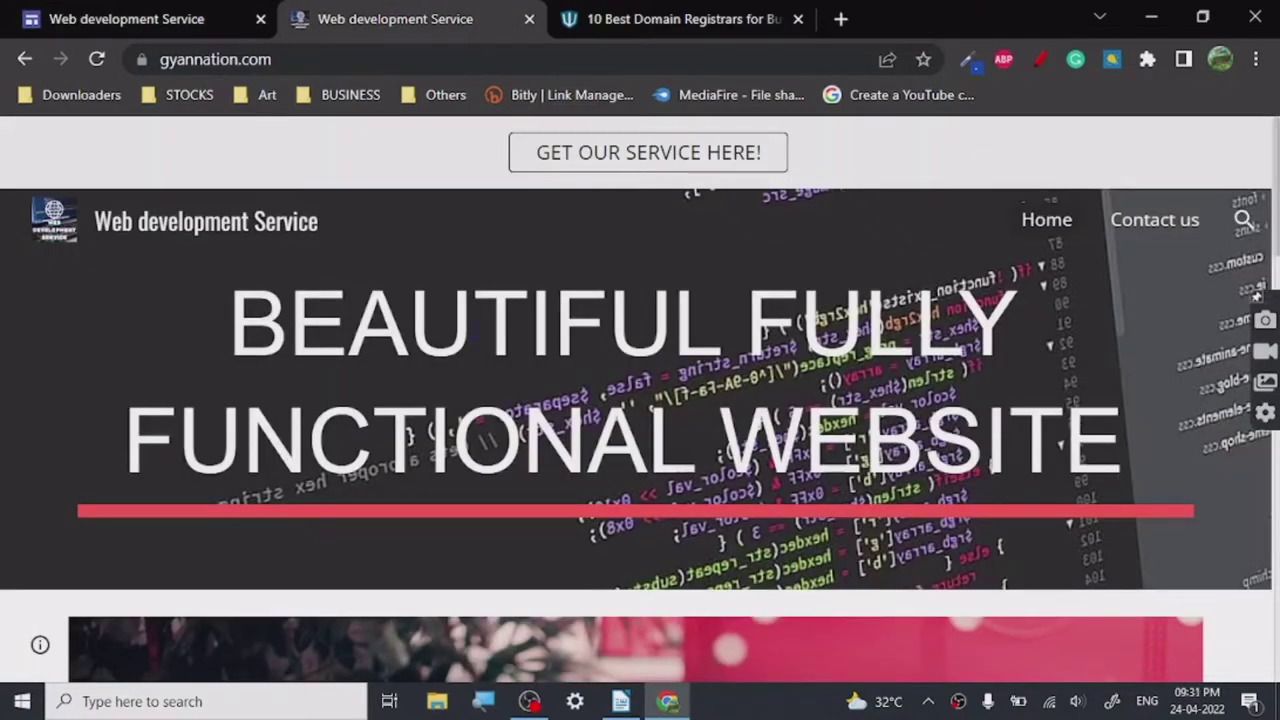
scroll(467, 411, "down", 3)
scroll(467, 411, "up", 3)
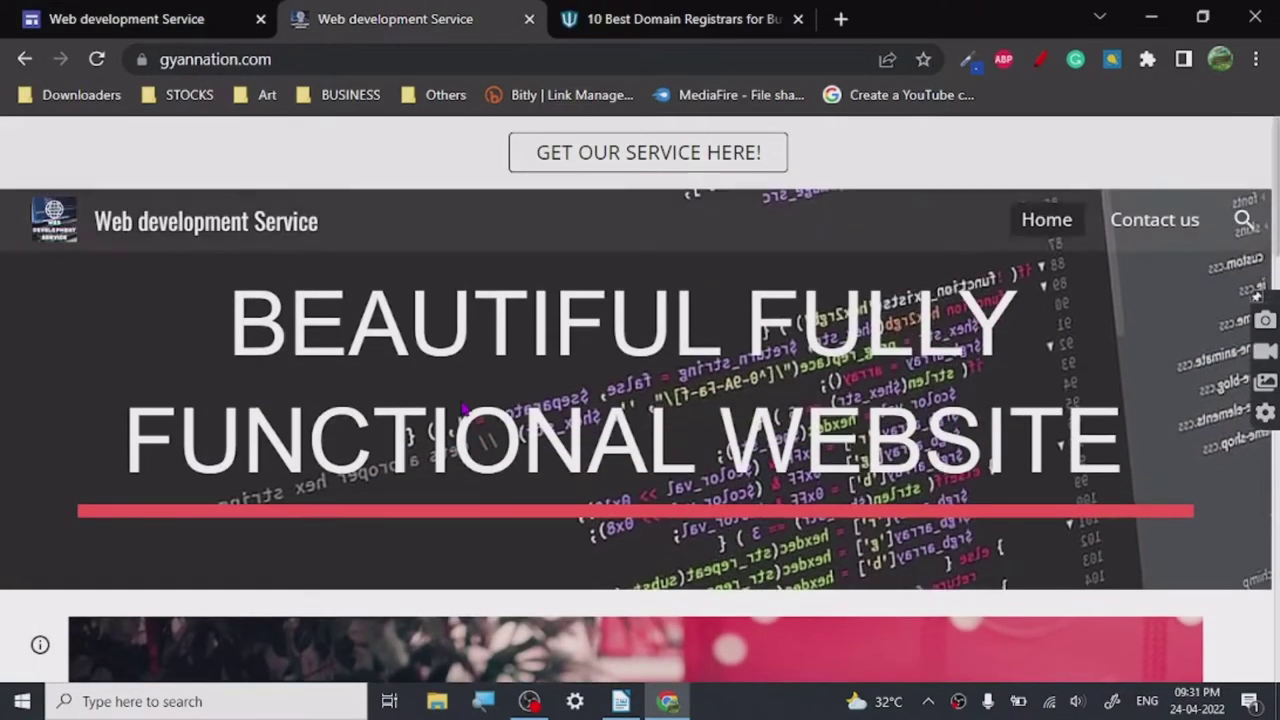
scroll(460, 430, "down", 12)
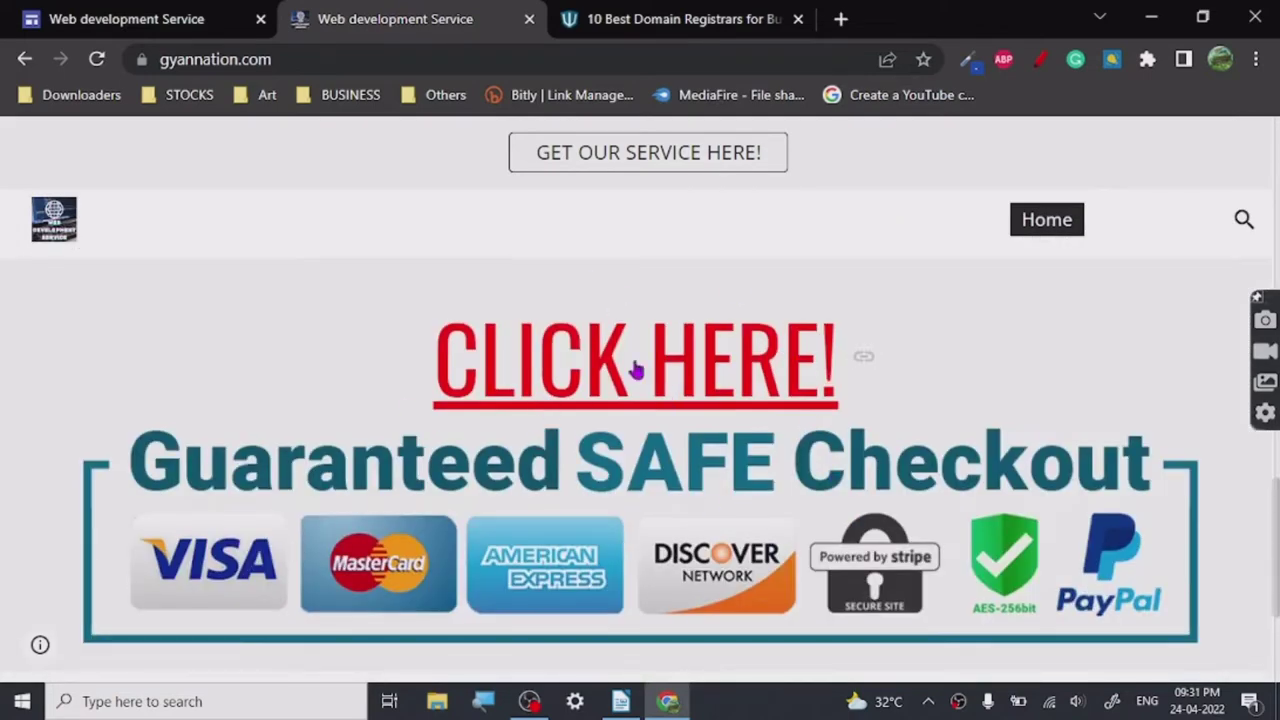
scroll(514, 491, "down", 2)
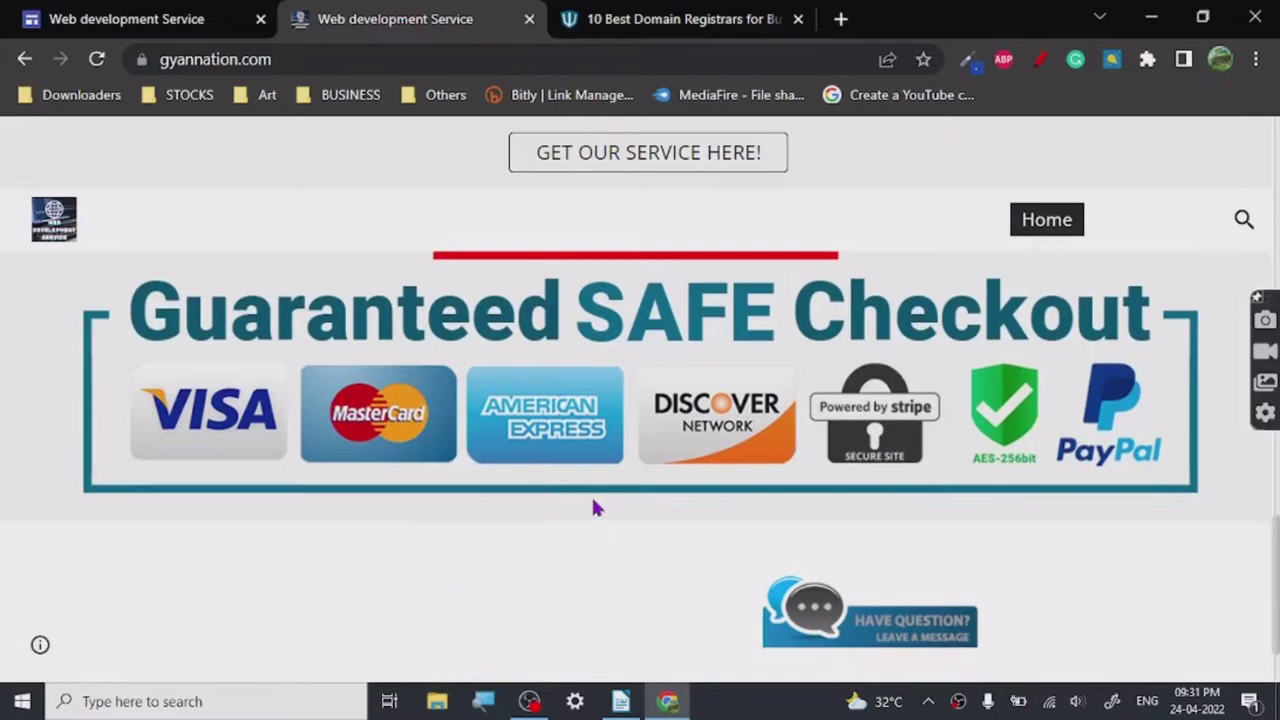
scroll(594, 508, "up", 1)
scroll(593, 508, "up", 10)
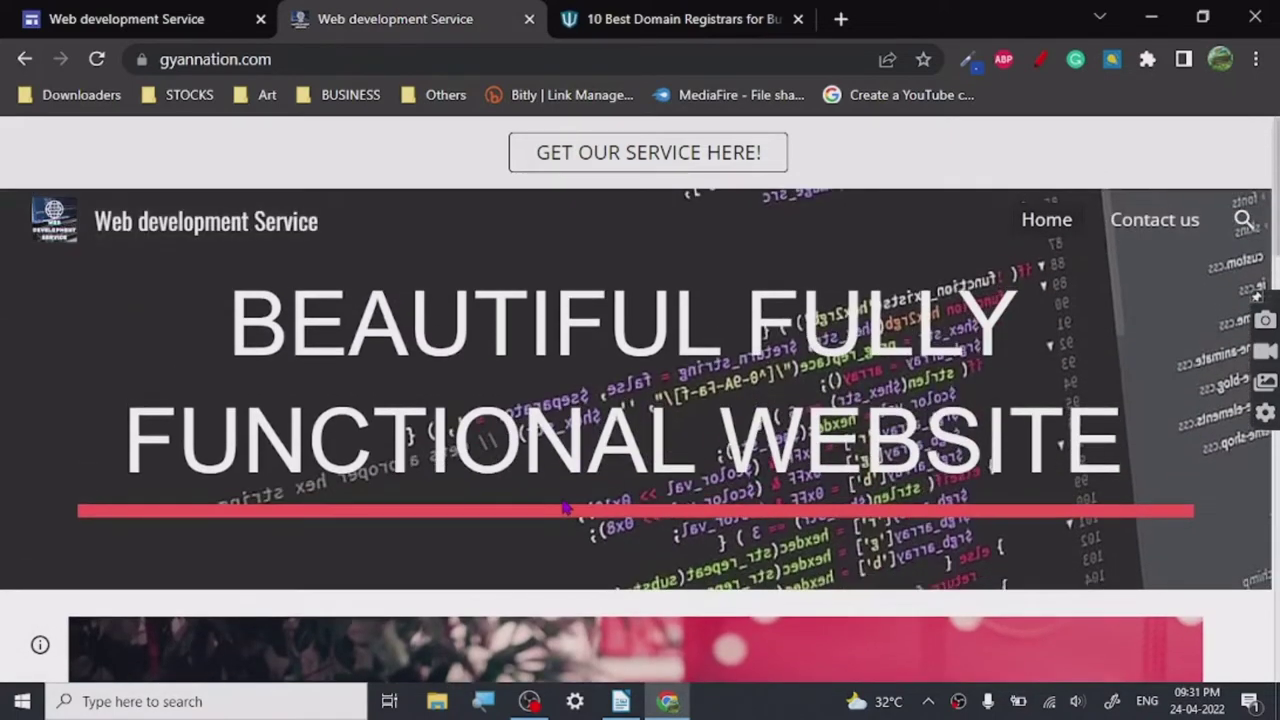
Step: Return to the Google Sites editor and close its custom domain settings
left_click(120, 12)
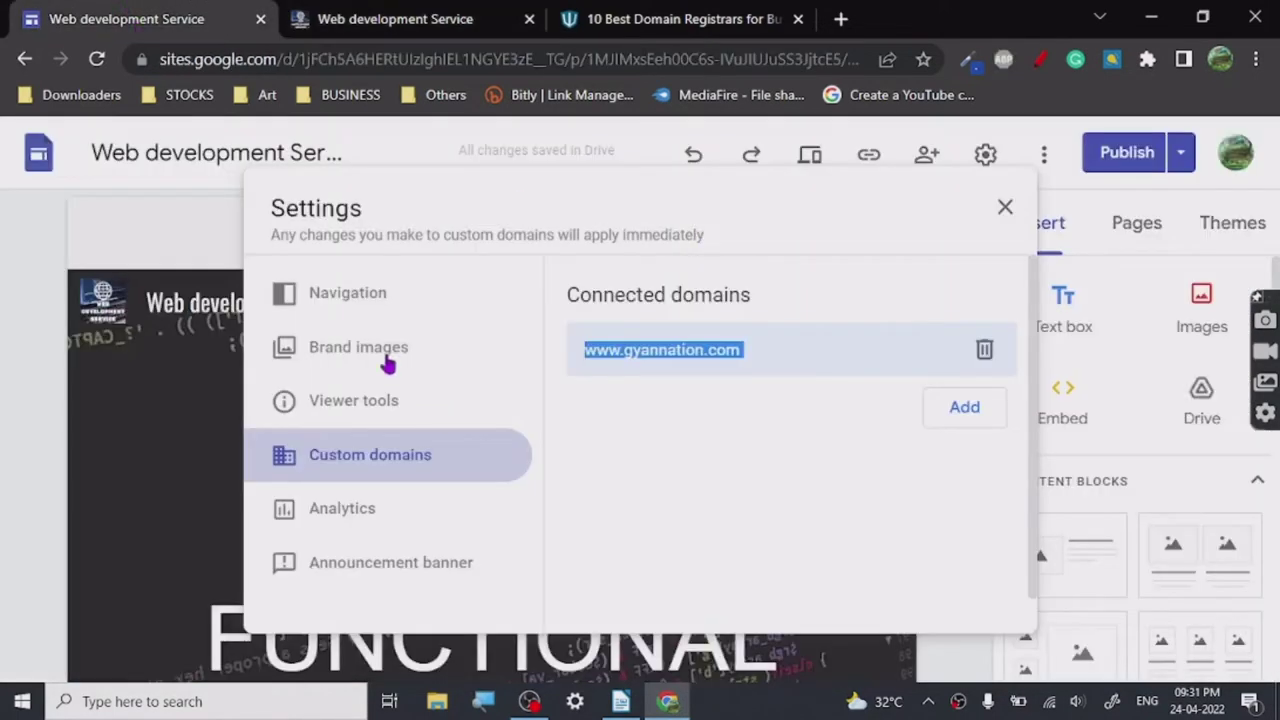
left_click(29, 283)
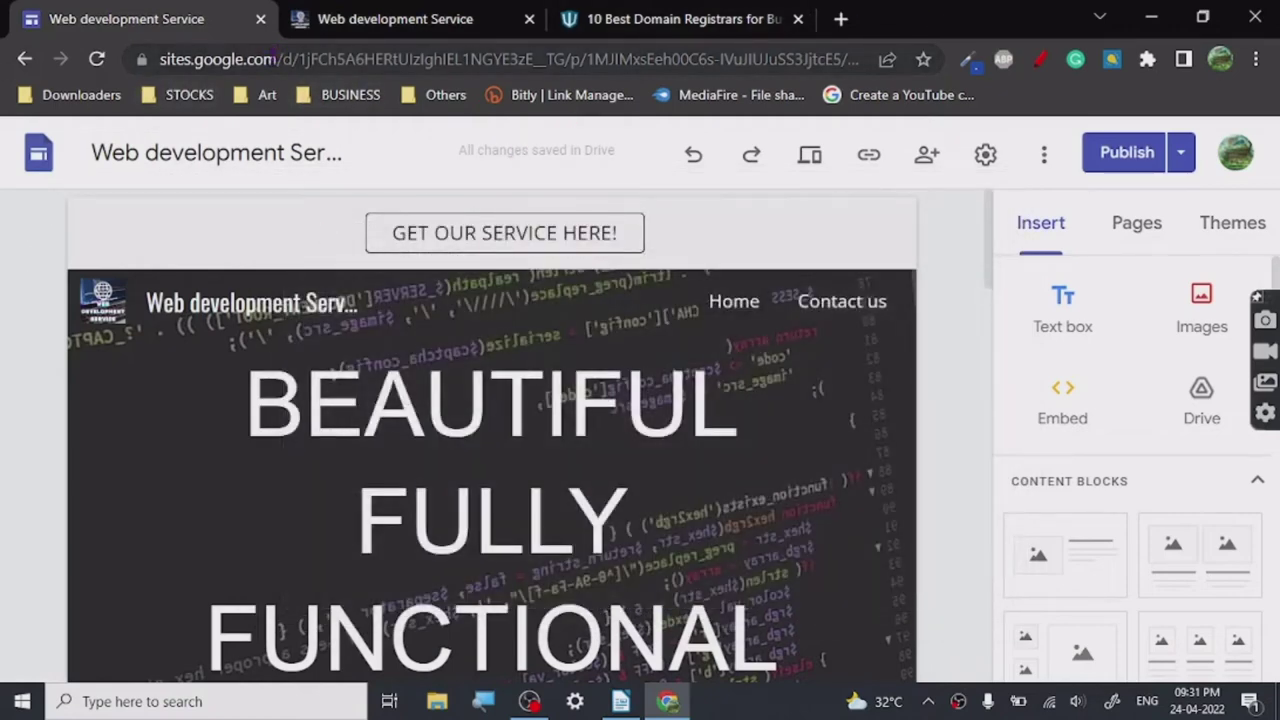
Step: Search for "google sites" in a new browser tab and open the Google Sites home page
left_click(843, 18)
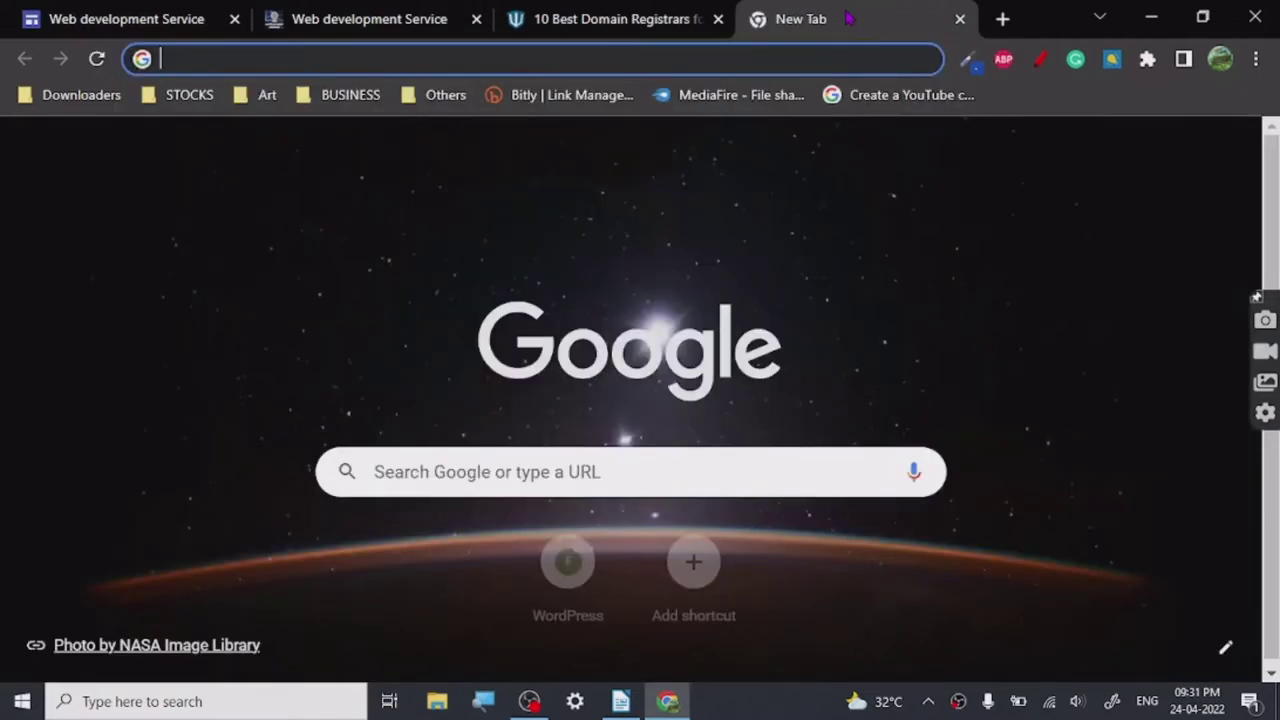
type("google sit")
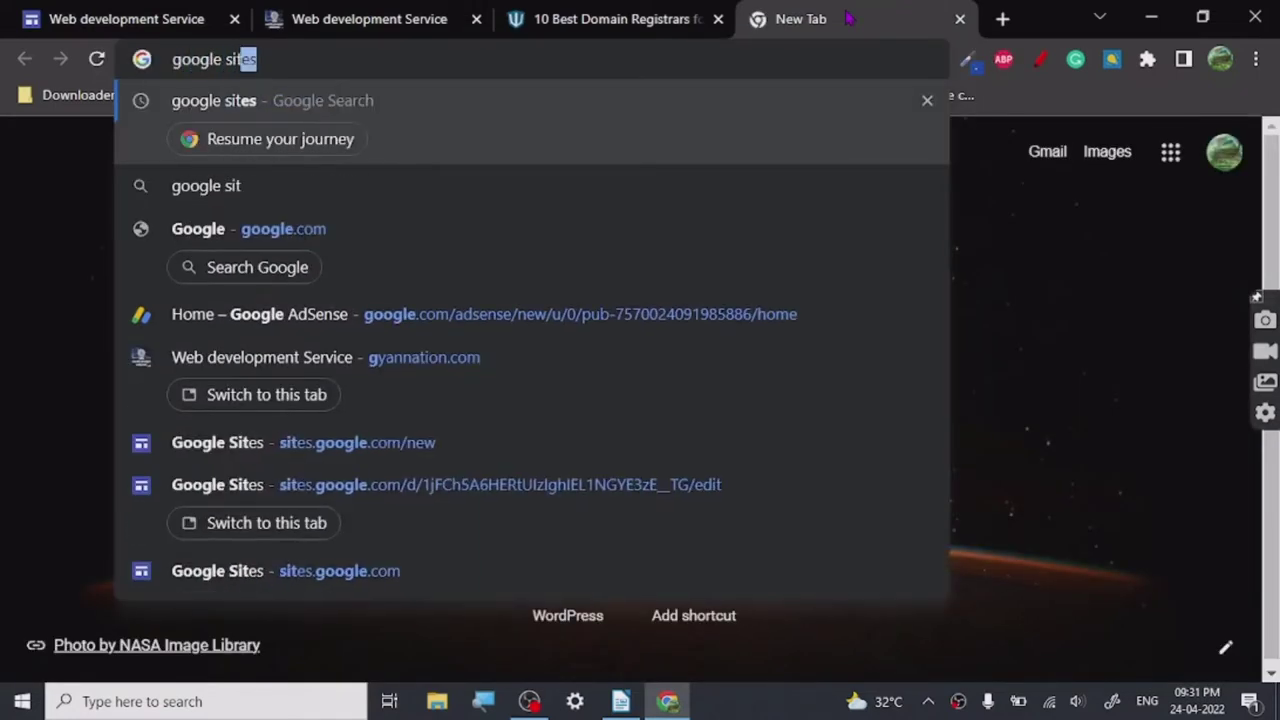
type("es")
key("Return")
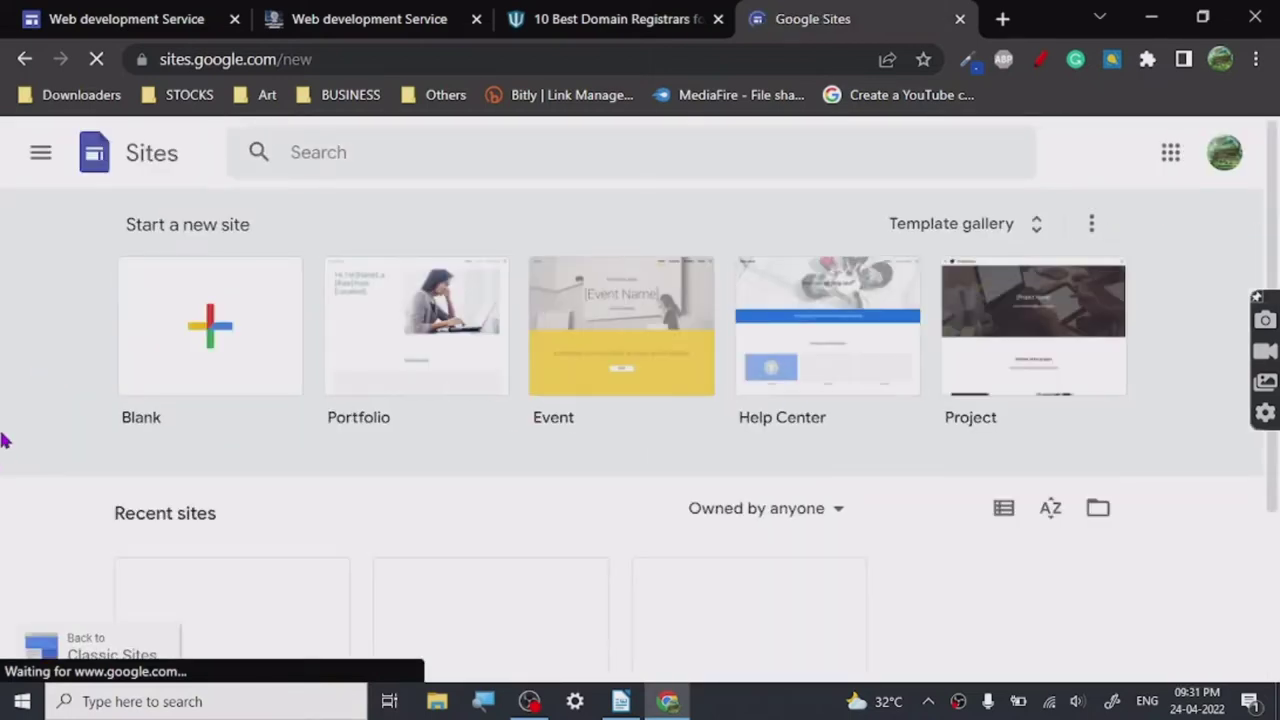
Step: Open the Web development Service site for editing from the recent sites and bring its new tab into view
scroll(9, 436, "down", 3)
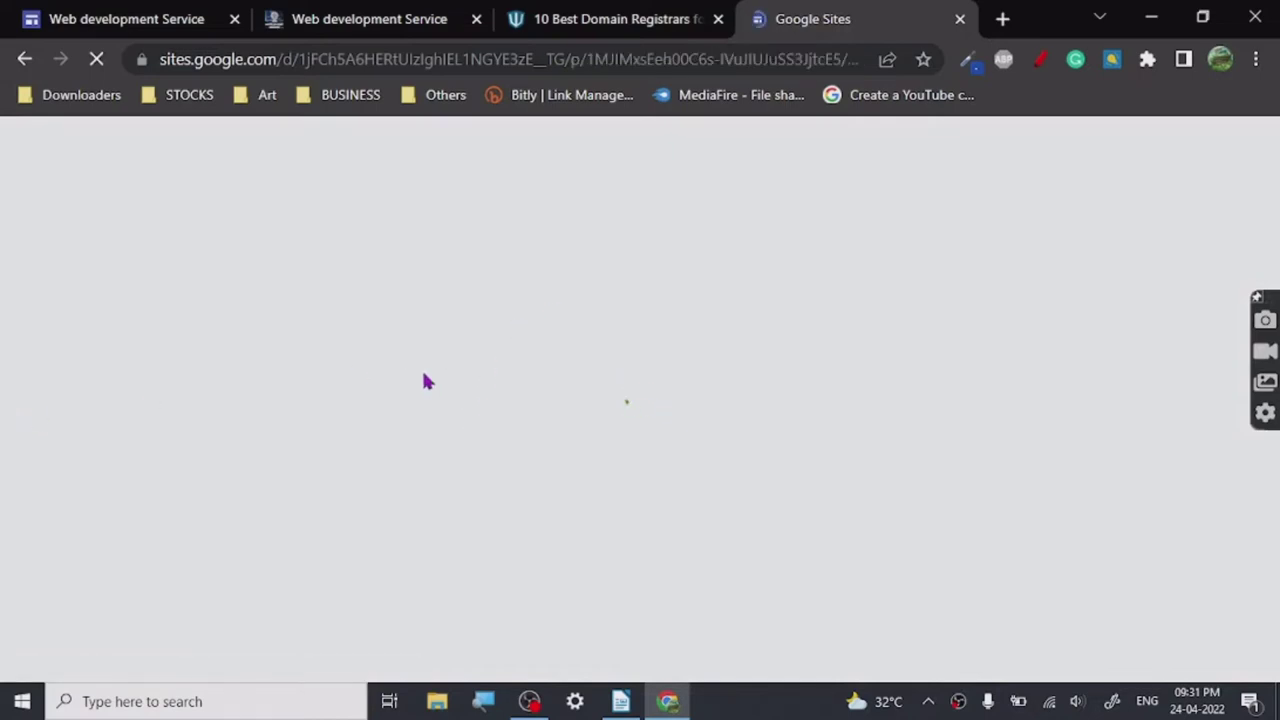
left_click(342, 12)
left_click(113, 12)
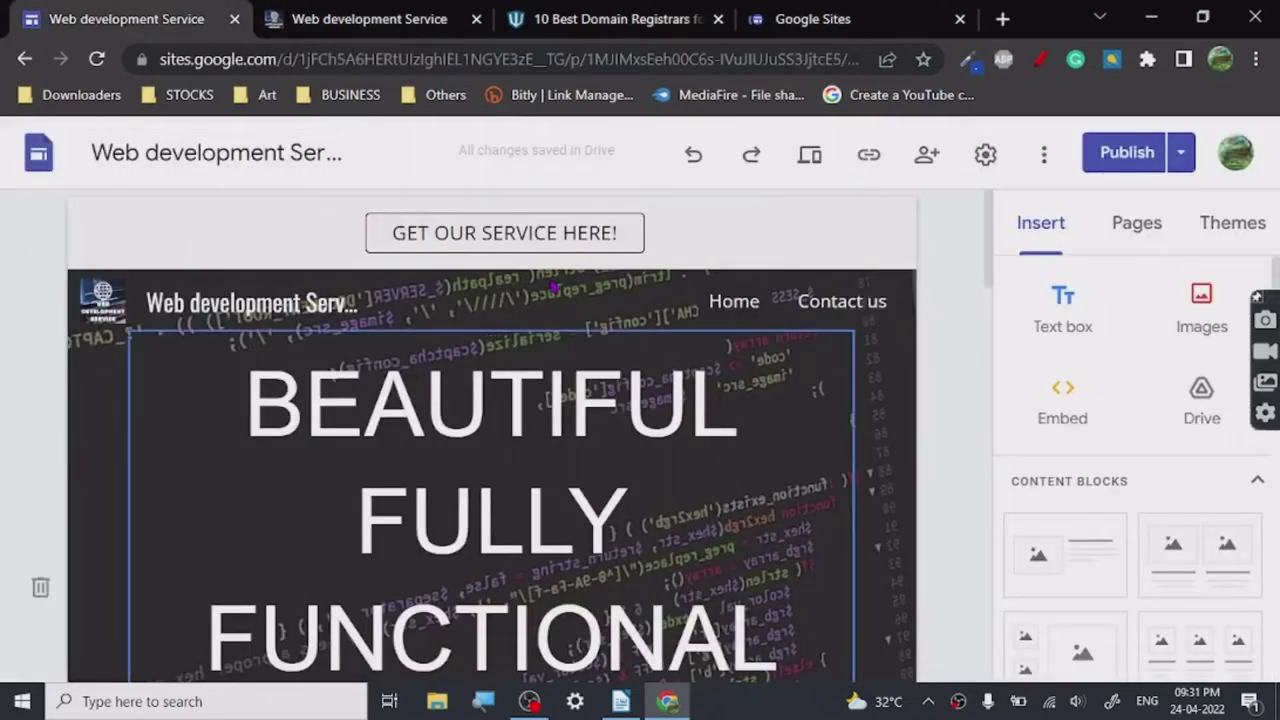
key("ctrl+4")
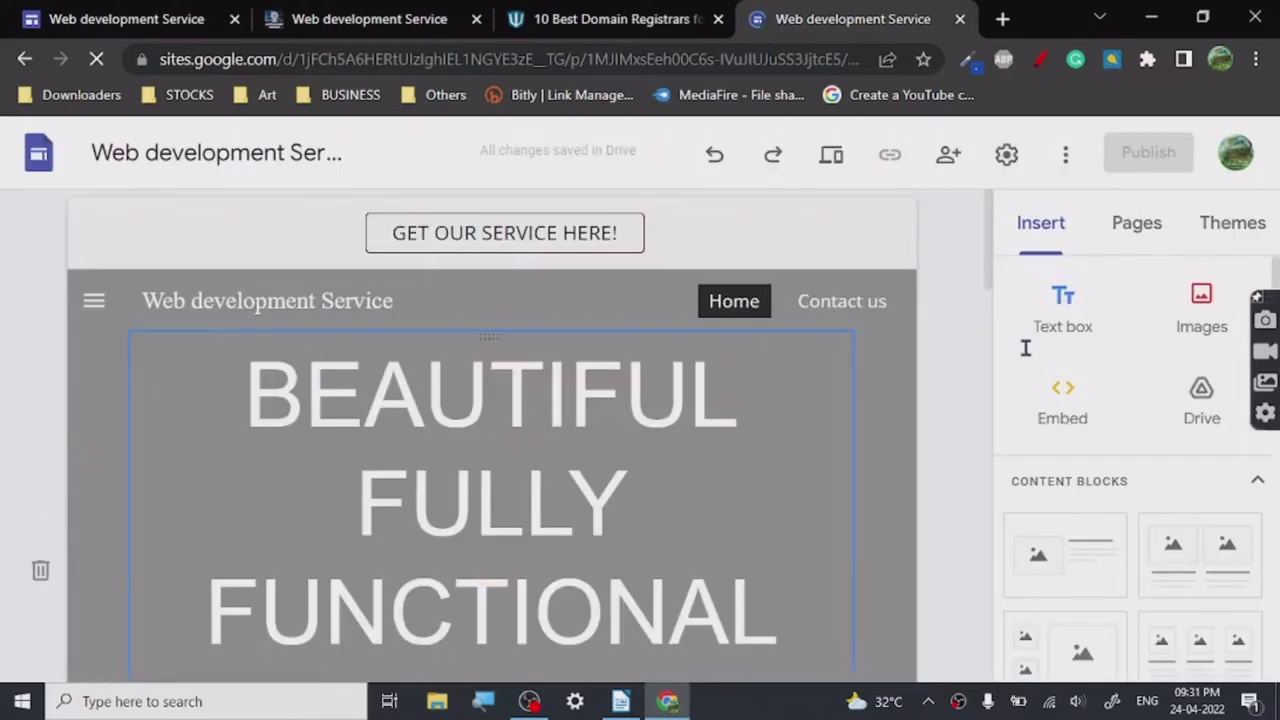
Step: Examine the Home page in the site editor, from the header banner to the numbered service list
scroll(913, 418, "down", 3)
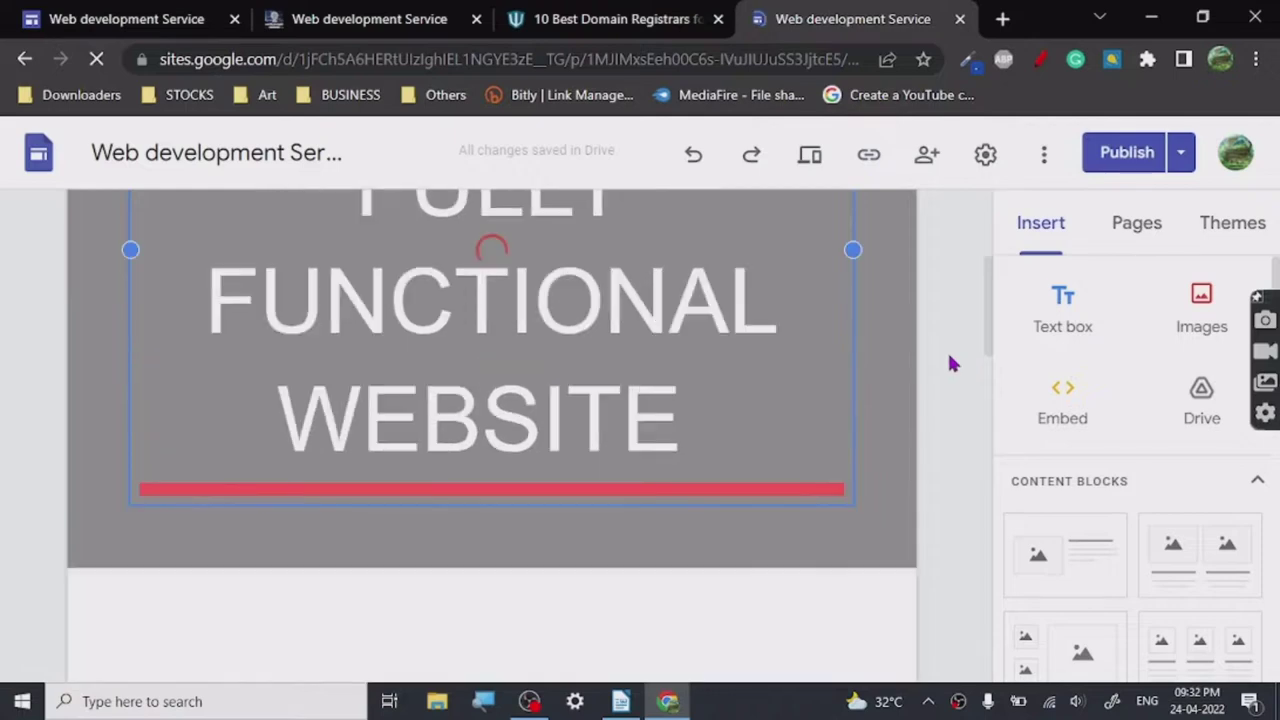
scroll(952, 364, "up", 3)
scroll(952, 360, "down", 2)
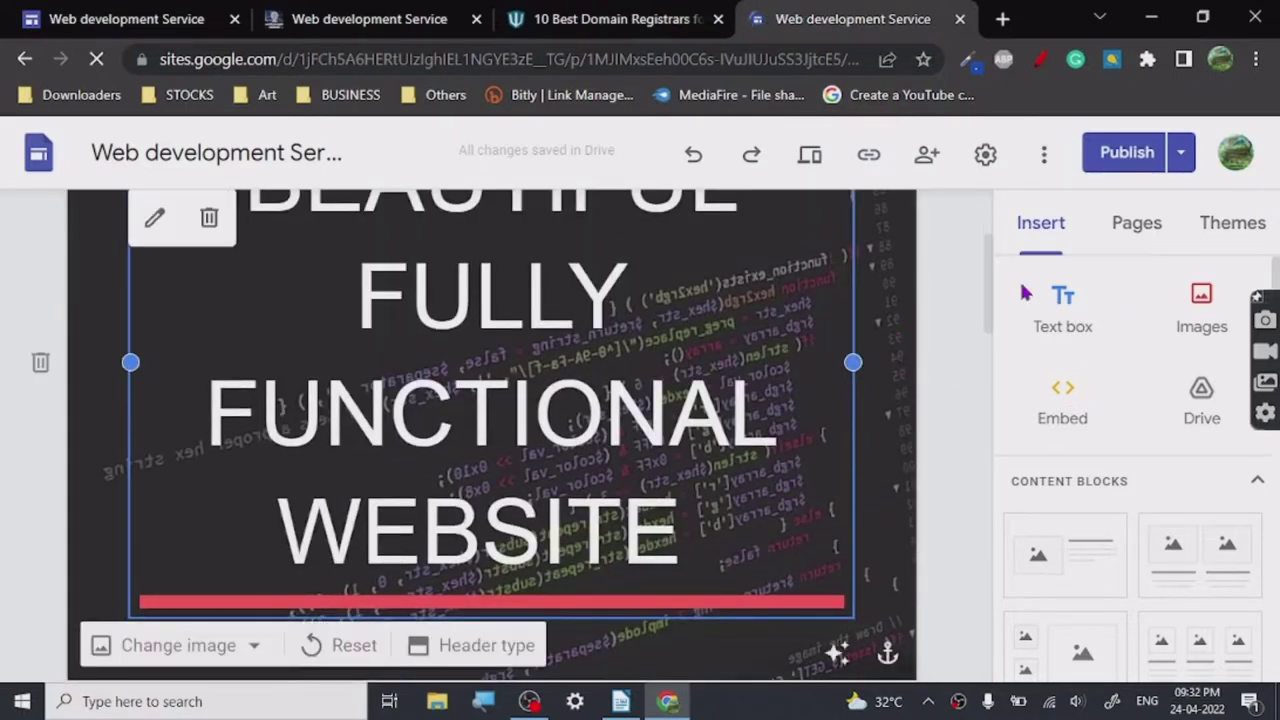
scroll(942, 330, "down", 8)
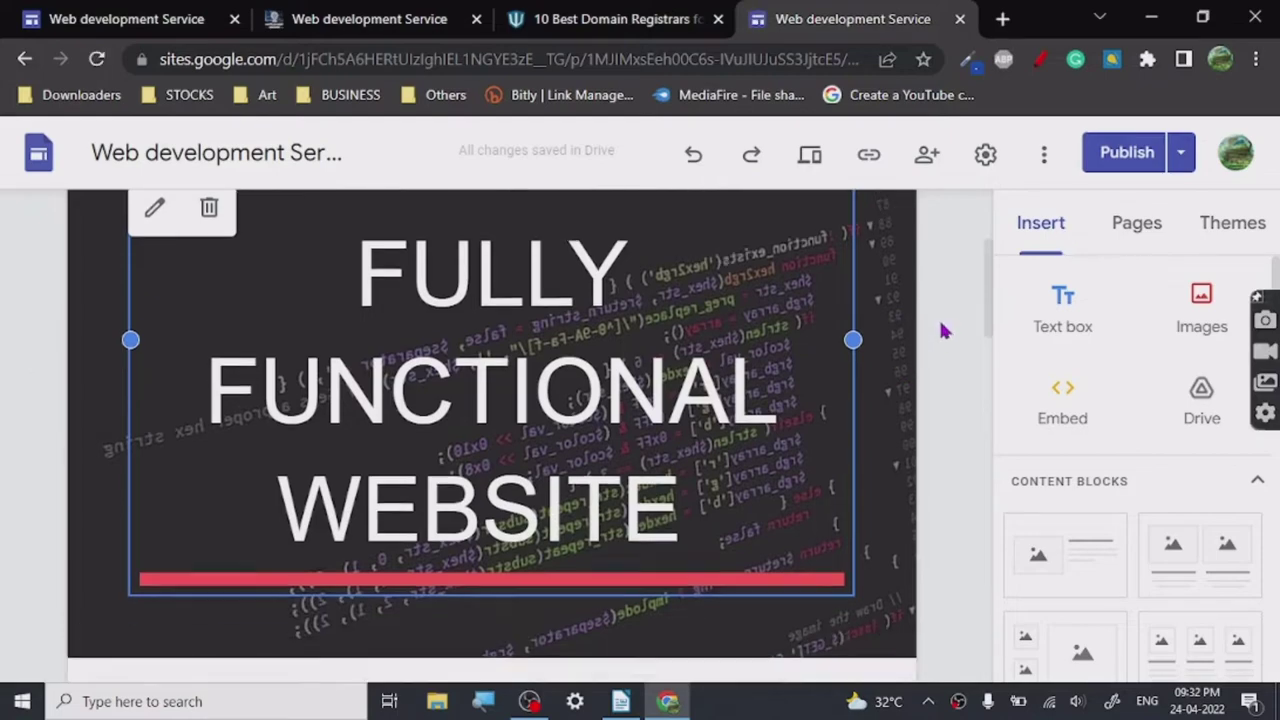
scroll(940, 330, "down", 2)
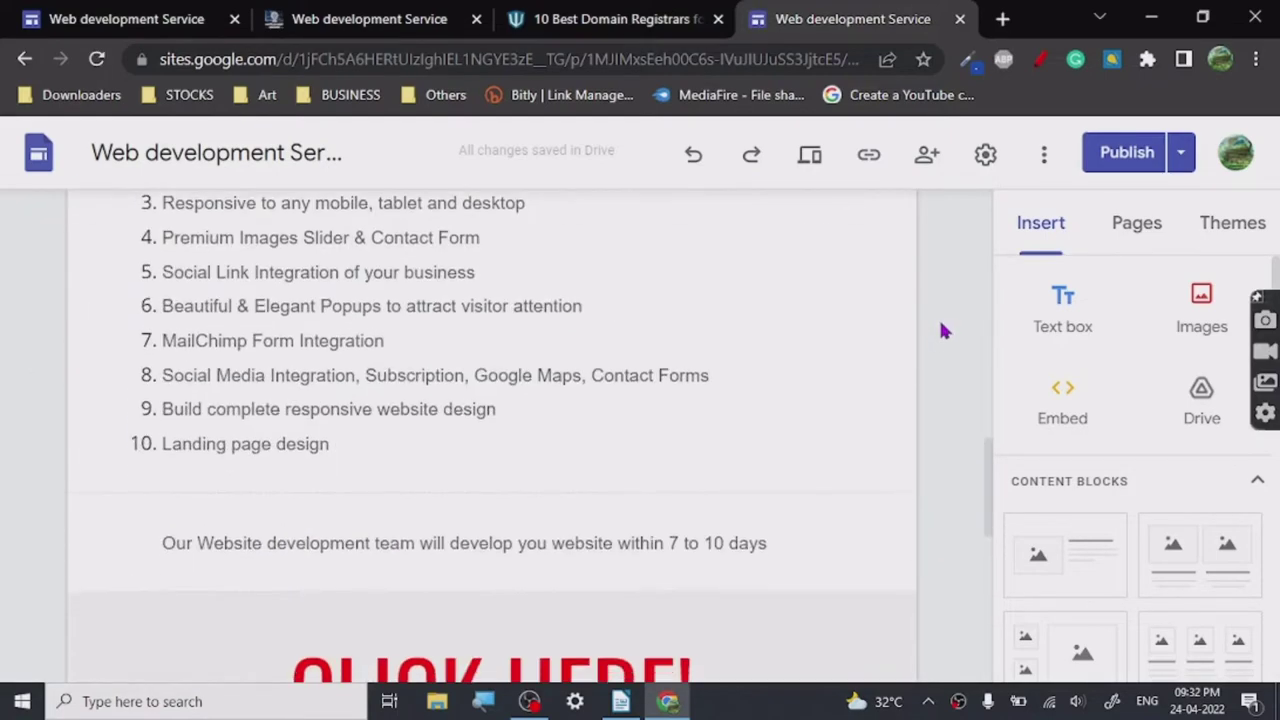
scroll(940, 330, "up", 10)
scroll(940, 330, "up", 5)
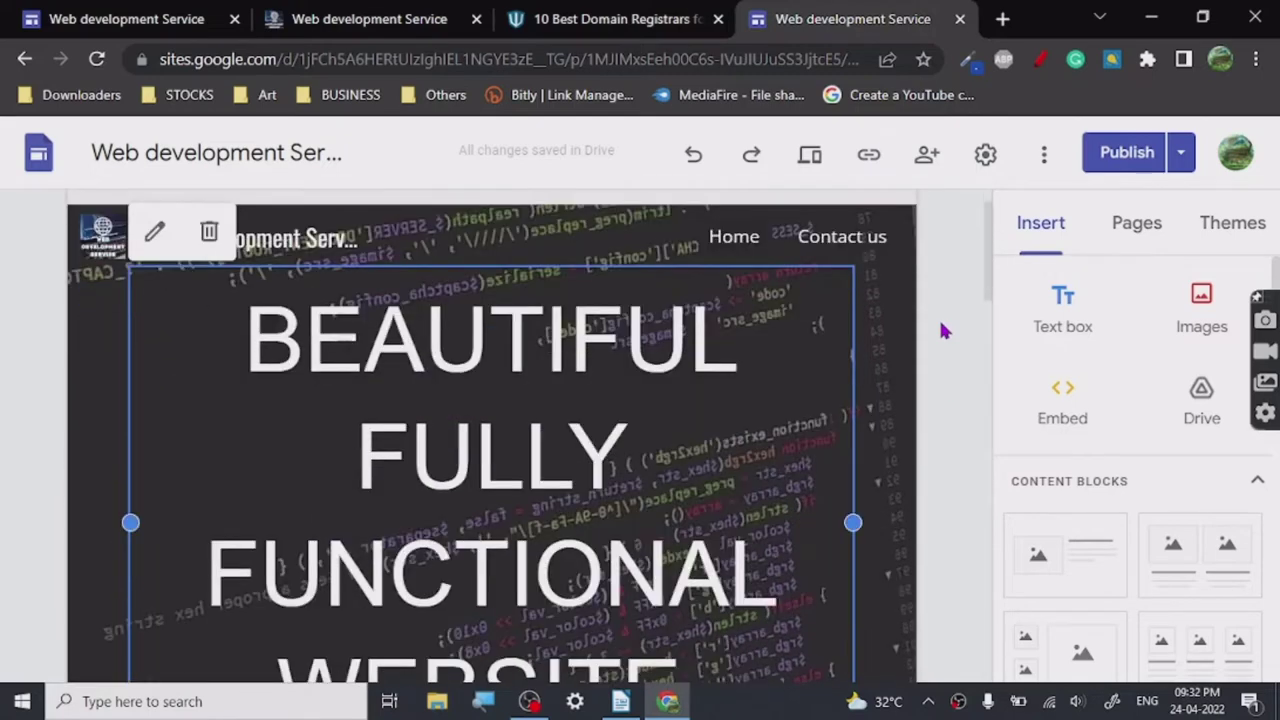
scroll(942, 330, "down", 2)
Step: Switch to VIDEO TEXT DOC.odt in LibreOffice Writer and go to the list under "BEST THINGS ABOUT GOOGLE HOSTING"
mouse_move(621, 700)
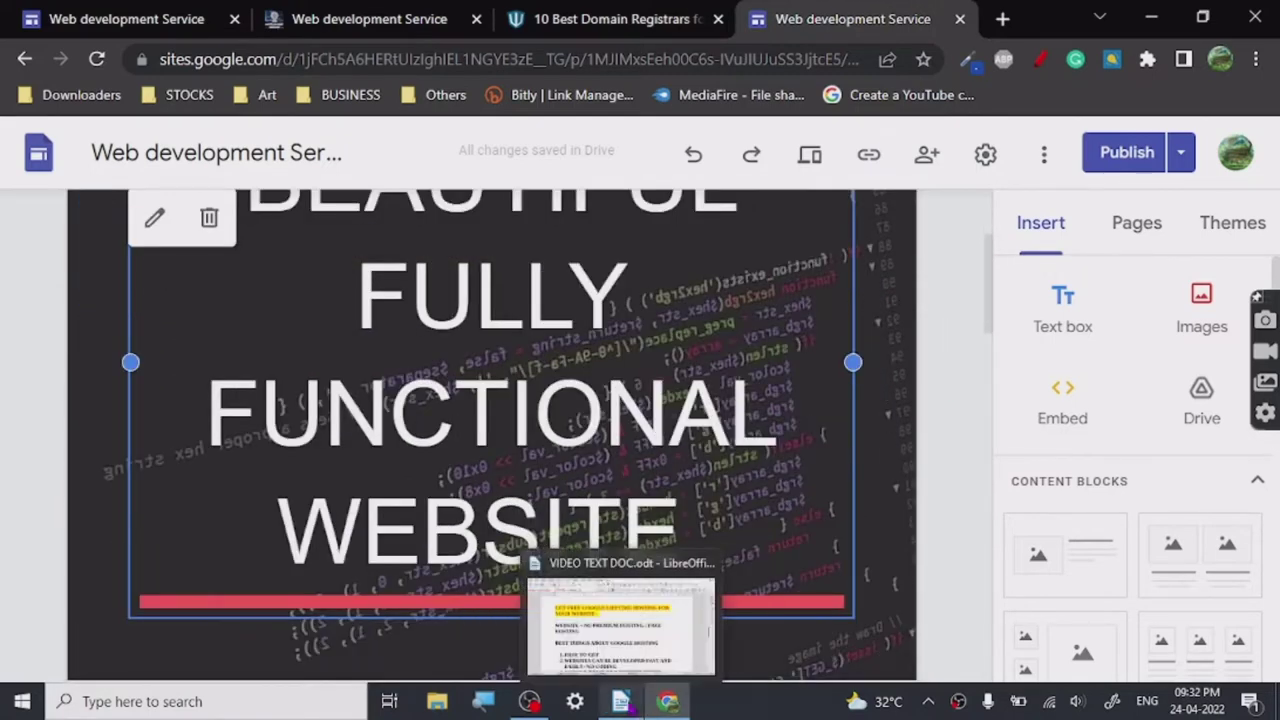
left_click(621, 625)
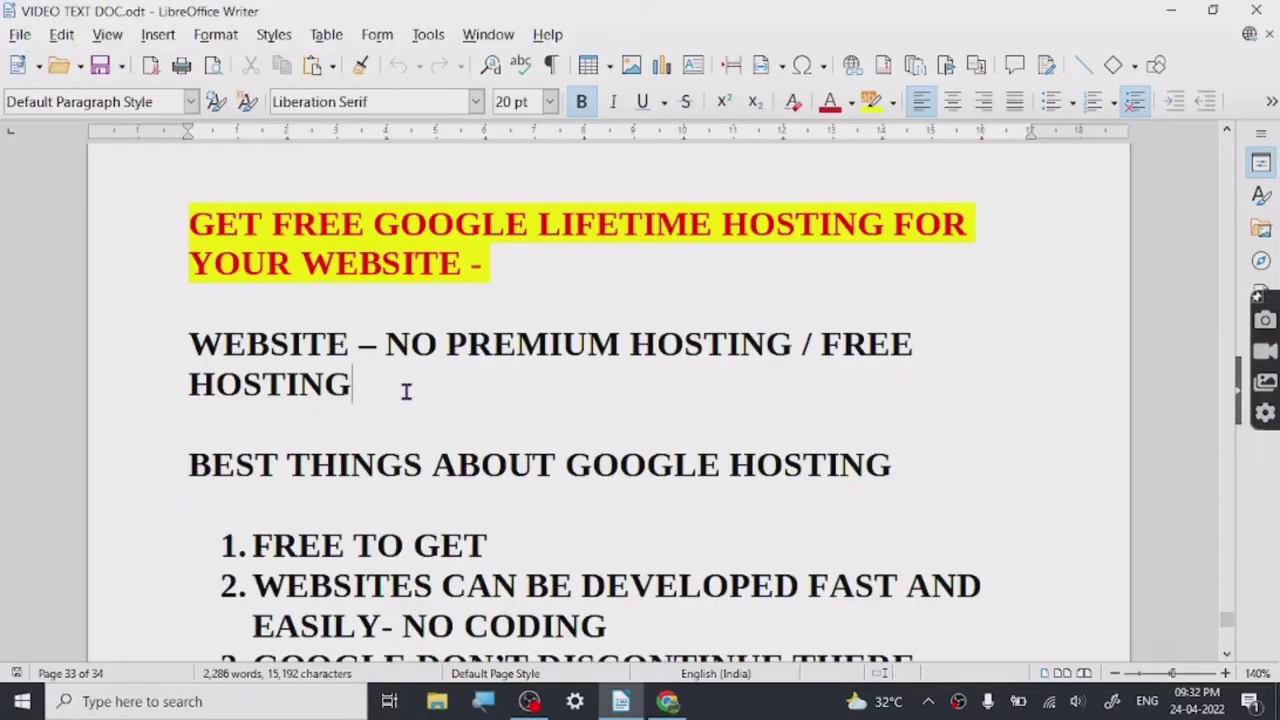
scroll(434, 404, "down", 1)
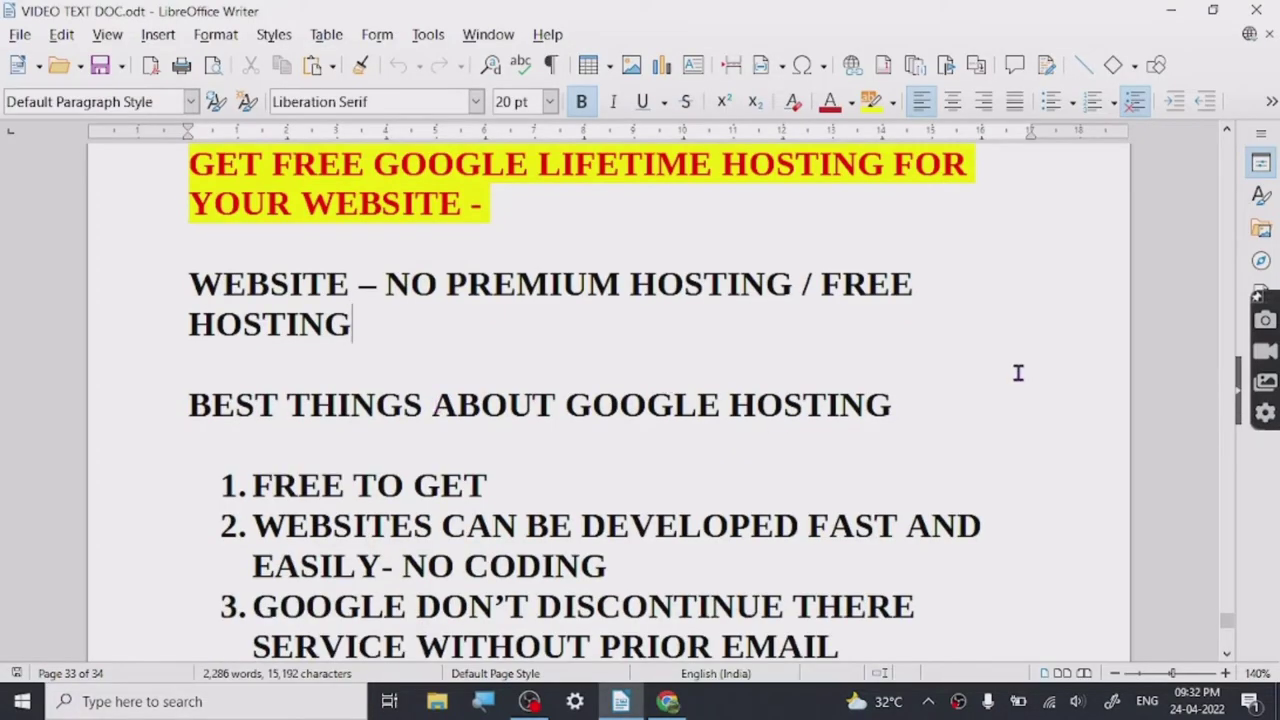
scroll(649, 350, "down", 2)
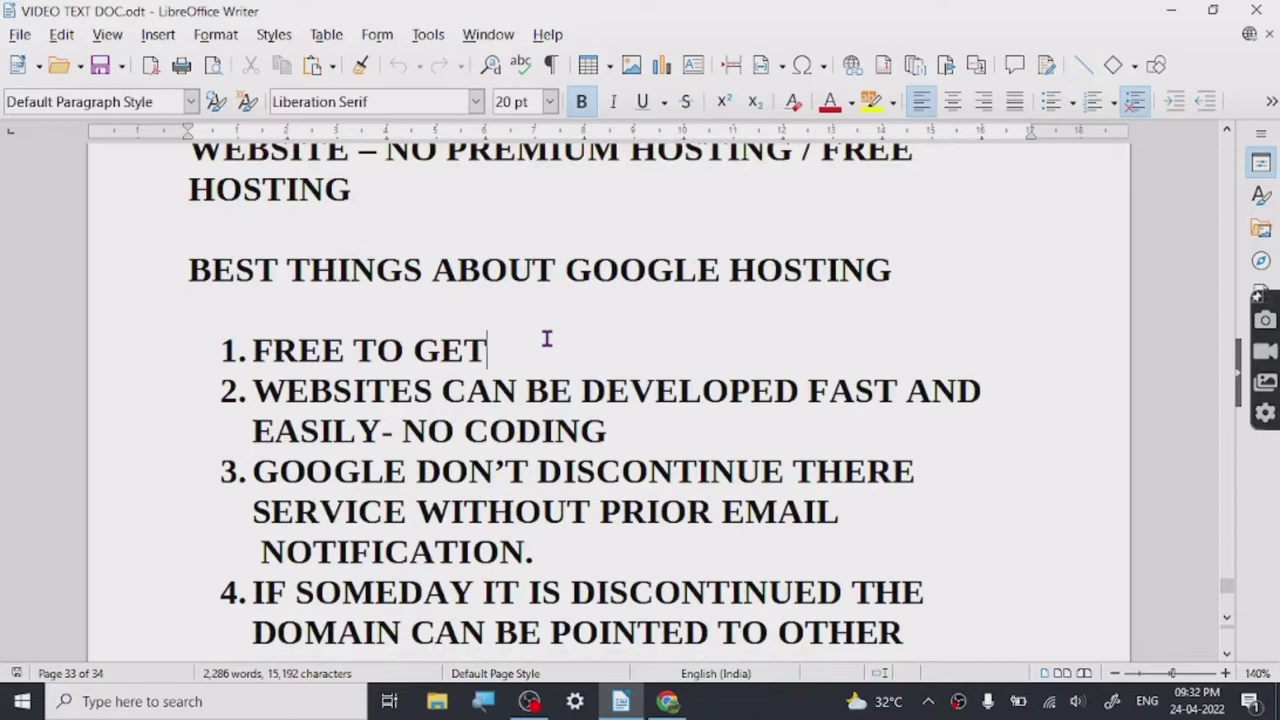
Step: Extend the first list item, "FREE TO GET", with "- No Recurring Billing"
type("-  ")
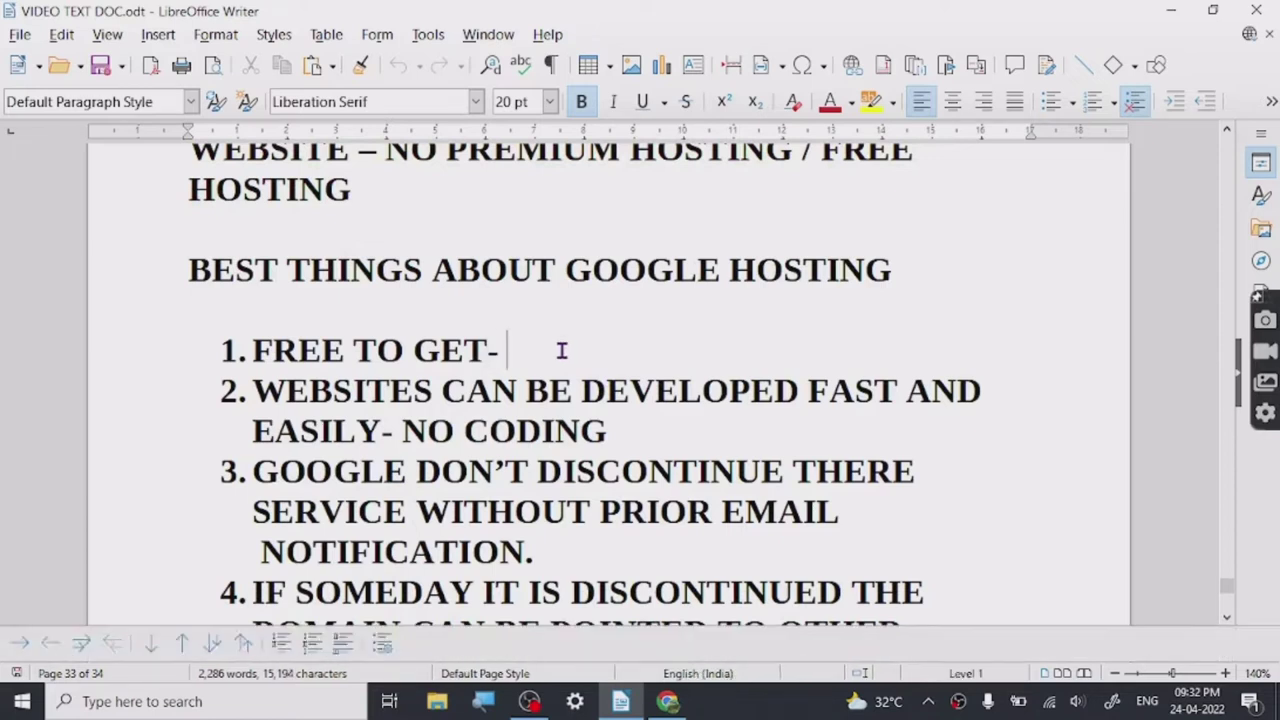
type("recurring")
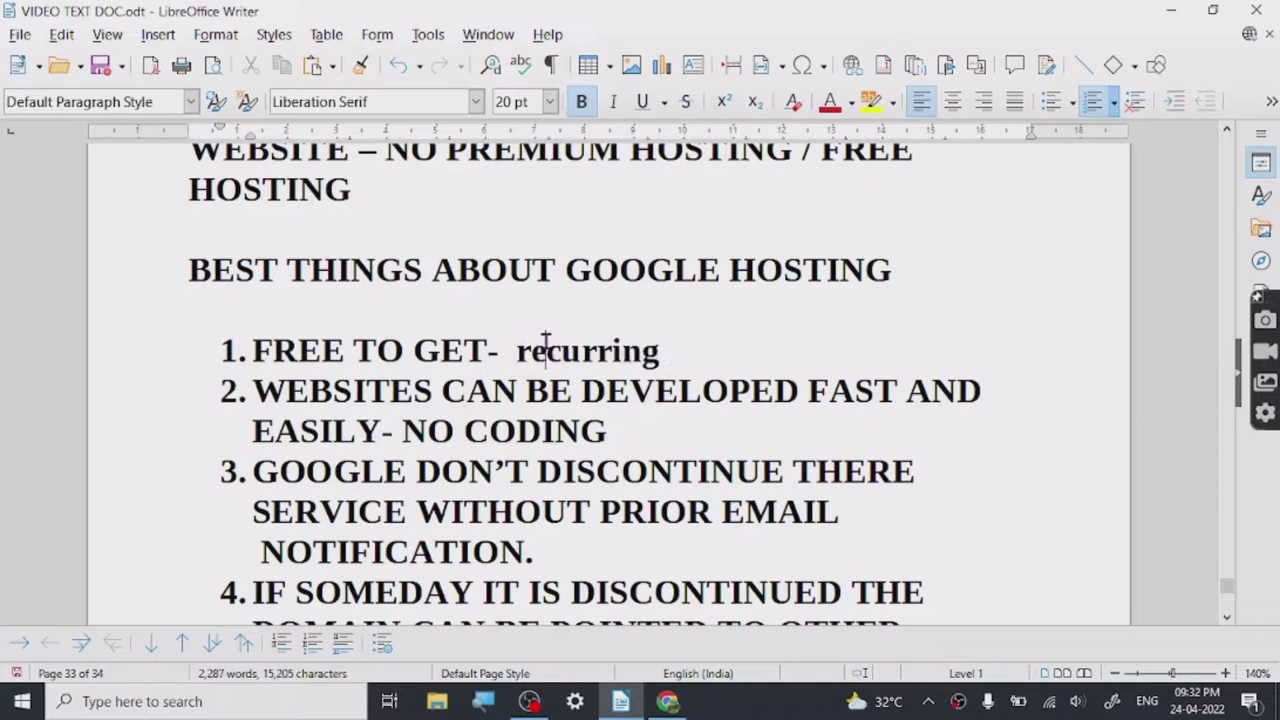
key("BackSpace")
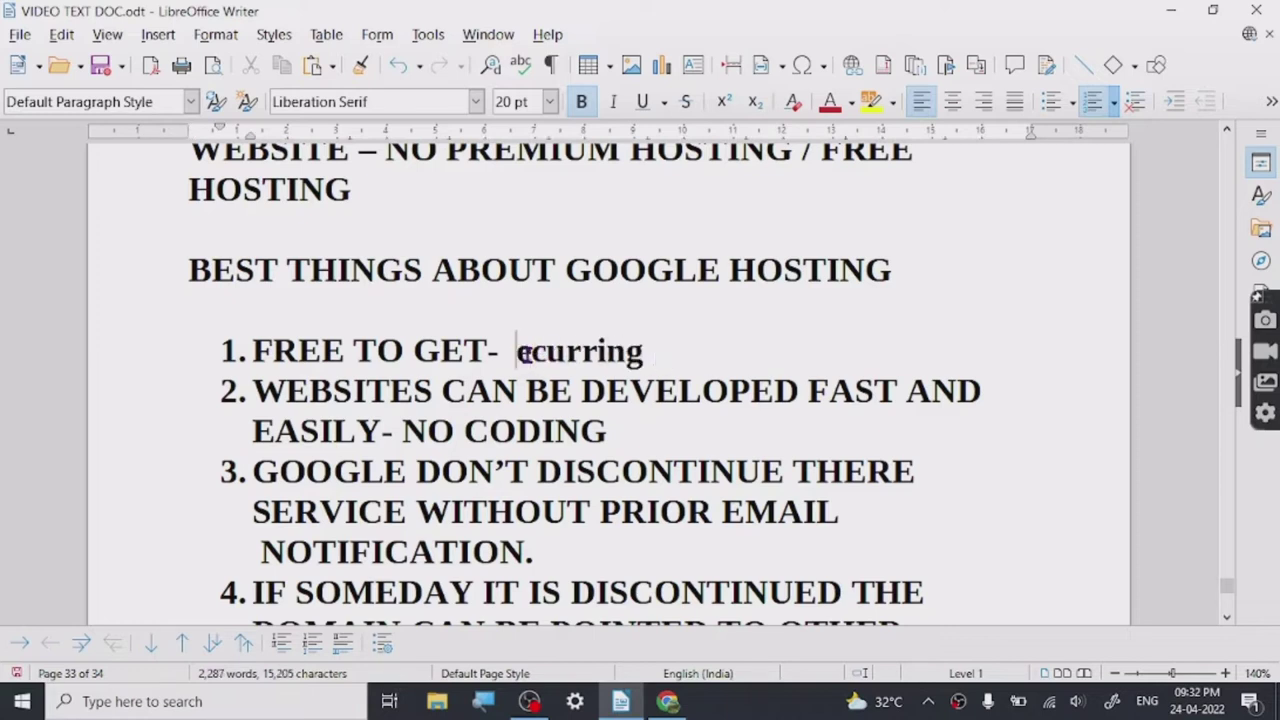
type("Recurring")
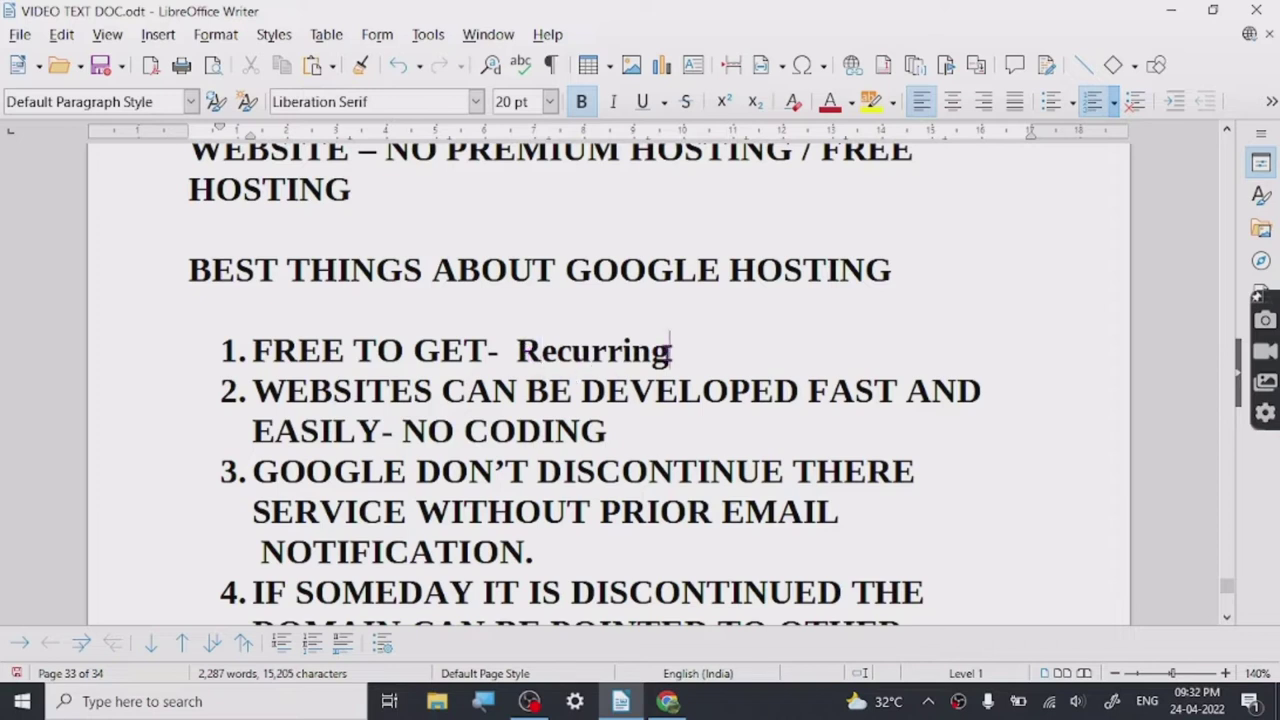
type(" Bi")
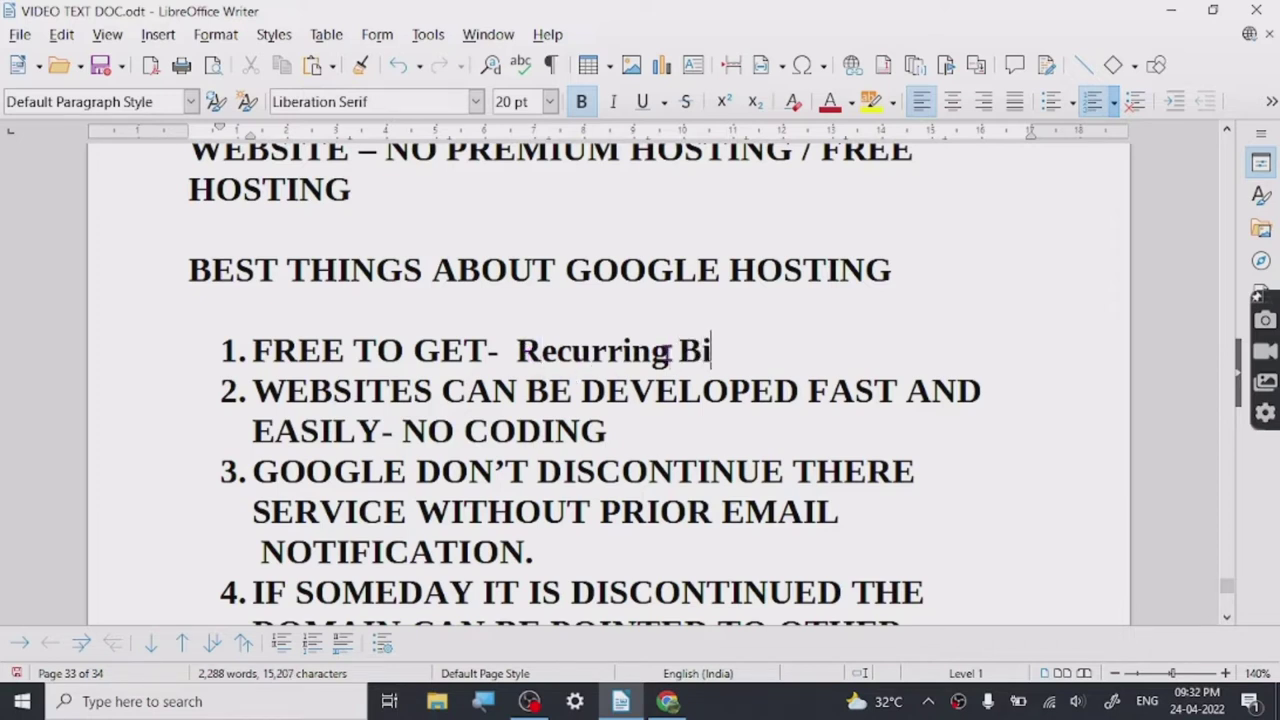
type("lling")
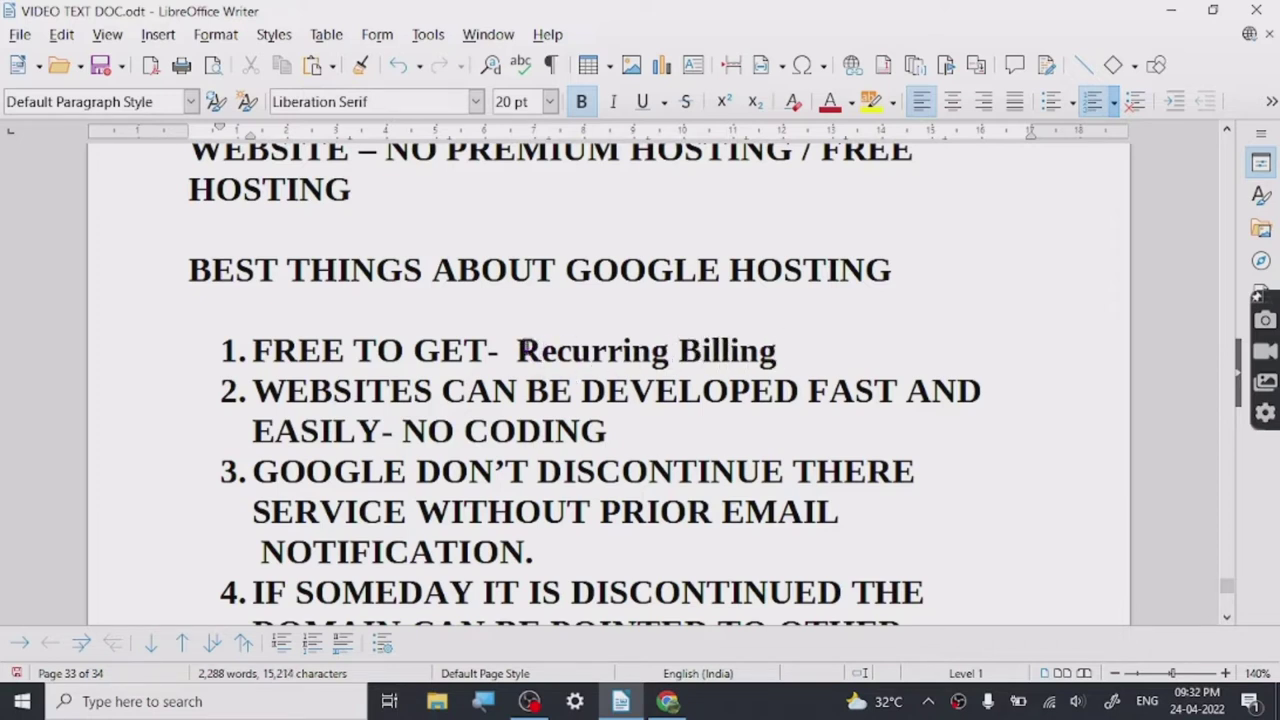
left_click(518, 350)
type("N")
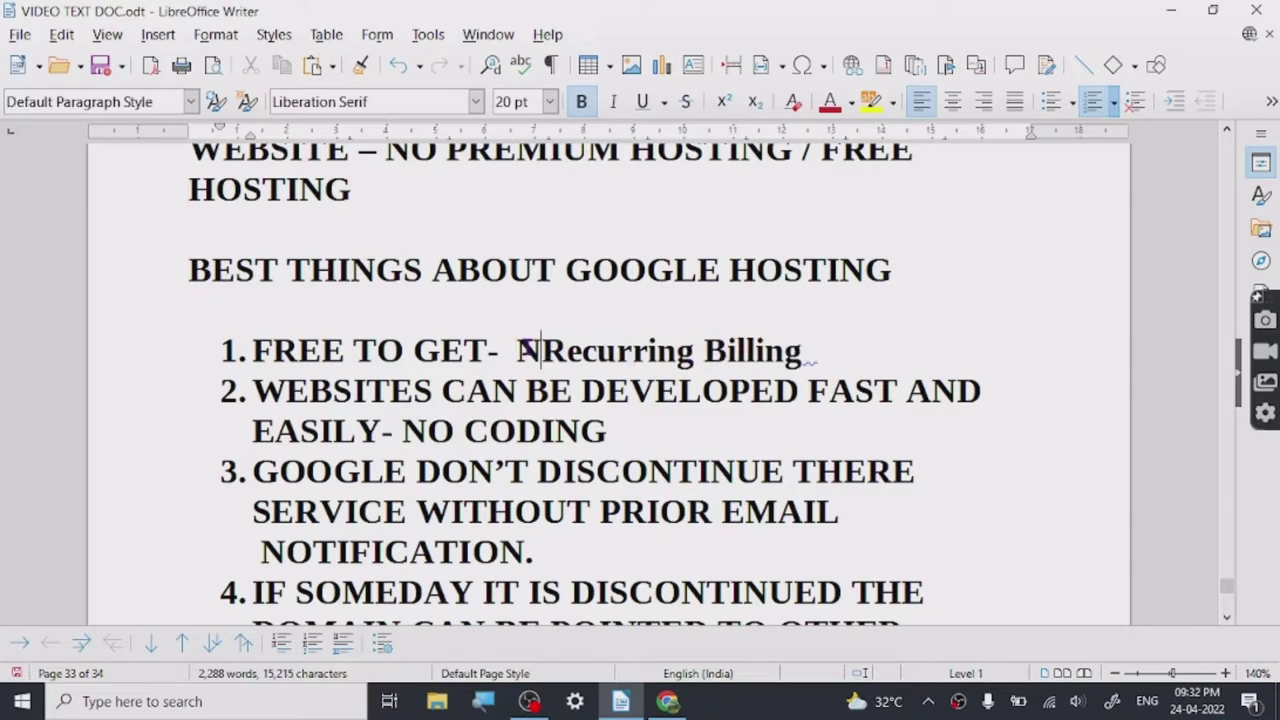
type("o")
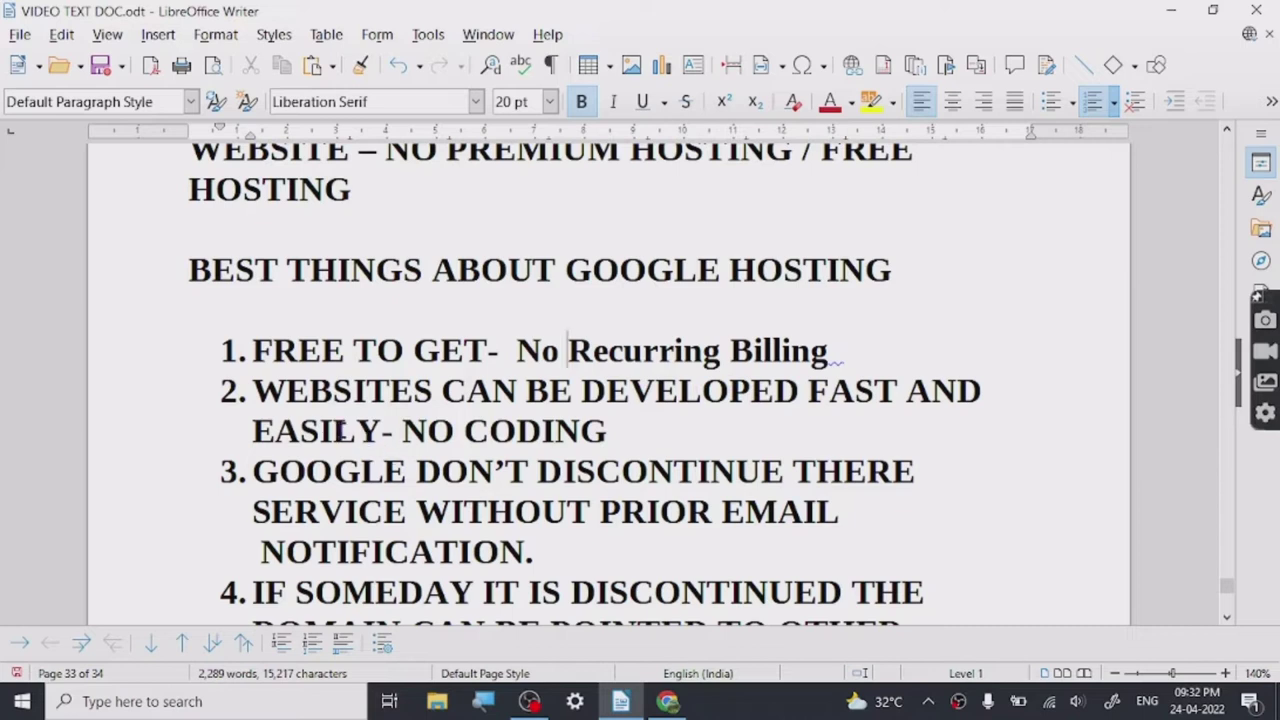
Step: Apply the red font colour to "WEBSITES CAN BE DEVELOPED FAST AND EASILY" in the second list item
left_click_drag(254, 388, 383, 431)
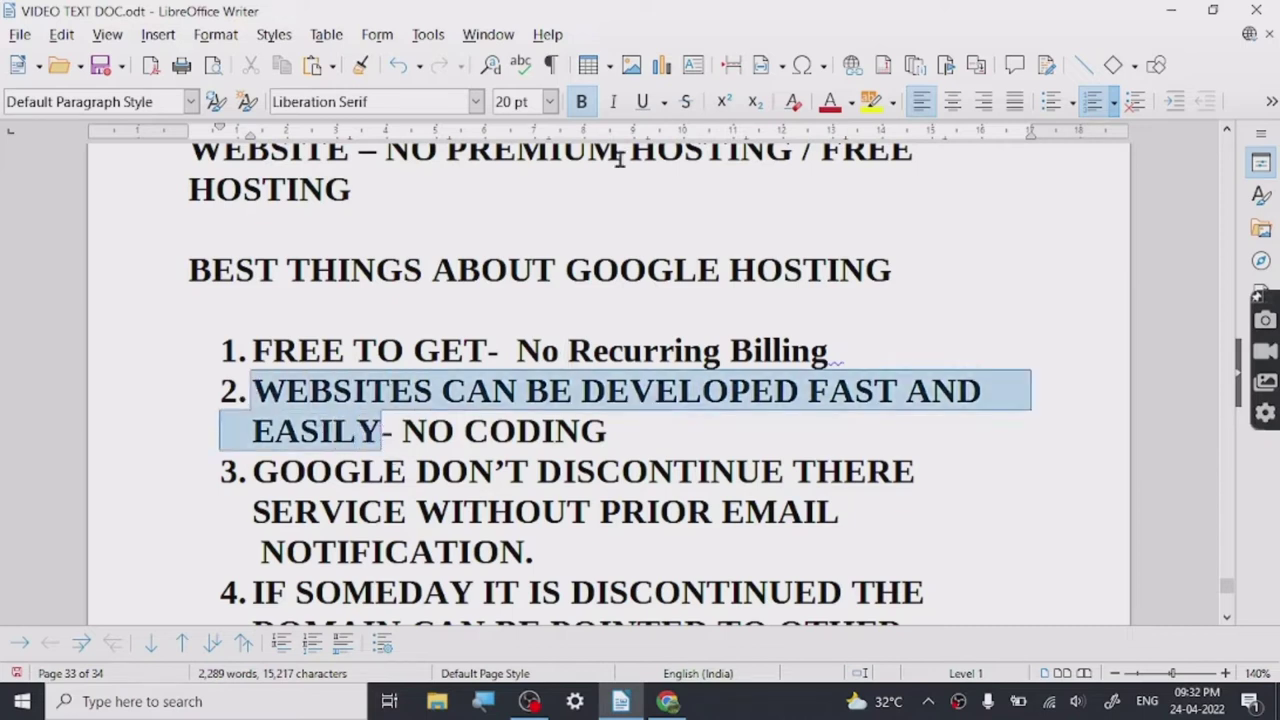
left_click(829, 101)
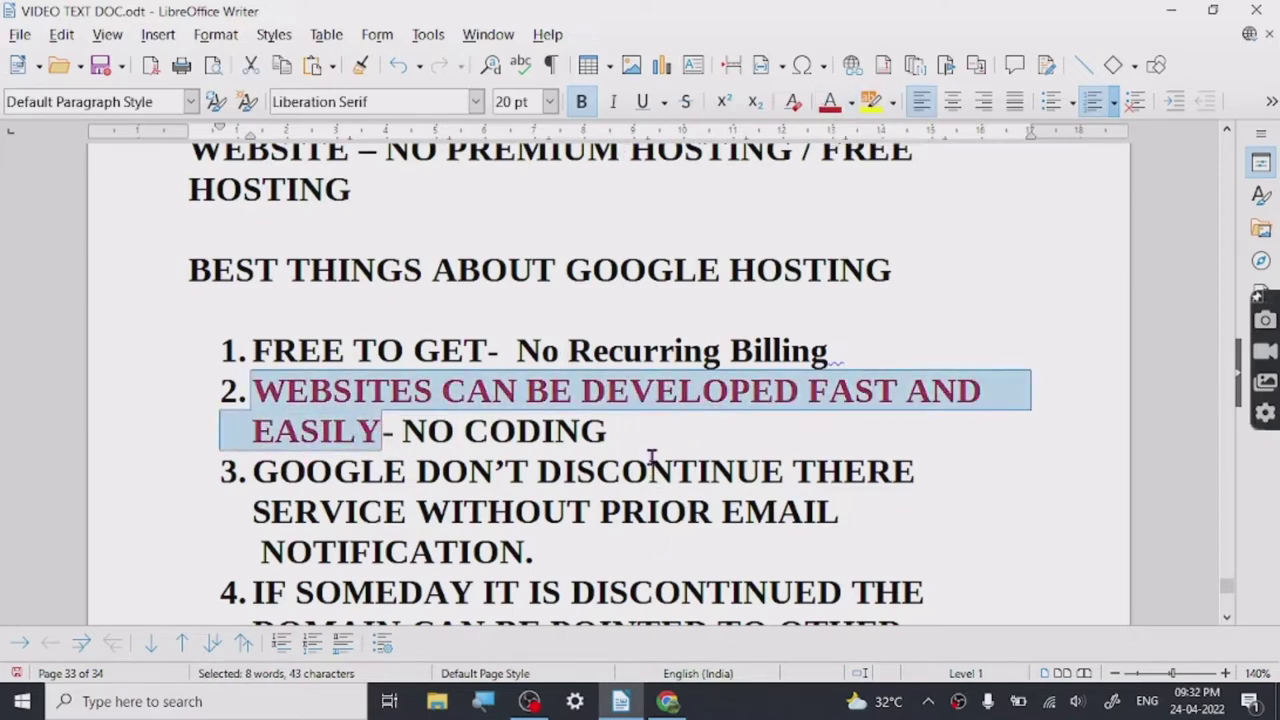
left_click(526, 468)
Step: Switch to the Web development Service editor in Chrome and look through the available content blocks and the Home page
mouse_move(667, 701)
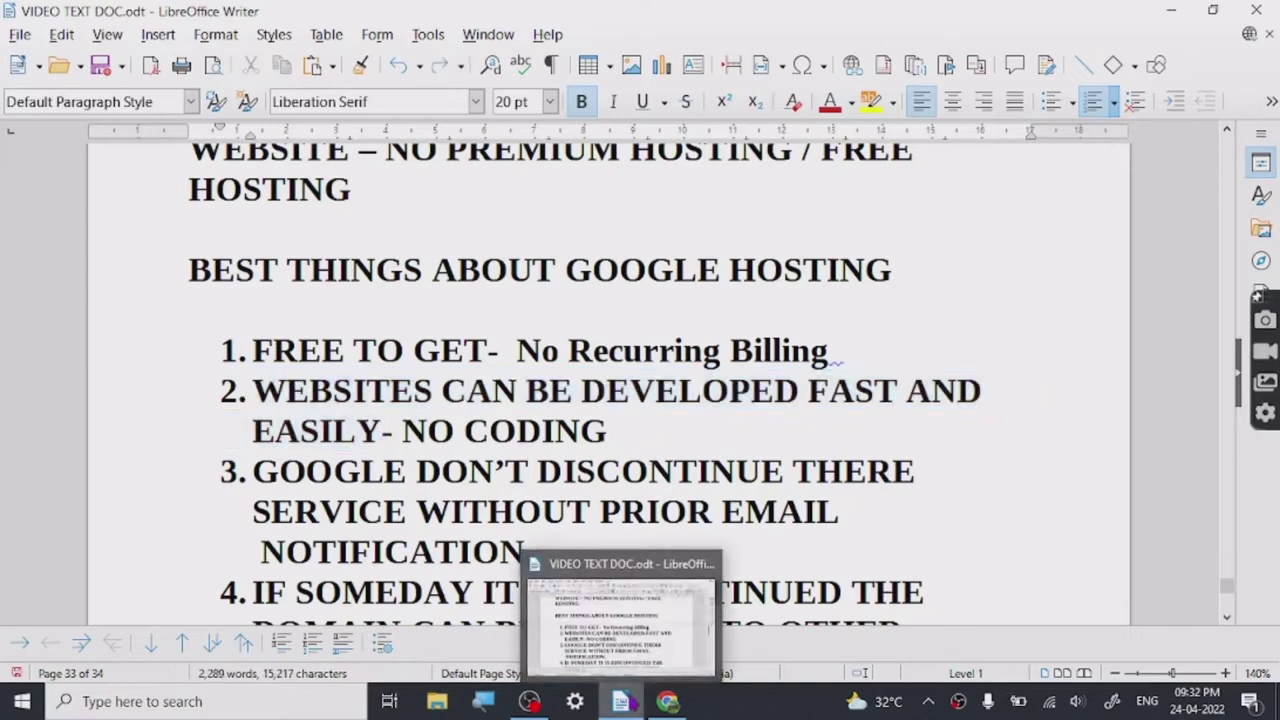
left_click(658, 630)
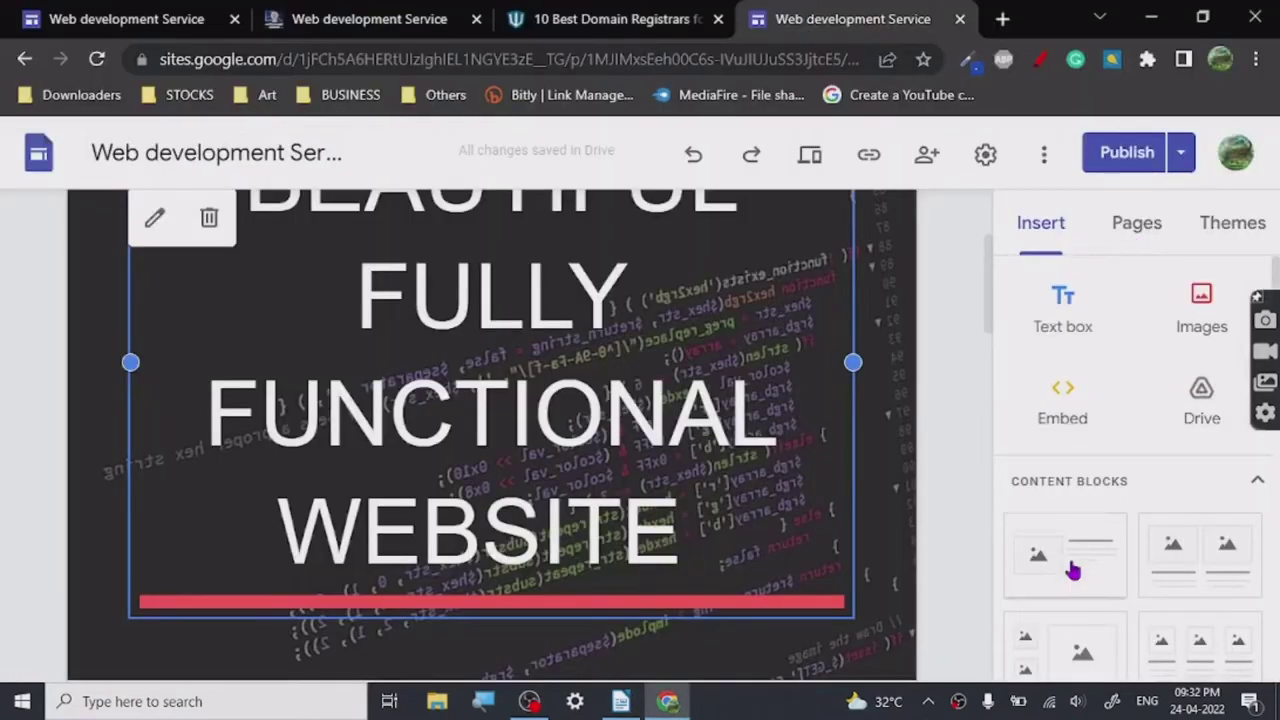
scroll(1072, 510, "down", 5)
scroll(1074, 557, "up", 6)
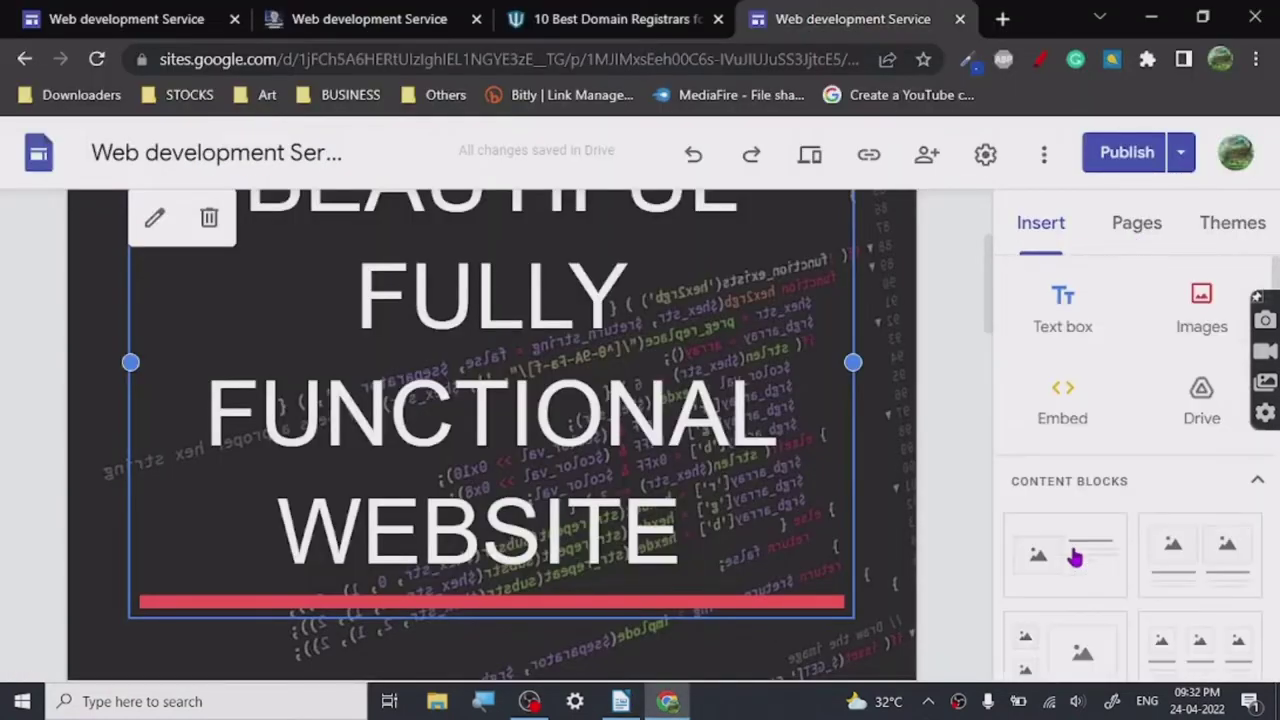
scroll(1087, 515, "down", 3)
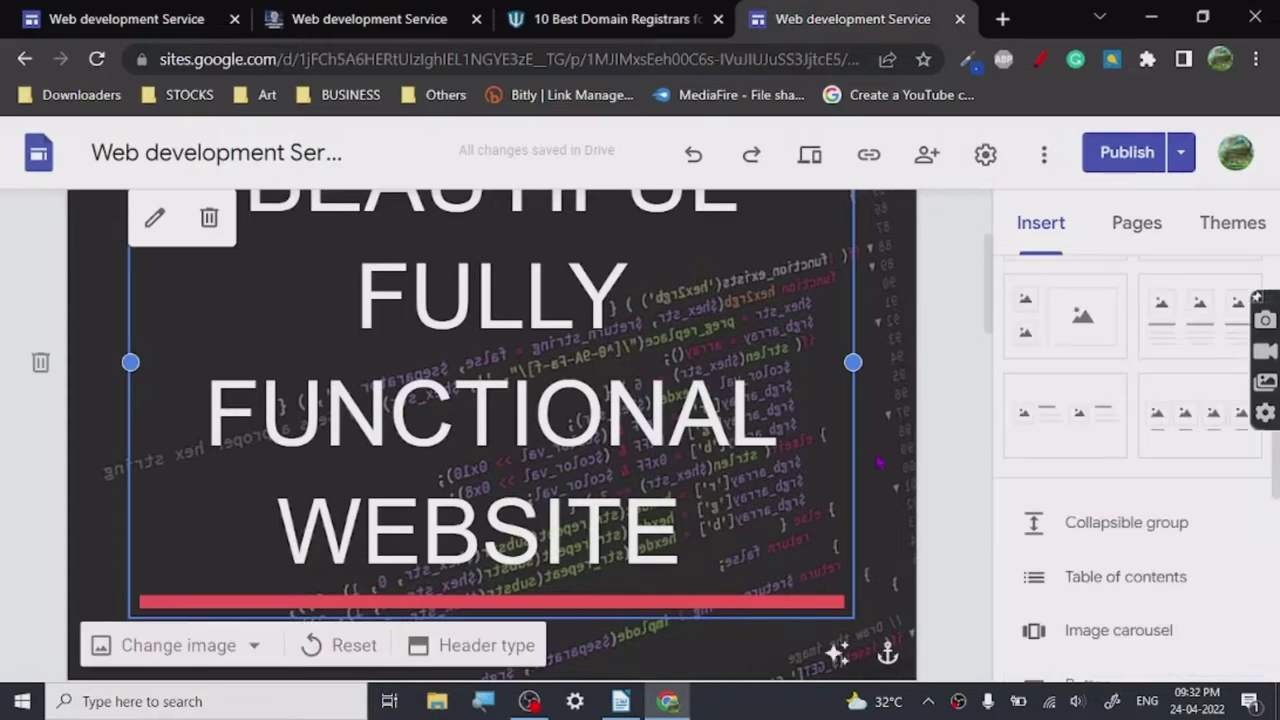
scroll(880, 463, "down", 5)
scroll(876, 484, "down", 3)
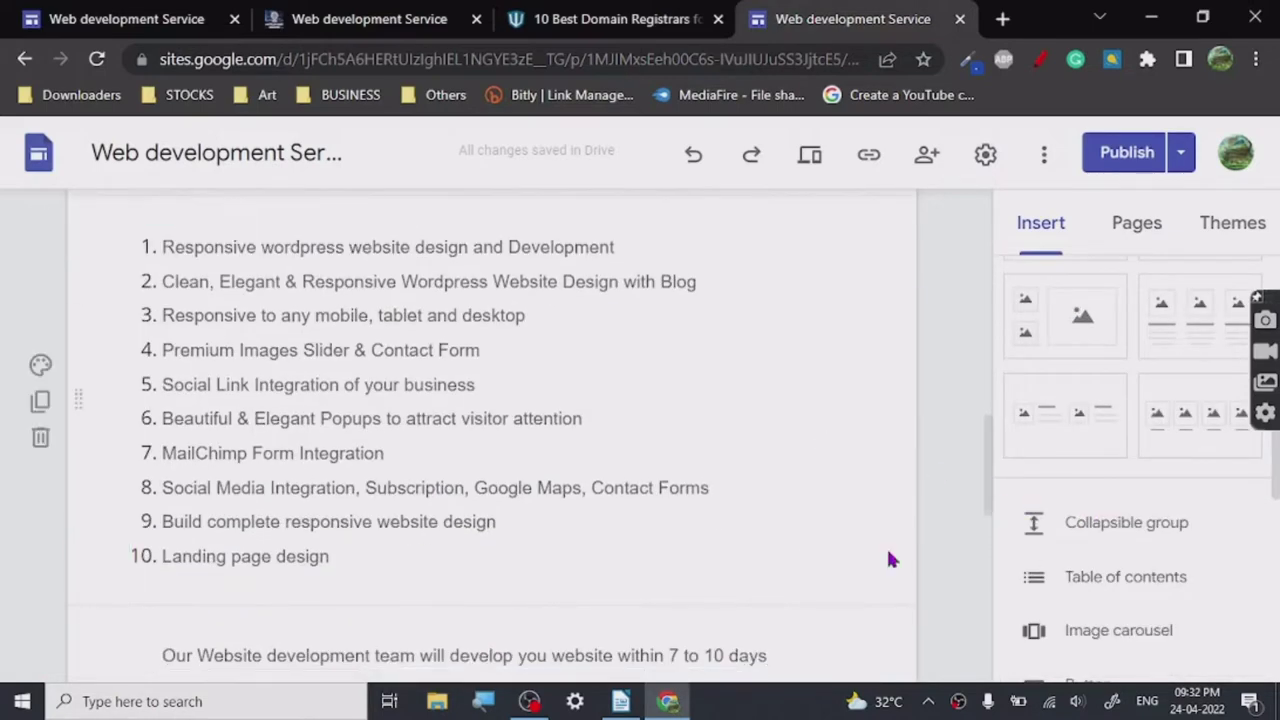
Step: Insert the collage block with two small images and one large, plus the three-column image-and-text block, and delete both sections
left_click(1093, 312)
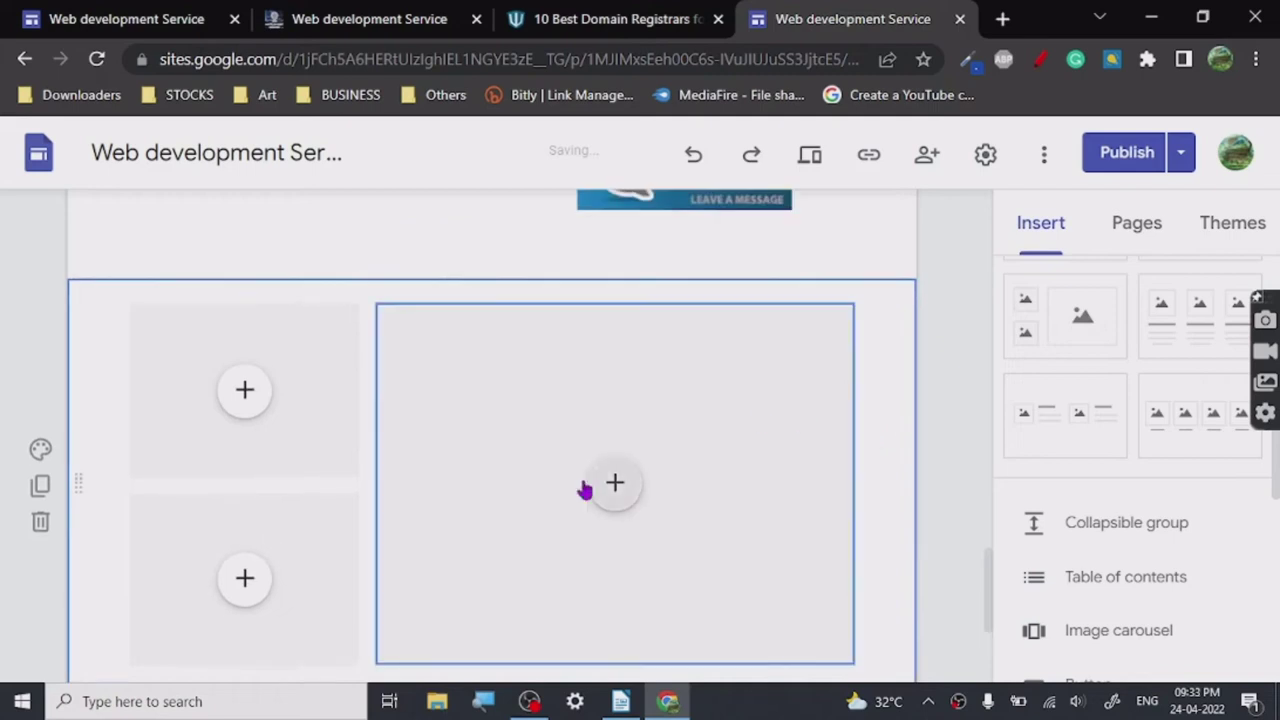
left_click(1185, 325)
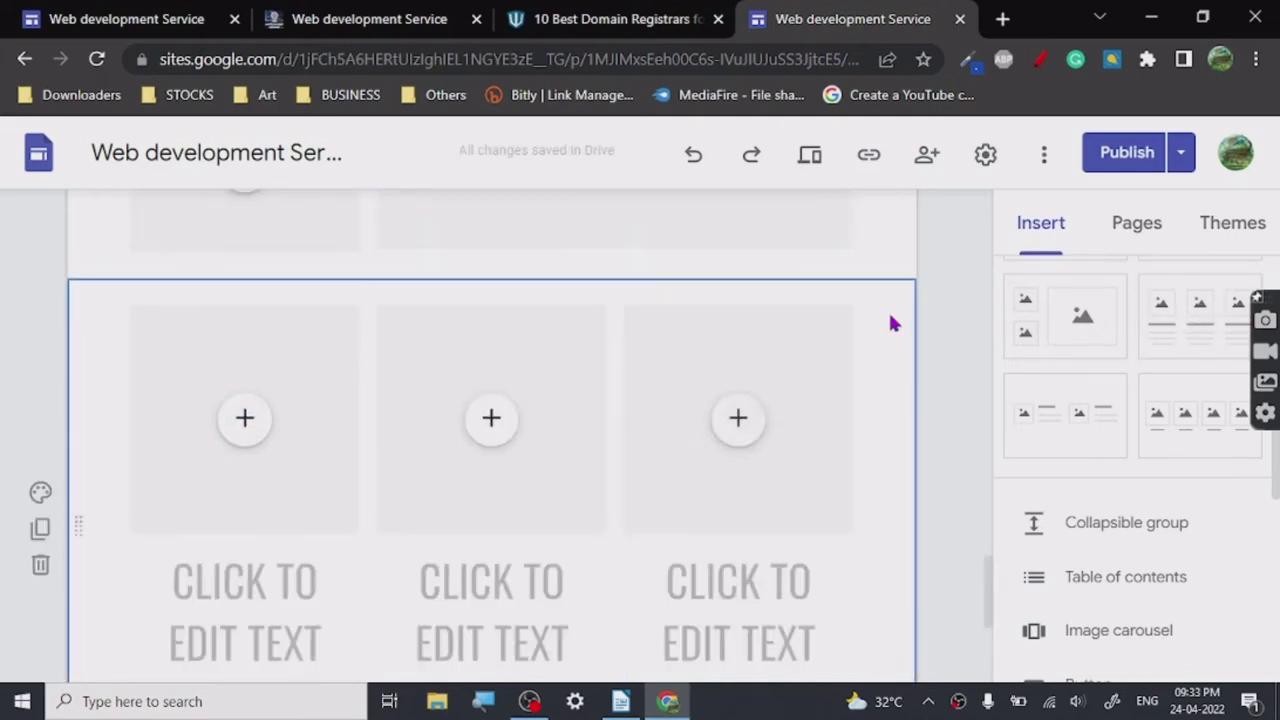
left_click(42, 567)
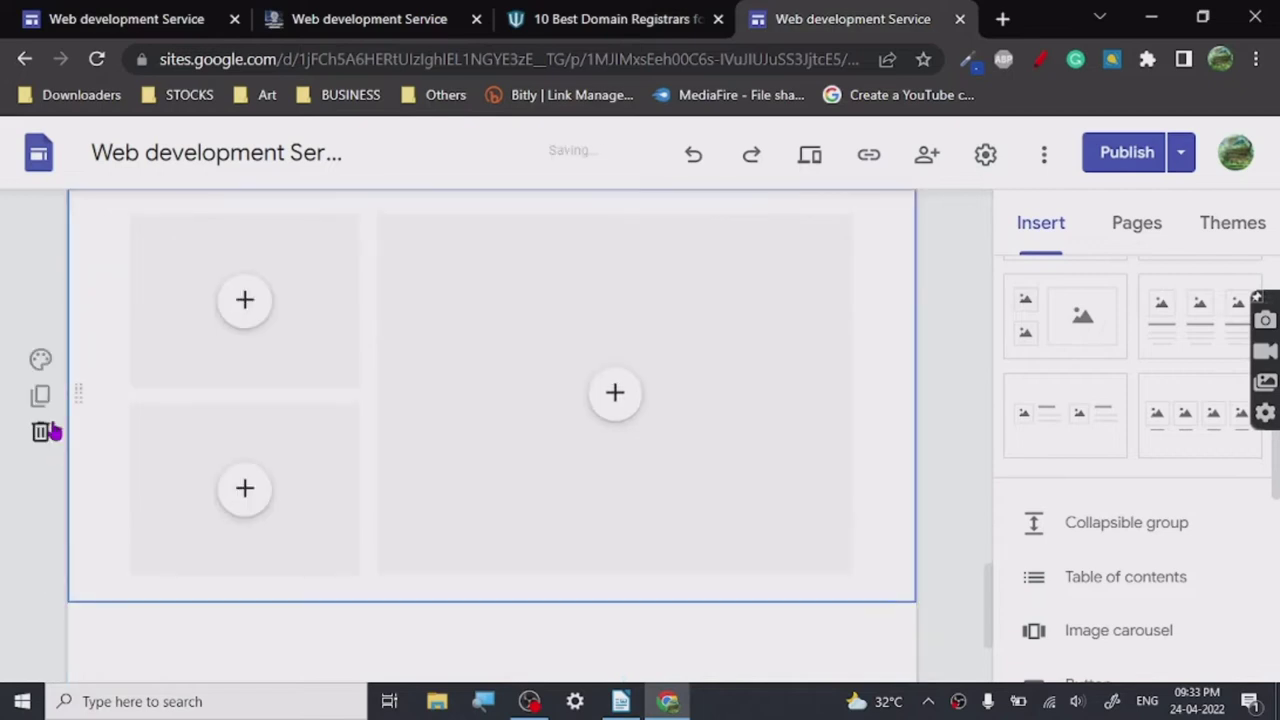
left_click(39, 436)
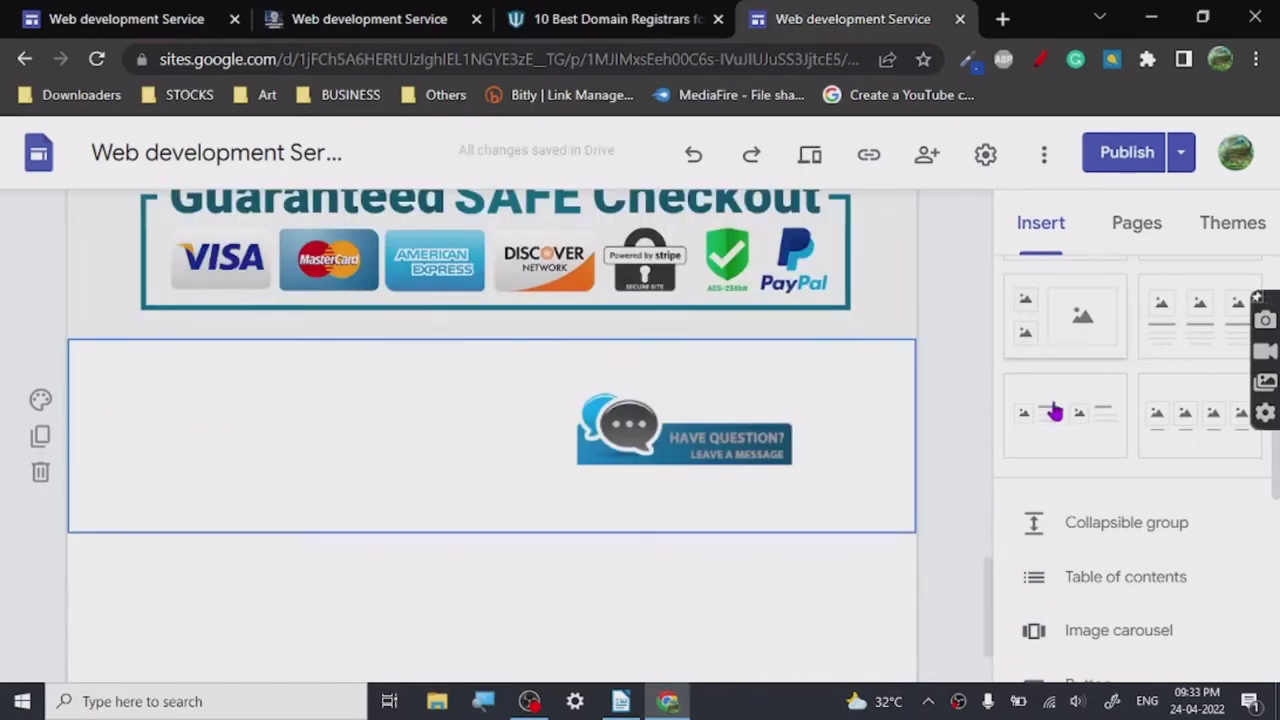
Step: Examine the other elements that can be inserted, from the image carousel, button and YouTube to forms and charts
scroll(1086, 437, "down", 1)
scroll(1086, 437, "down", 3)
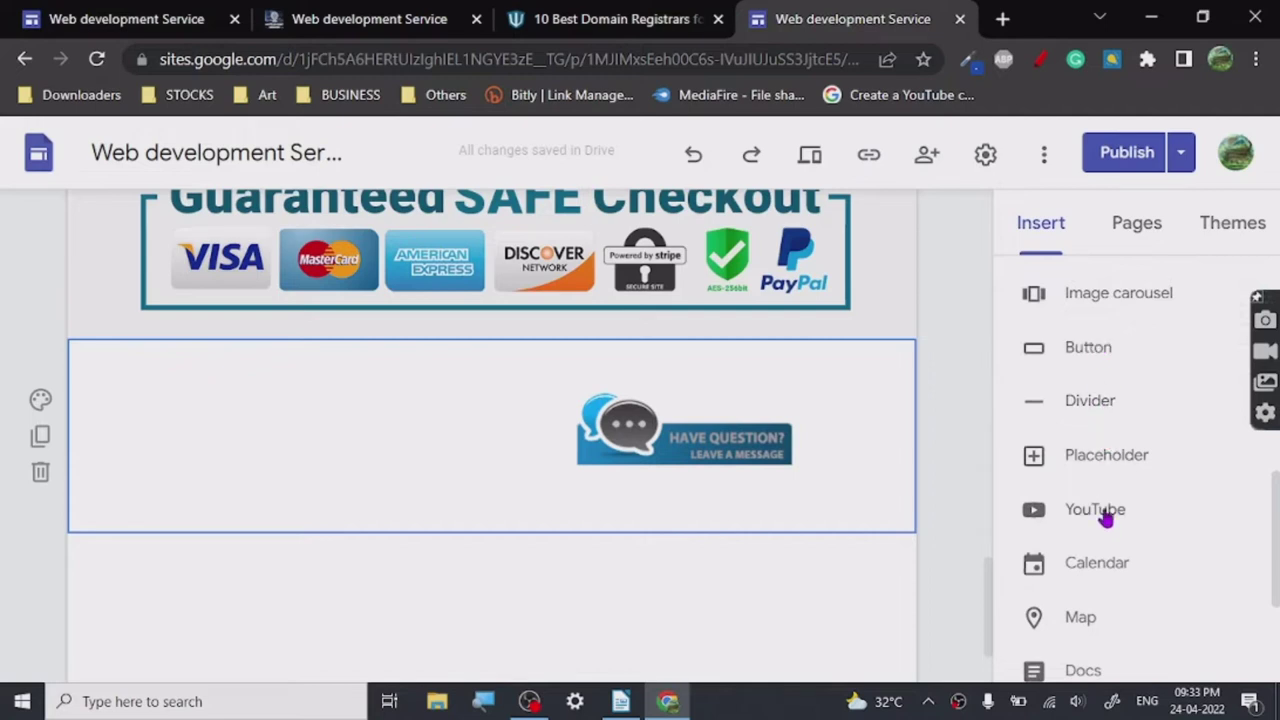
scroll(1105, 512, "down", 3)
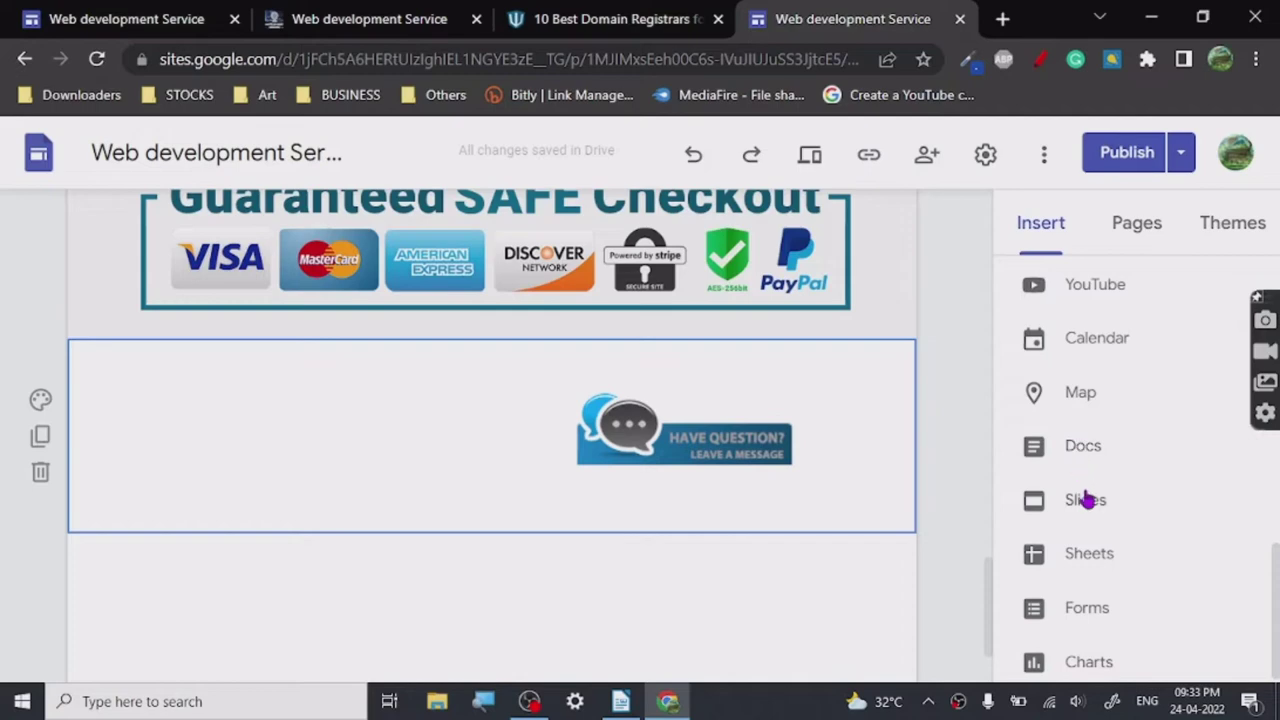
scroll(1108, 520, "down", 1)
scroll(1108, 515, "up", 10)
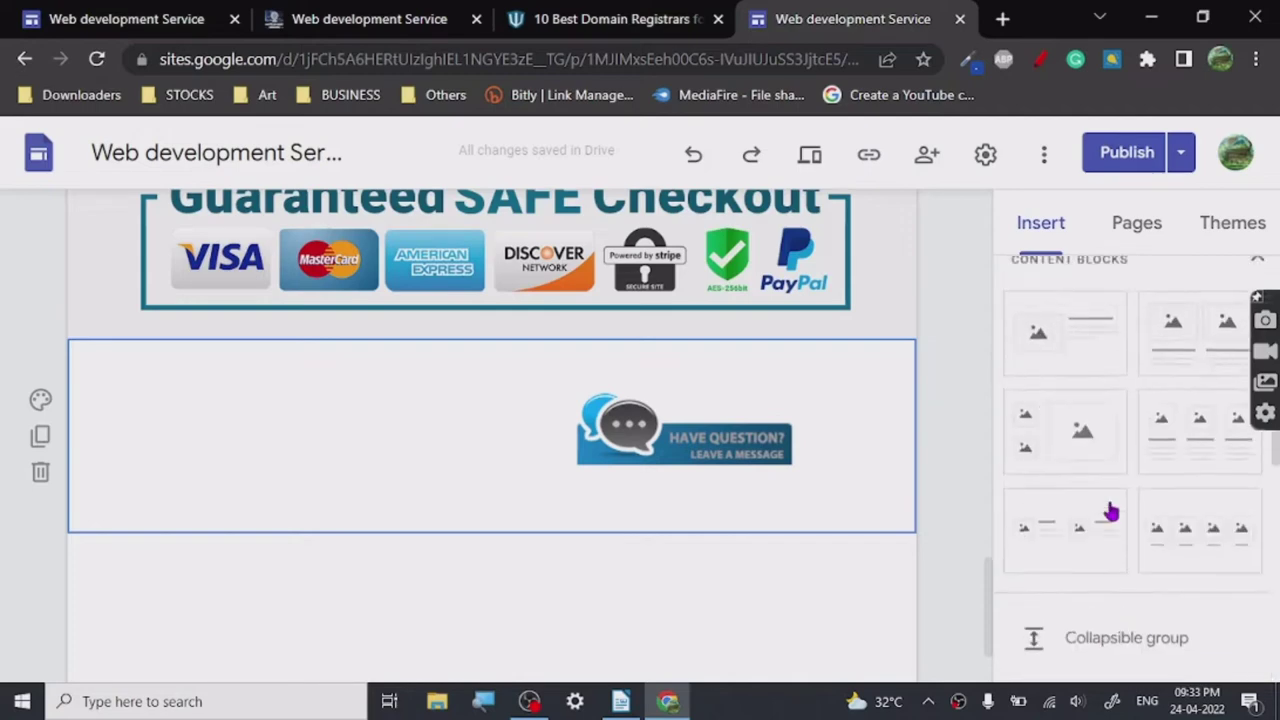
scroll(797, 335, "up", 5)
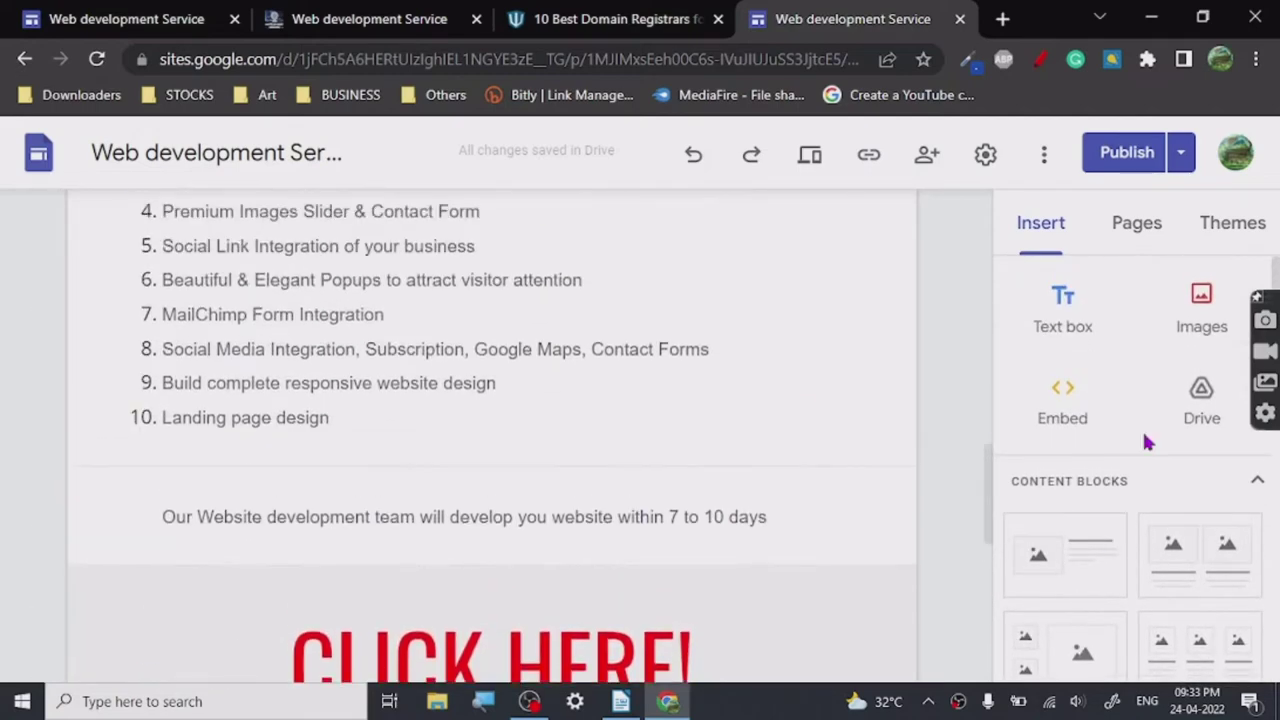
scroll(660, 420, "down", 1)
scroll(660, 423, "up", 4)
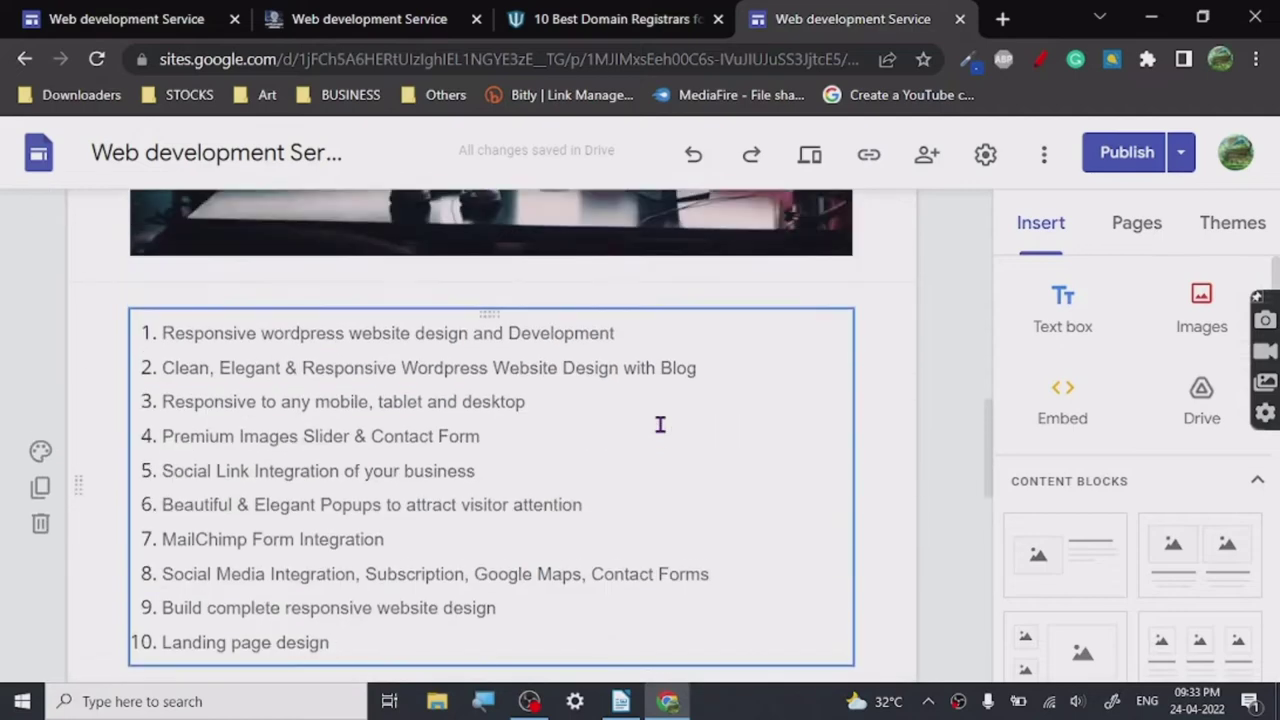
scroll(660, 424, "up", 3)
Step: Show the site's page list and review the Home page from its header banner to the service list
left_click(1123, 240)
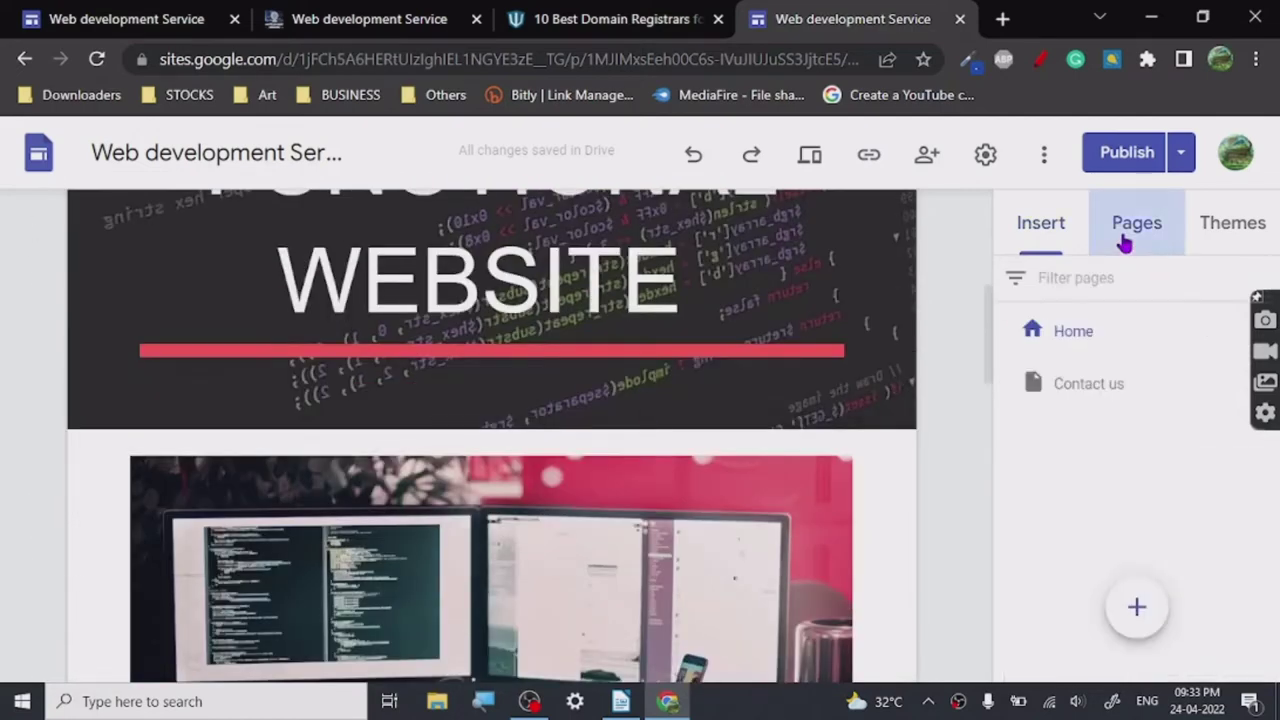
scroll(815, 302, "up", 5)
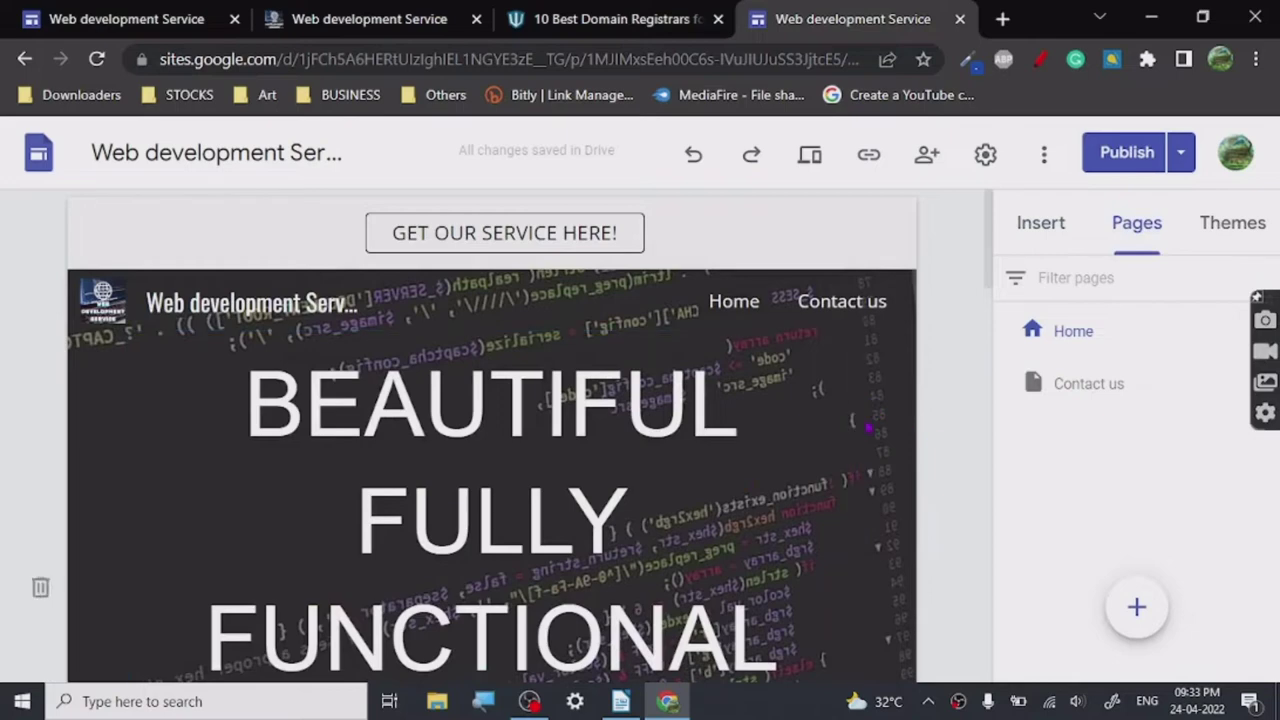
scroll(960, 345, "down", 5)
scroll(940, 404, "down", 6)
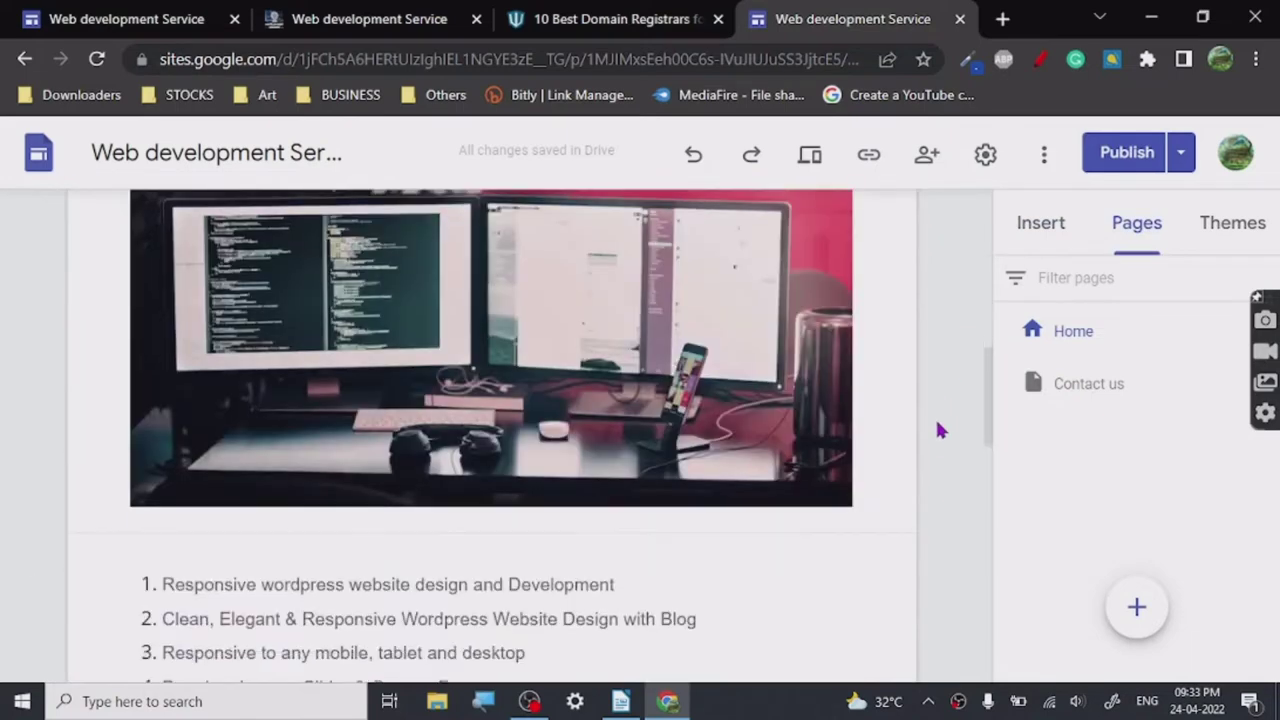
scroll(651, 404, "up", 10)
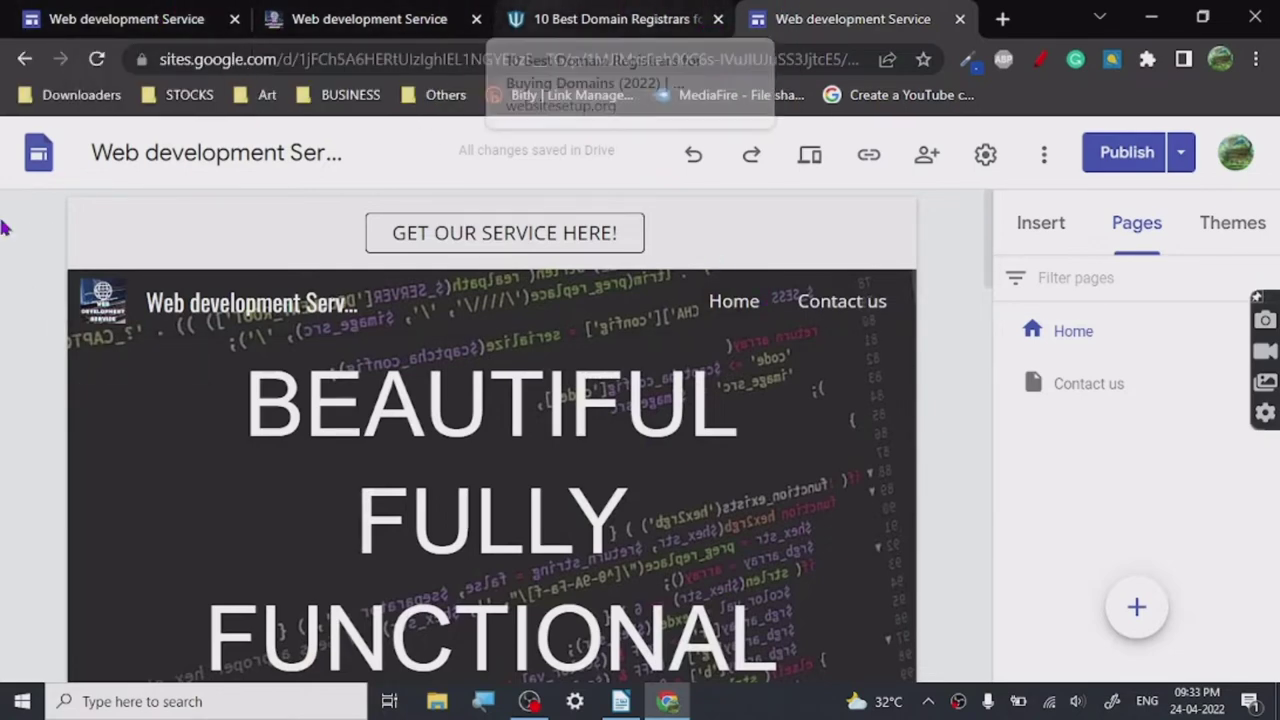
Step: View the published site at gyannation.com, and return the first editor tab to the Google Sites home page
left_click(369, 18)
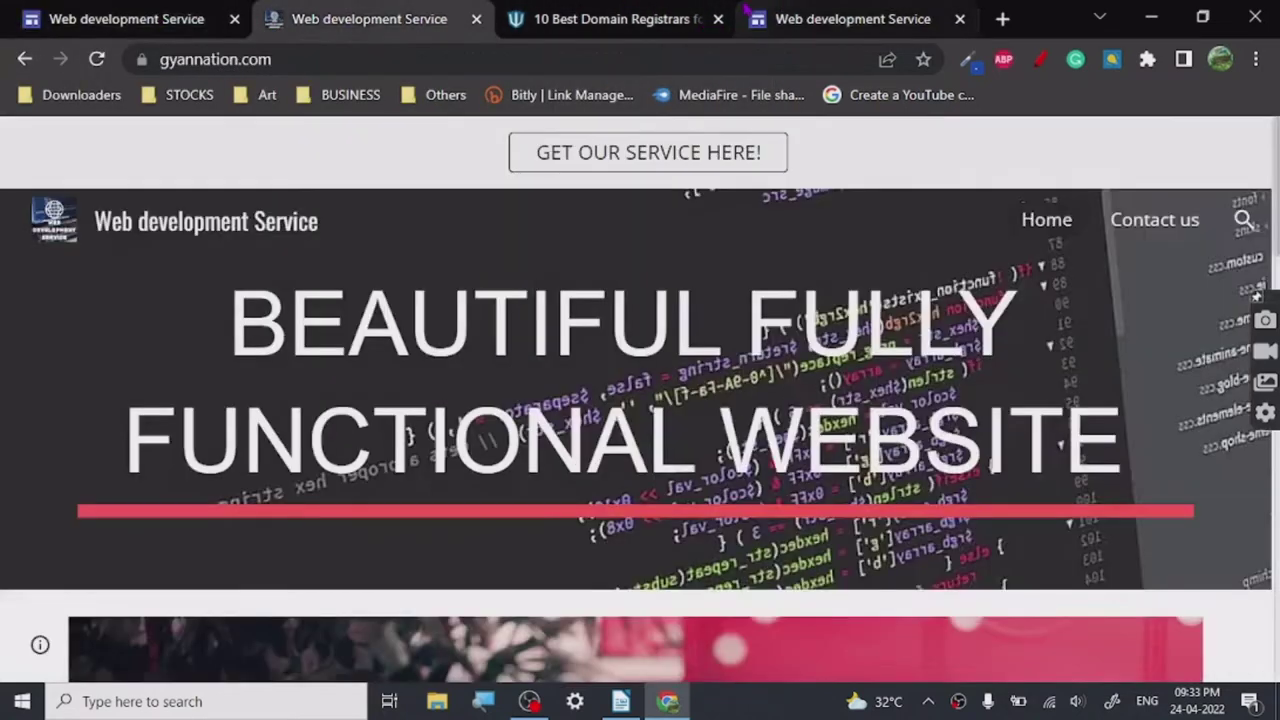
left_click(95, 14)
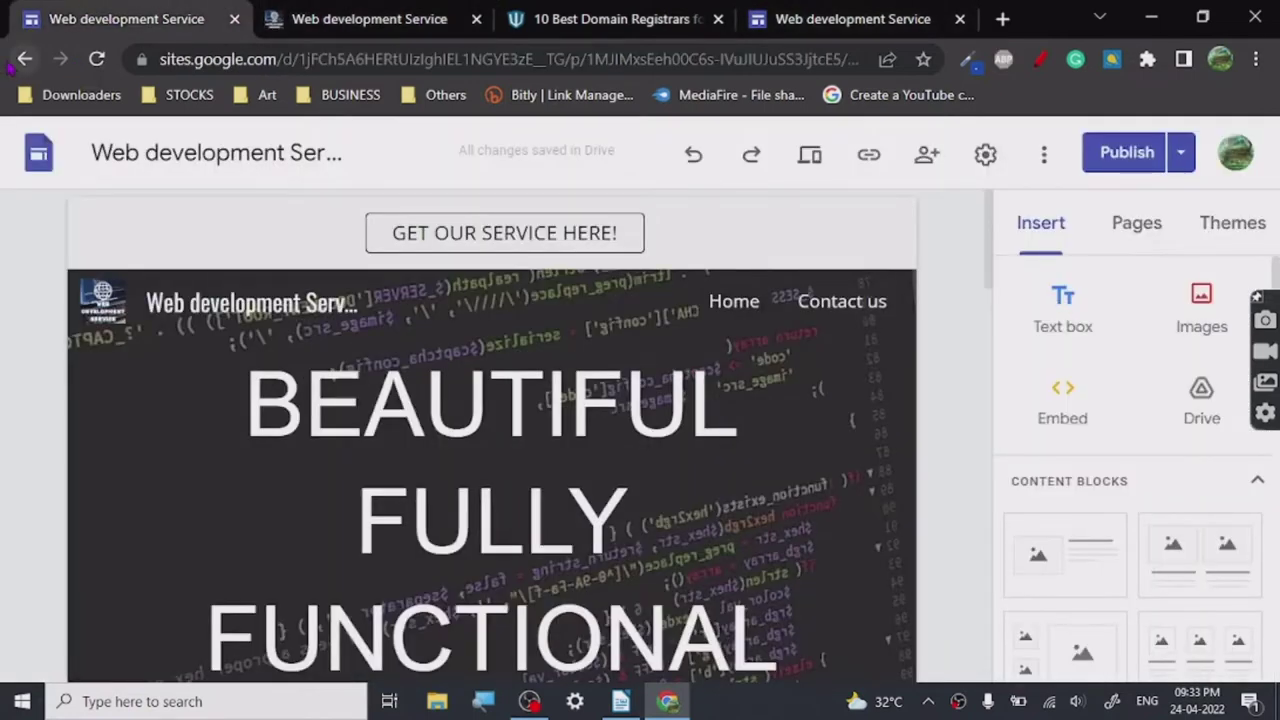
right_click(22, 62)
left_click(22, 92)
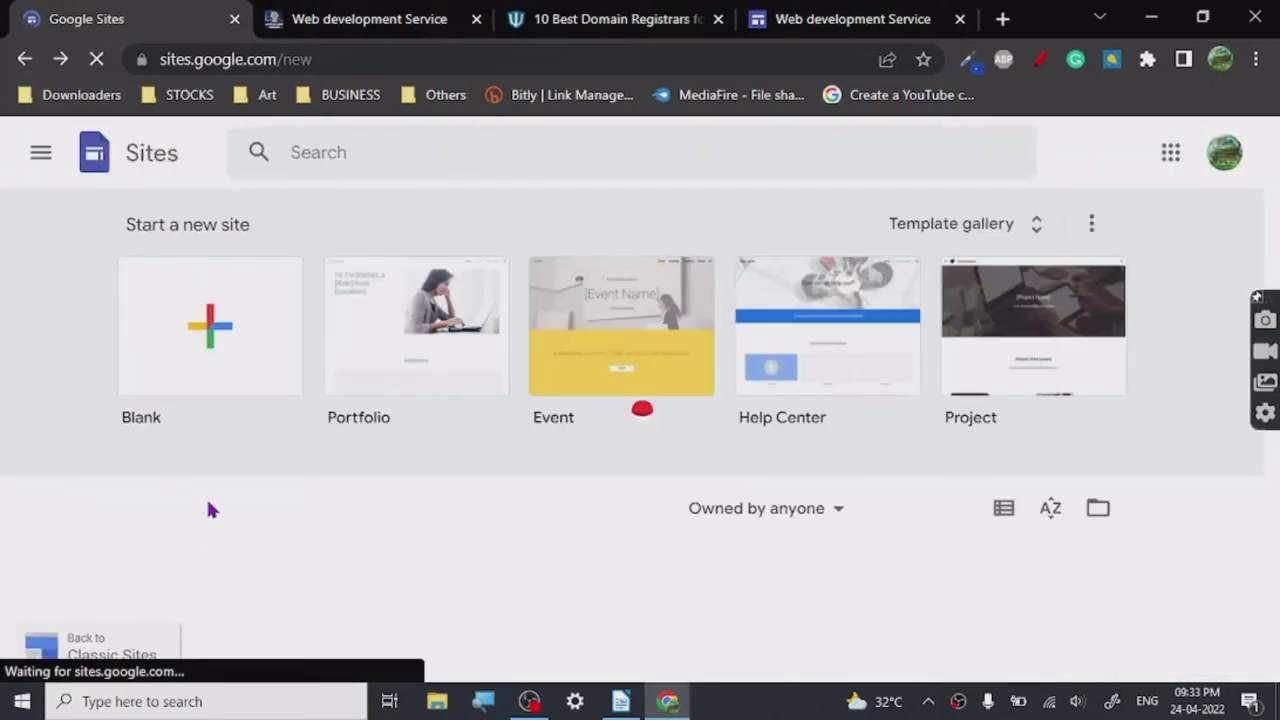
Step: Create a new site from the Blank option and duplicate its browser tab
scroll(206, 500, "down", 2)
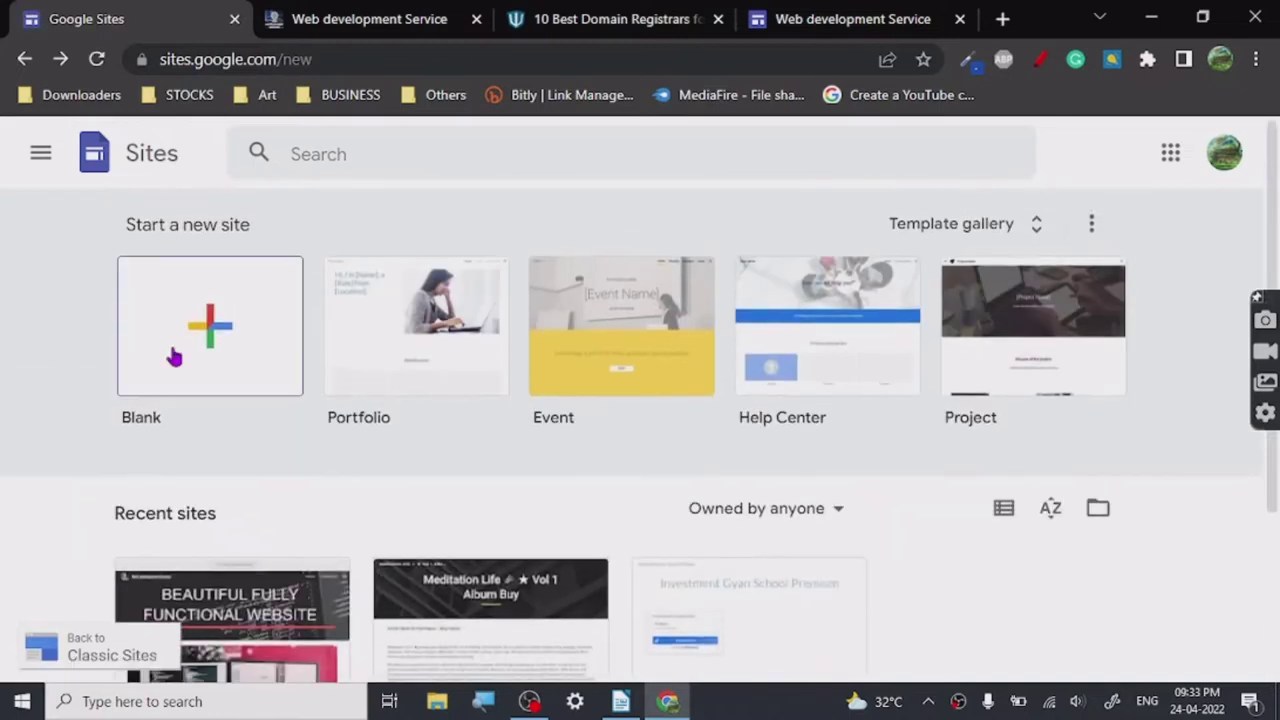
left_click(173, 356)
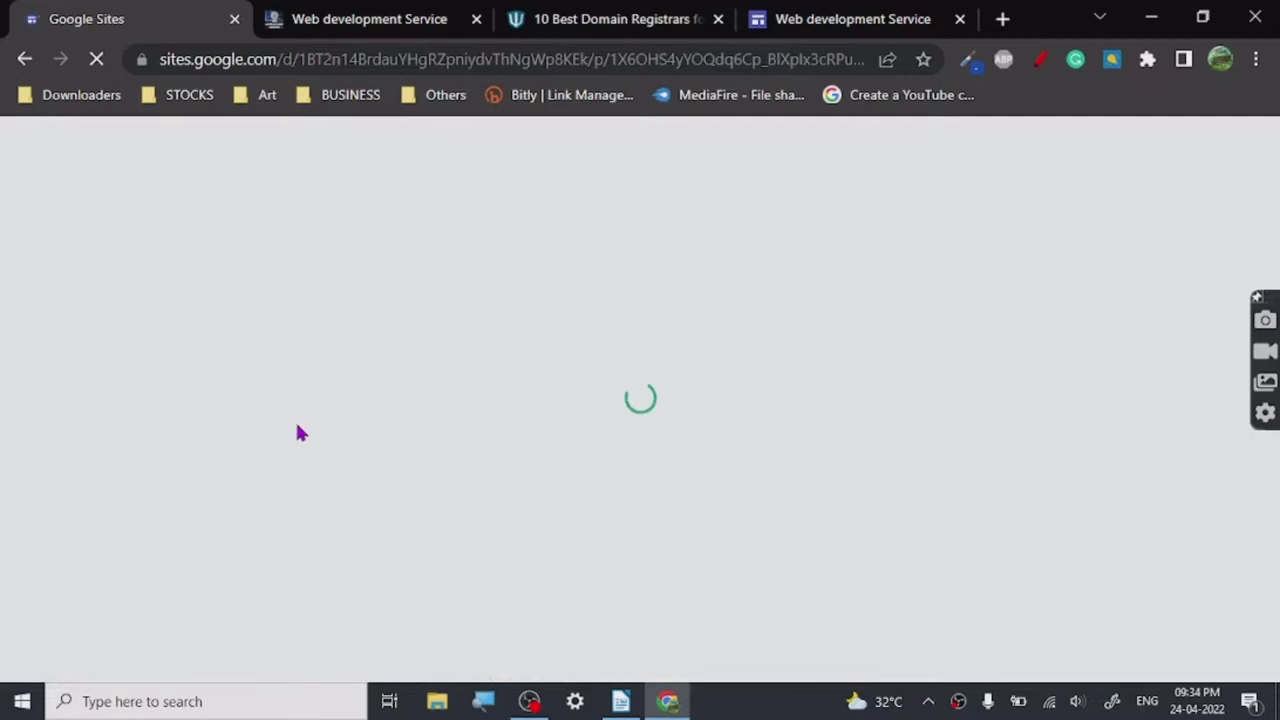
right_click(112, 8)
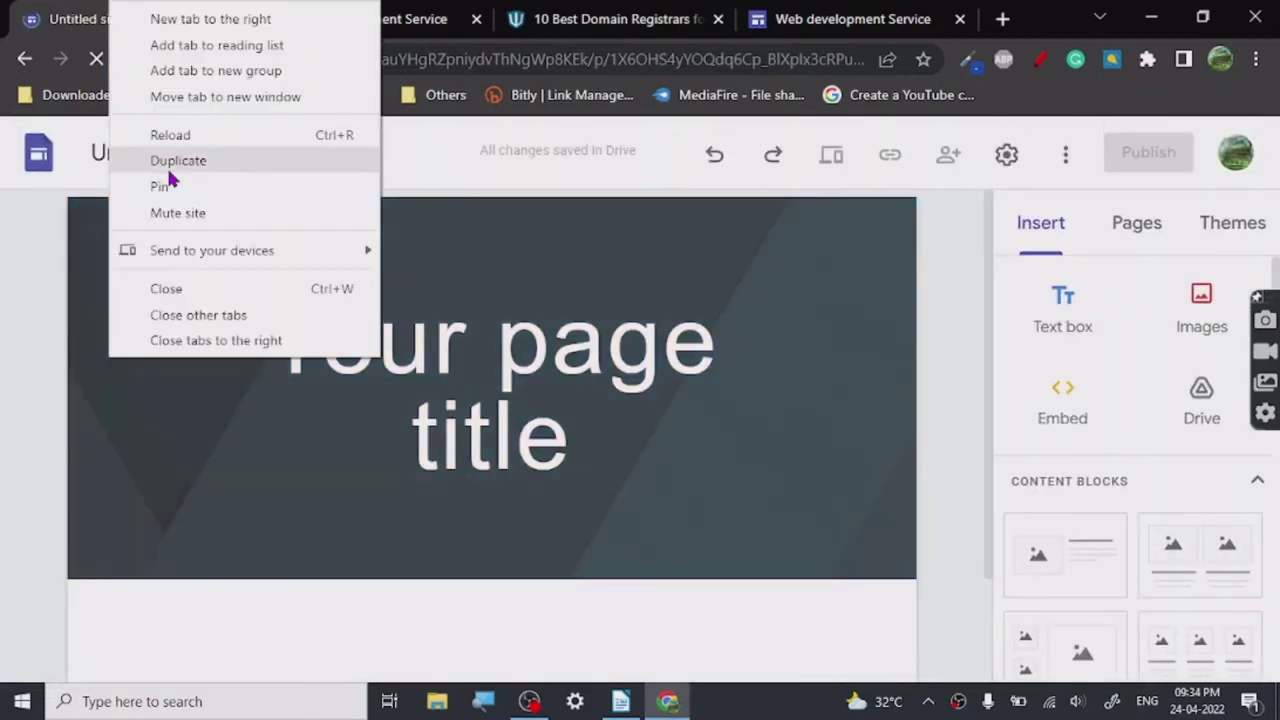
left_click(170, 162)
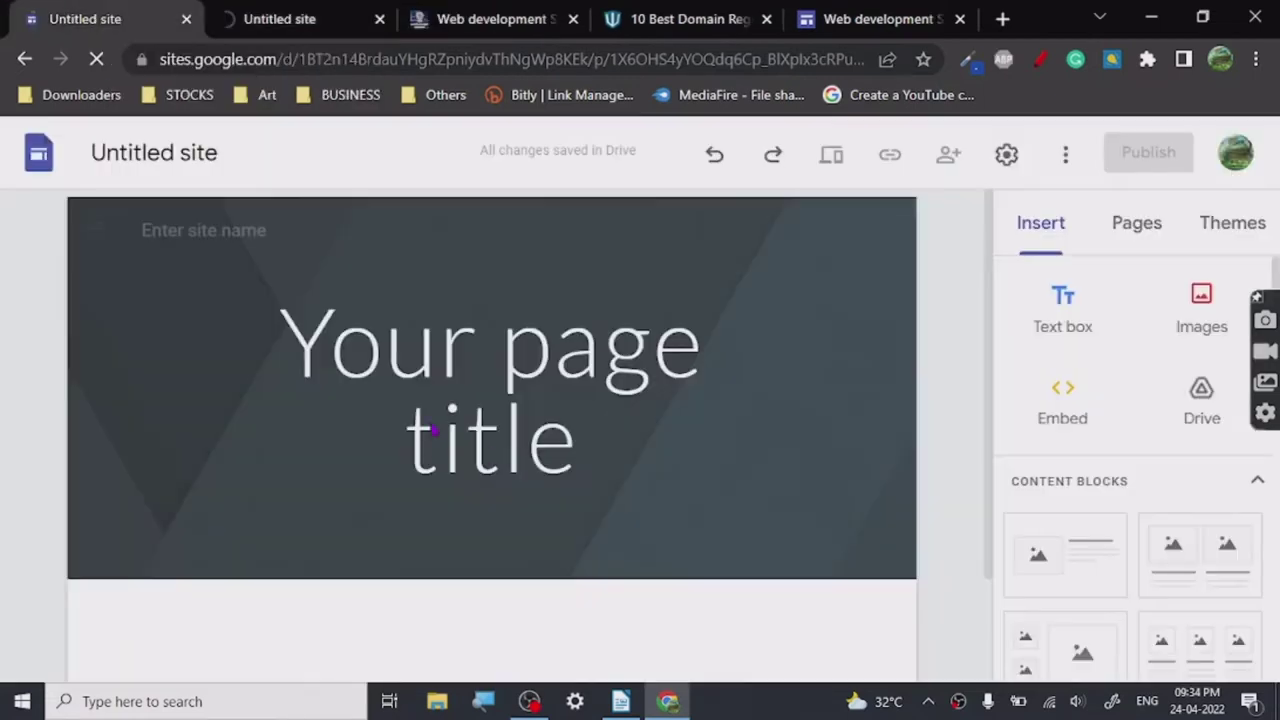
Step: Replace the placeholder page title in the header banner with "DEMO WEBSITE"
left_click(472, 380)
left_click(472, 380)
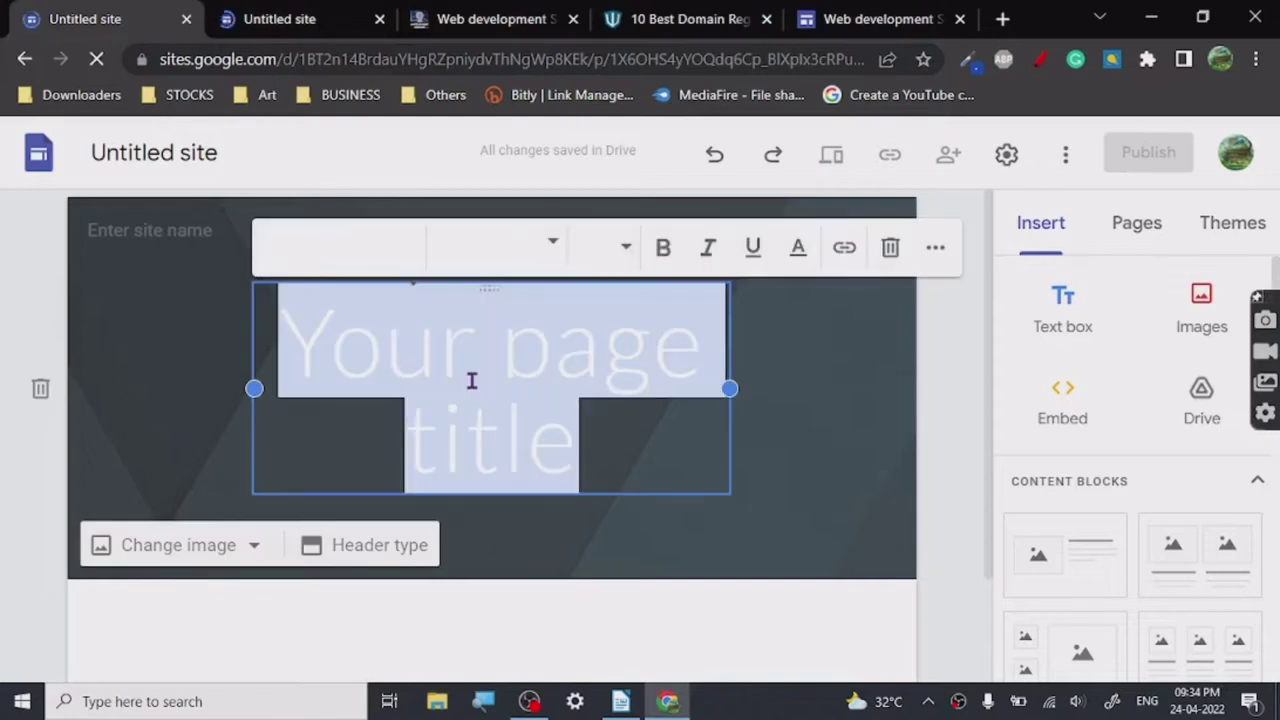
type("DE")
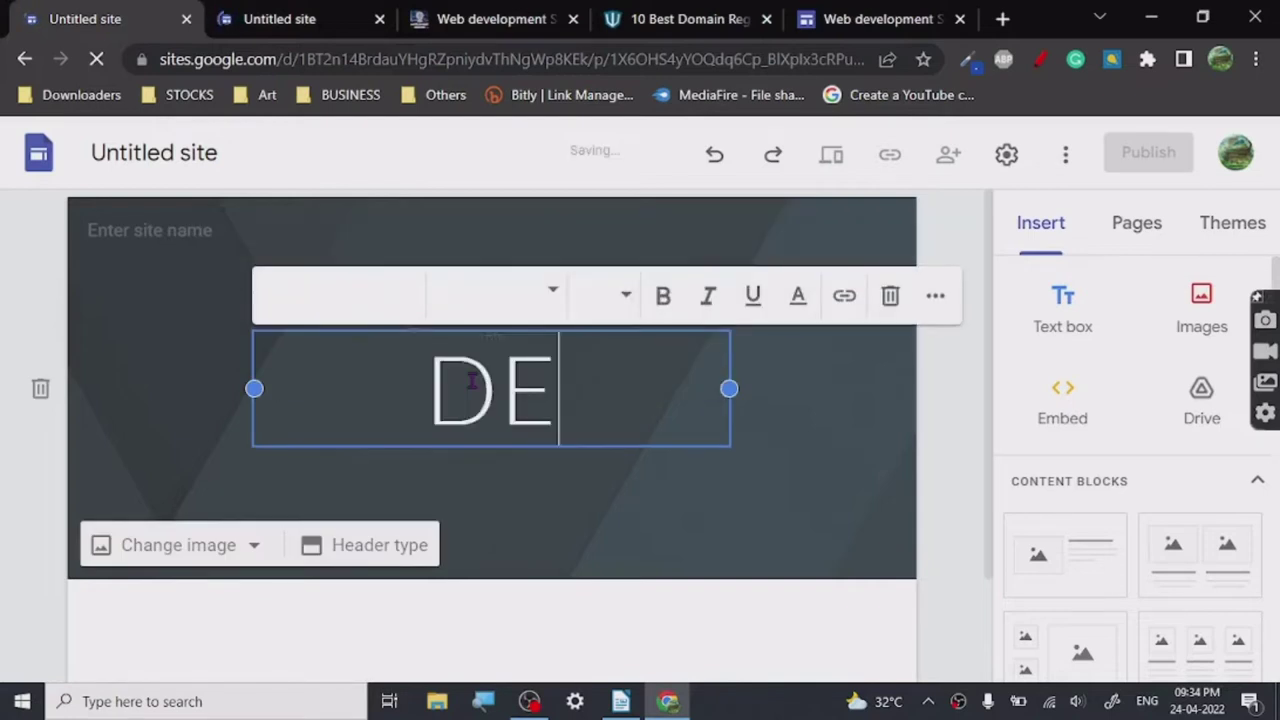
type("MO WEBSITE")
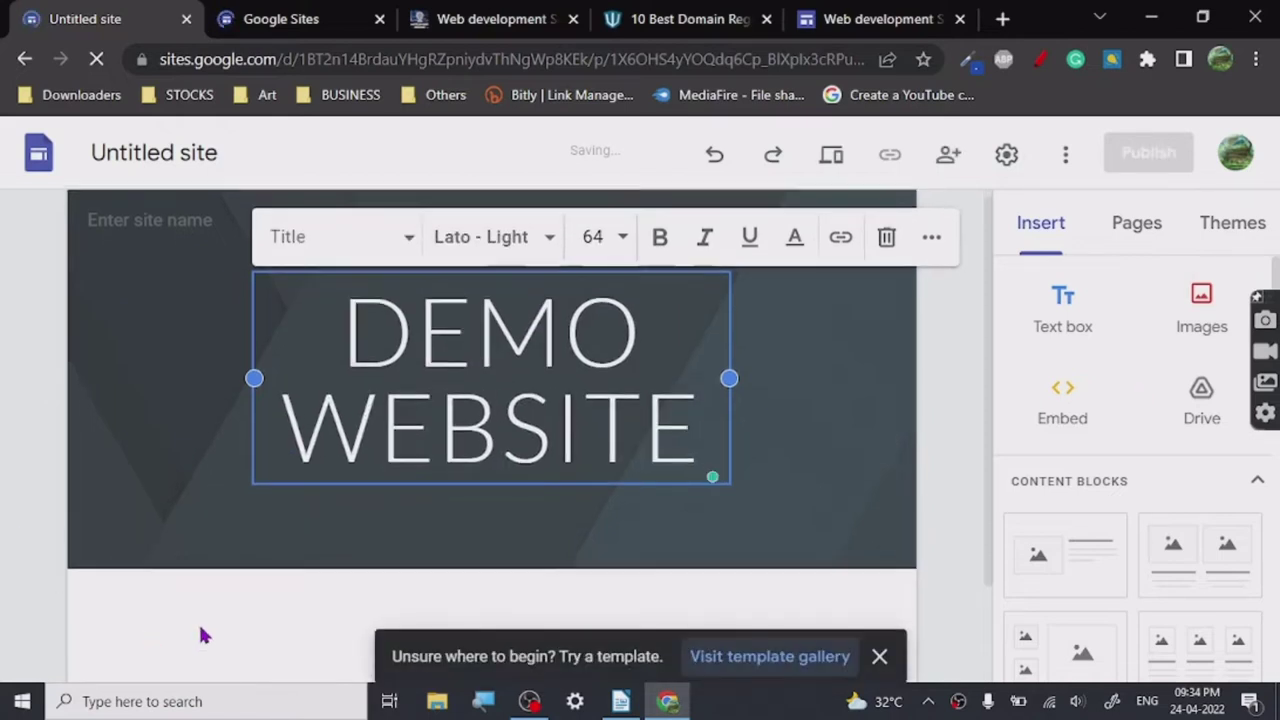
scroll(200, 635, "down", 2)
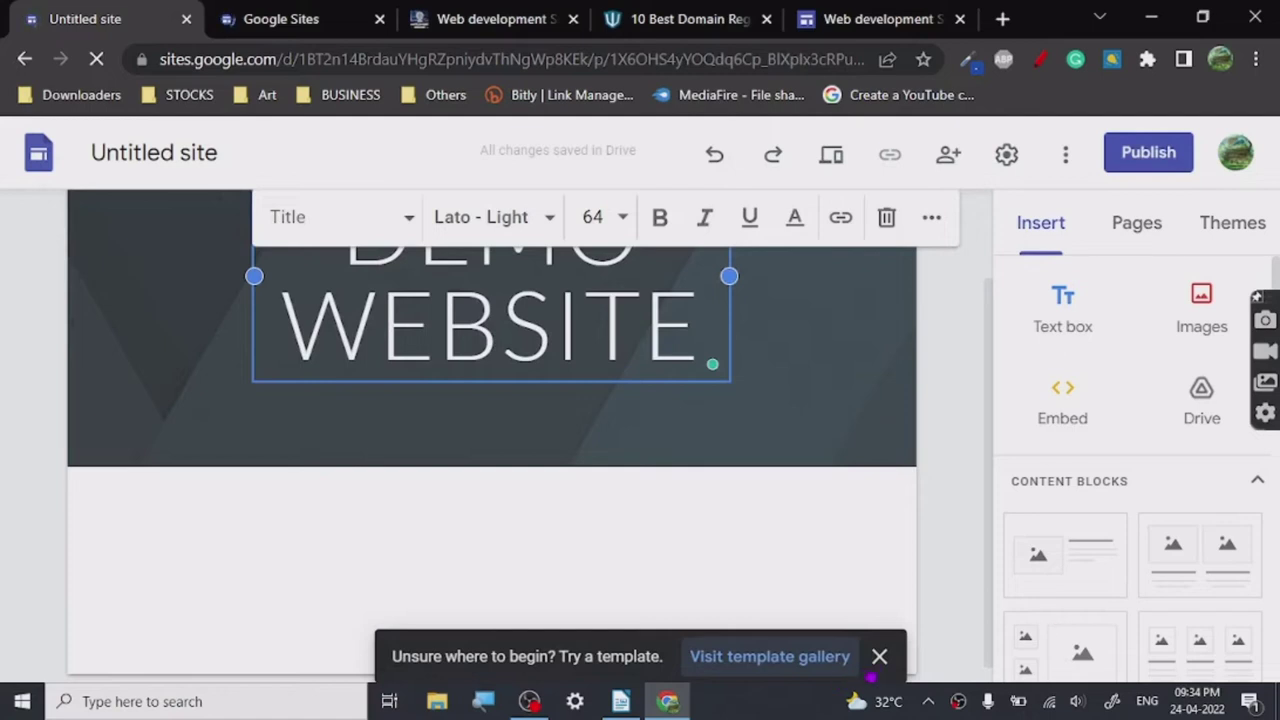
left_click(915, 547)
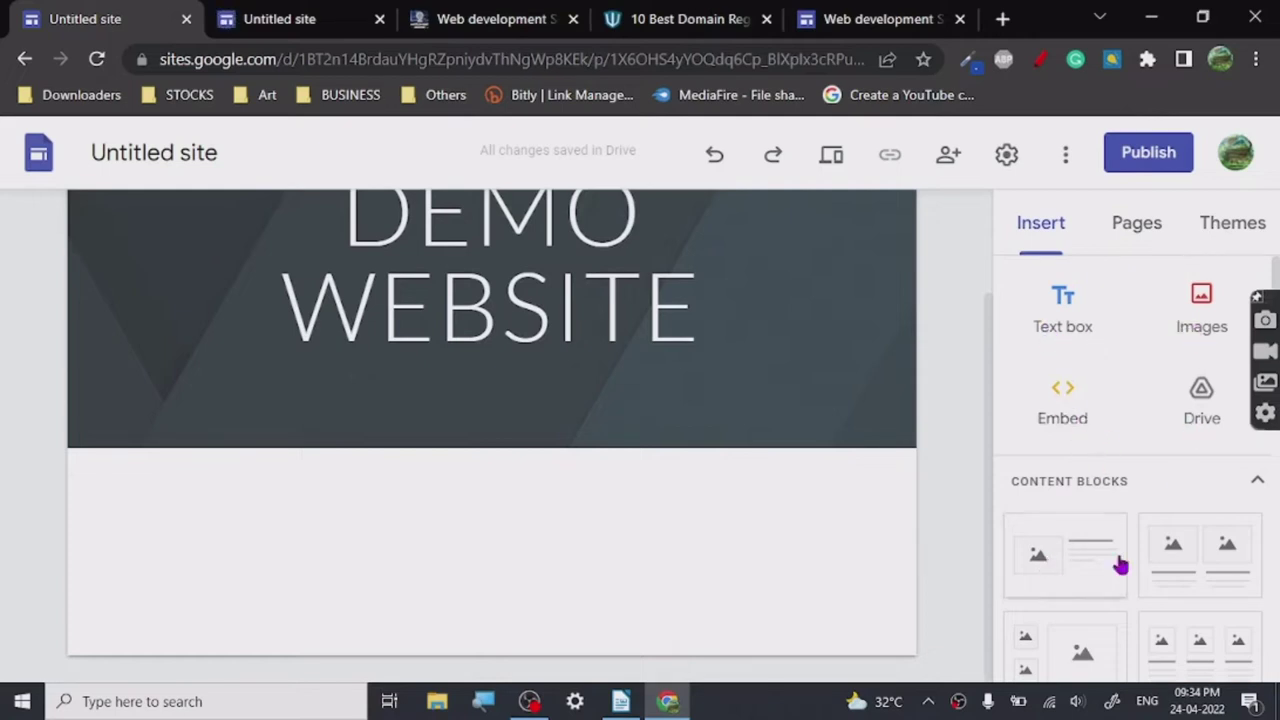
Step: Add the content block with one image beside text, and search Google Images for "Car" to fill its image placeholder
left_click(1066, 562)
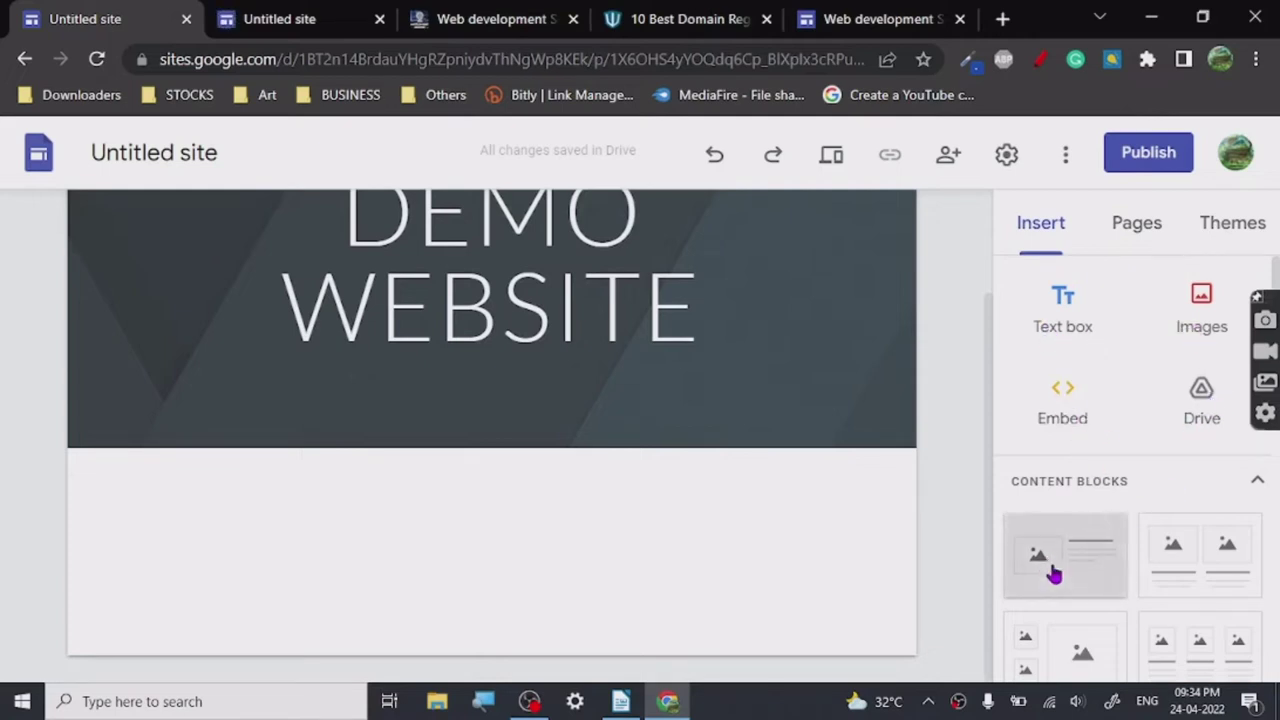
left_click(329, 415)
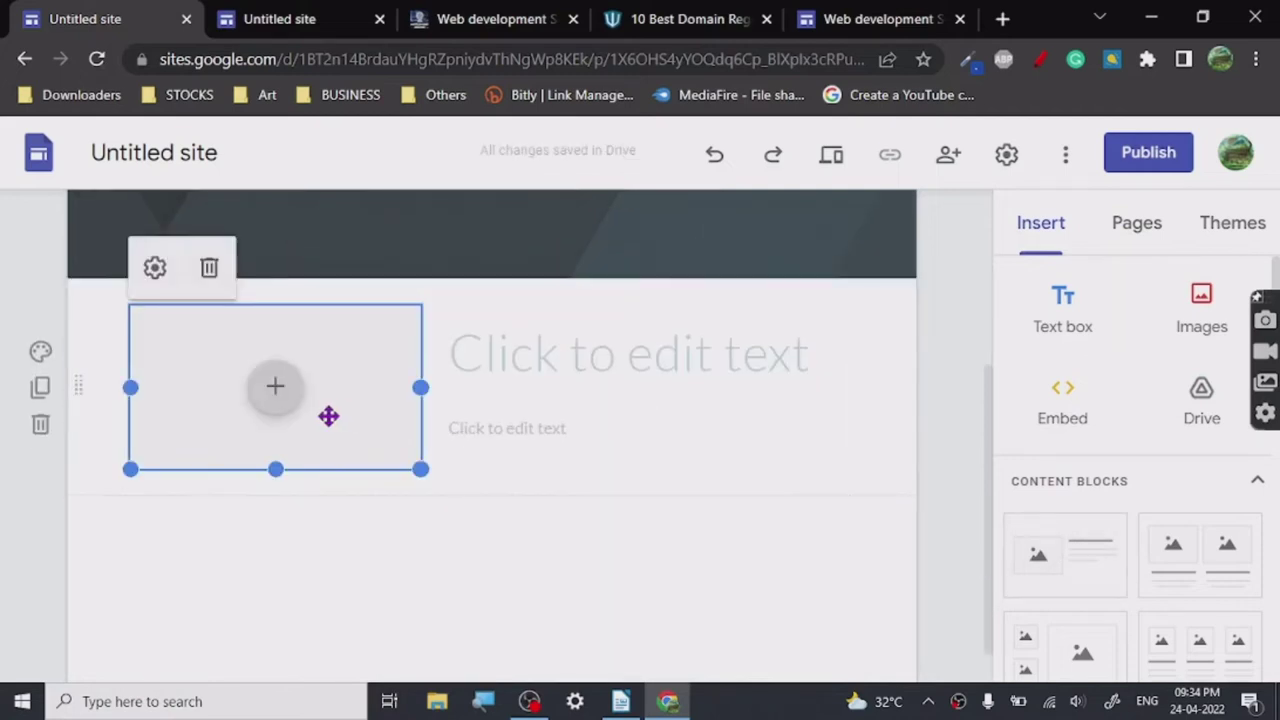
left_click(282, 396)
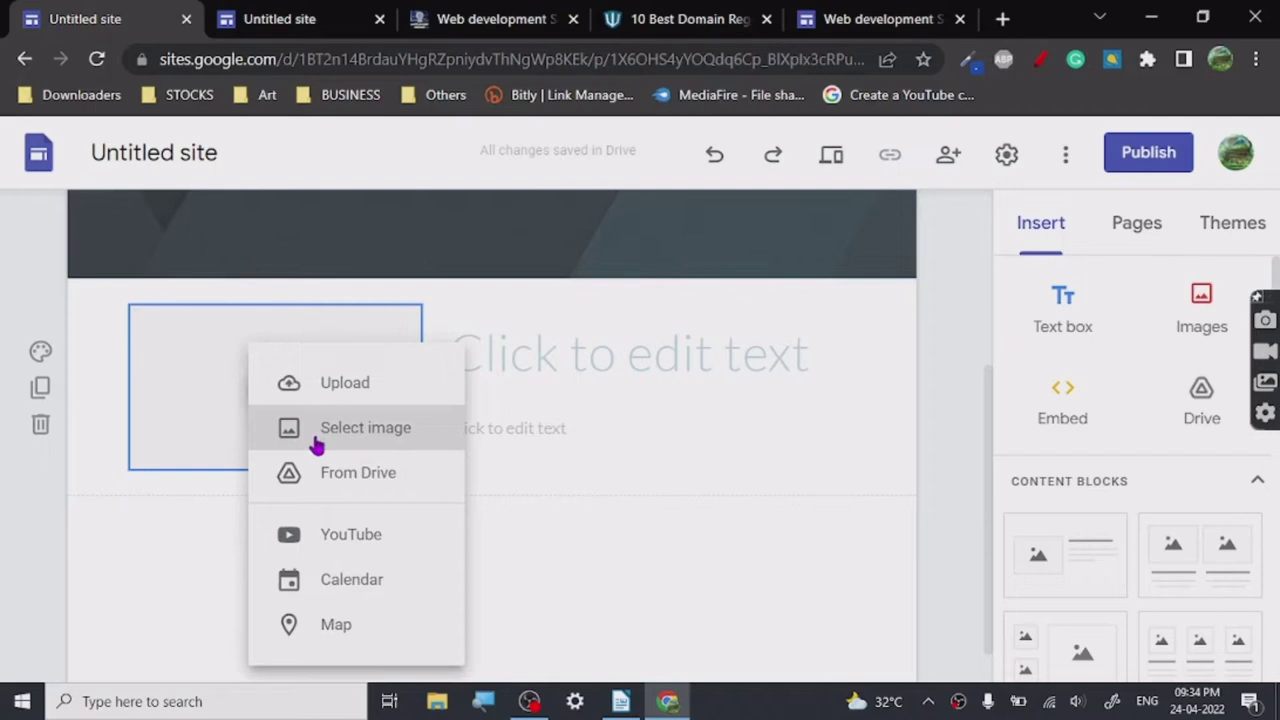
left_click(316, 443)
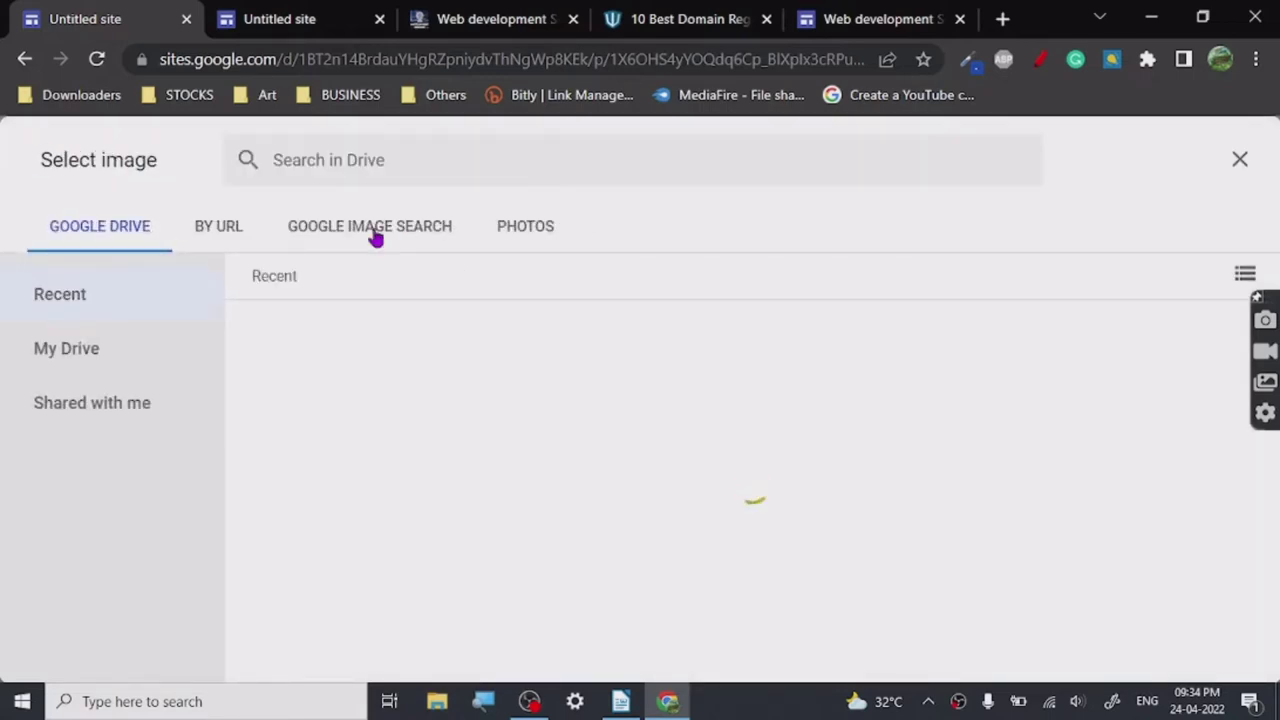
left_click(374, 234)
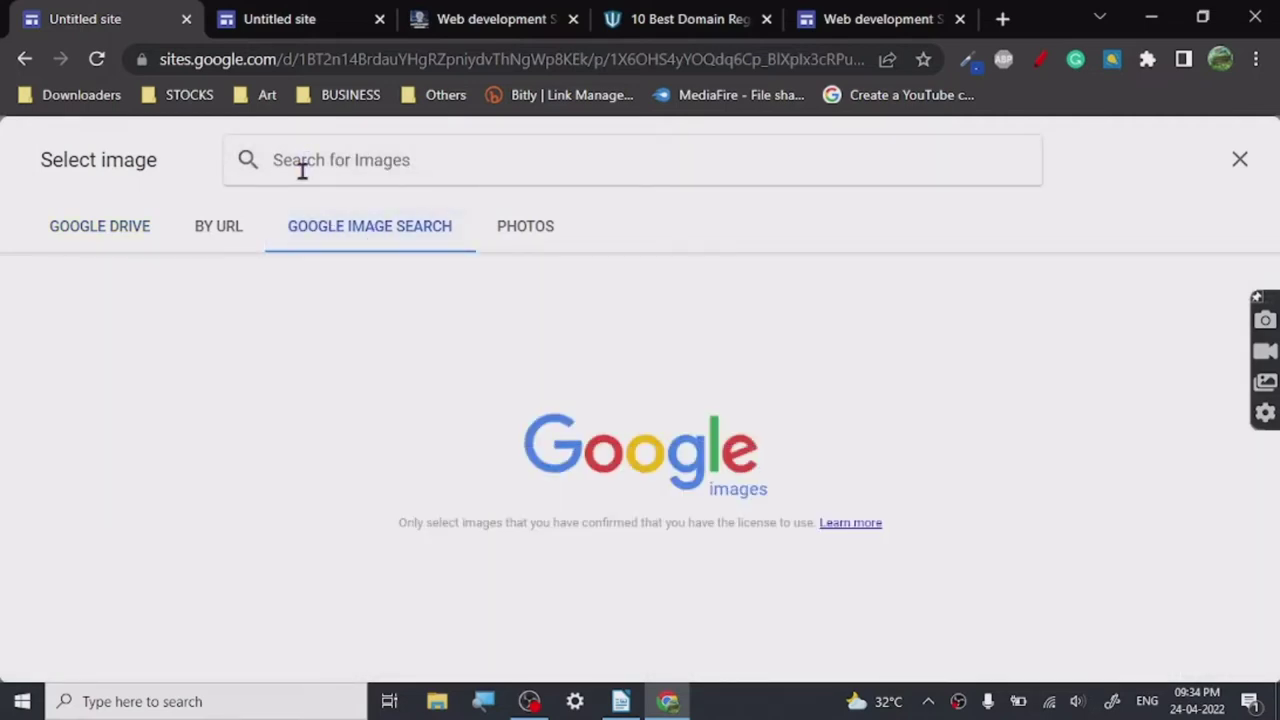
left_click(302, 170)
type("Car")
key("Return")
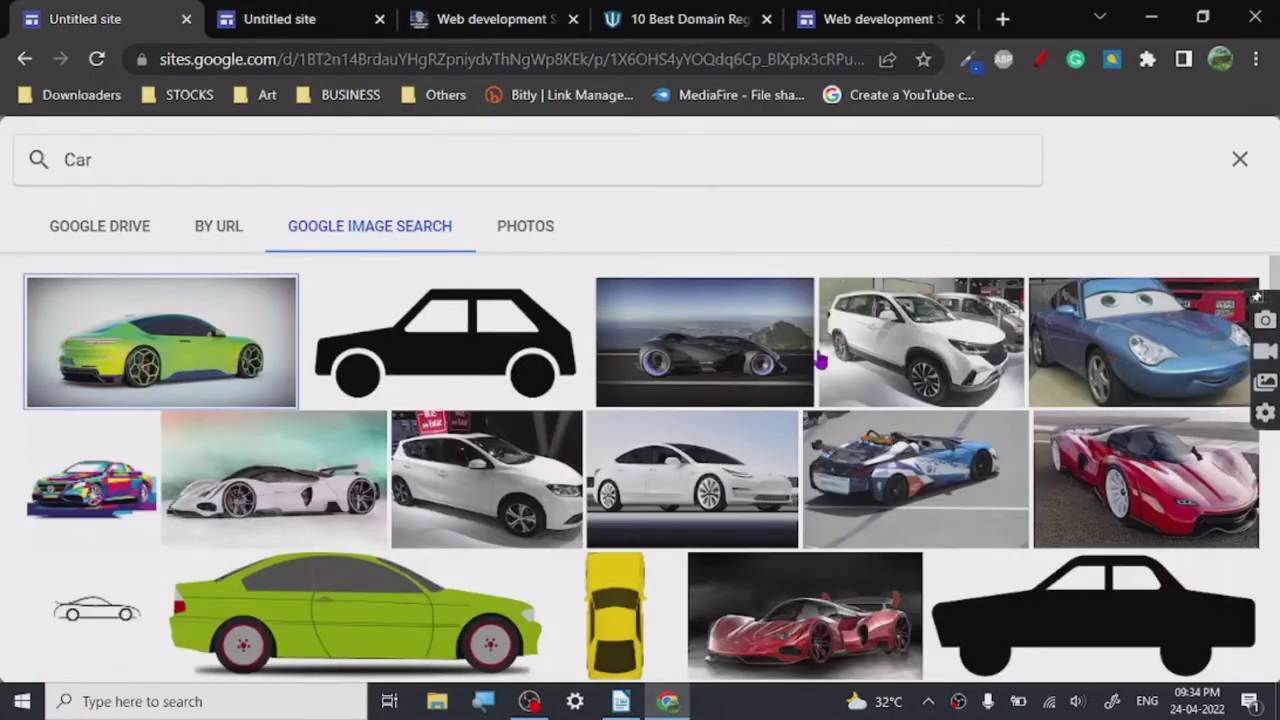
Step: Insert the photo of the white hatchback with the red sign behind it, and enlarge the image in the block
scroll(562, 516, "down", 5)
scroll(568, 522, "down", 10)
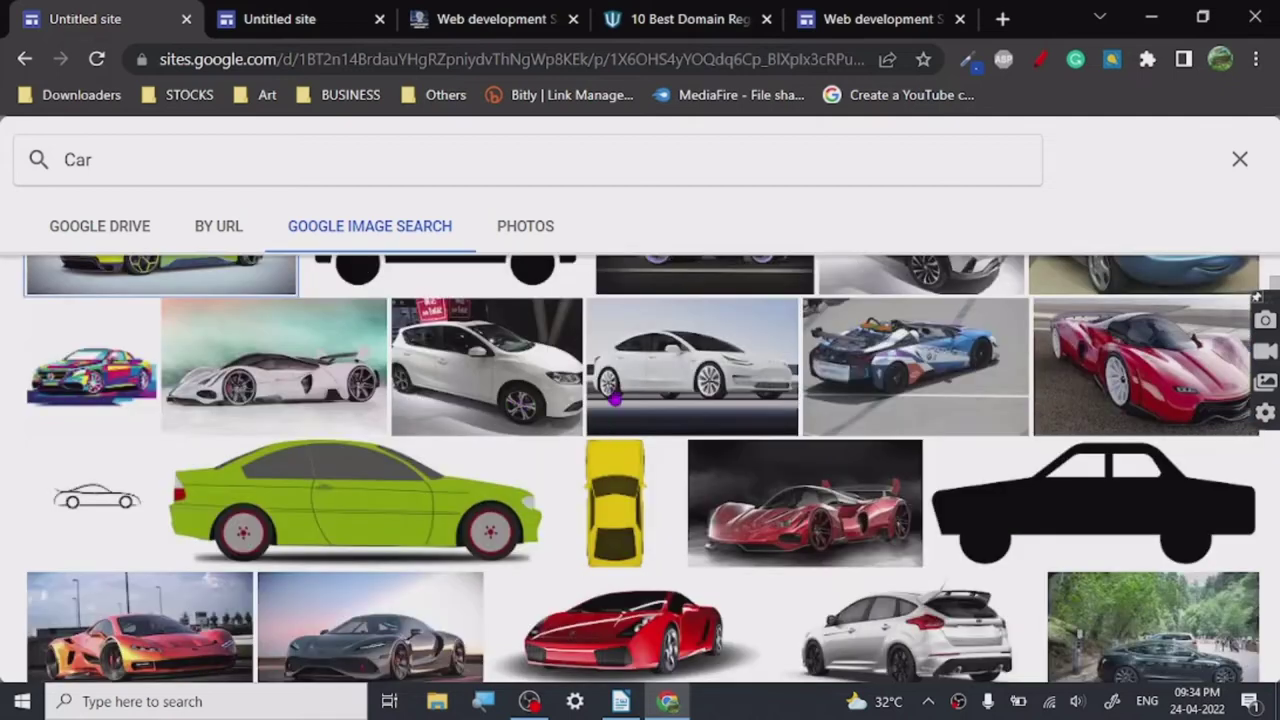
left_click(535, 377)
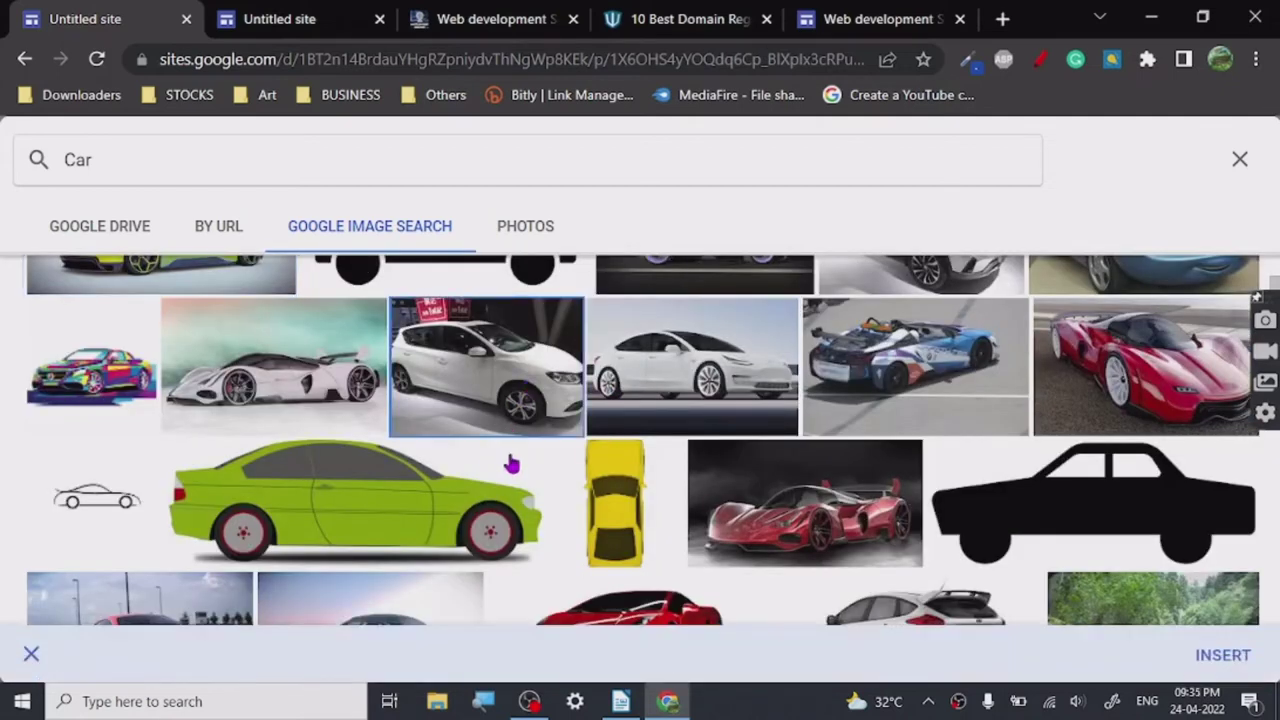
left_click(1219, 668)
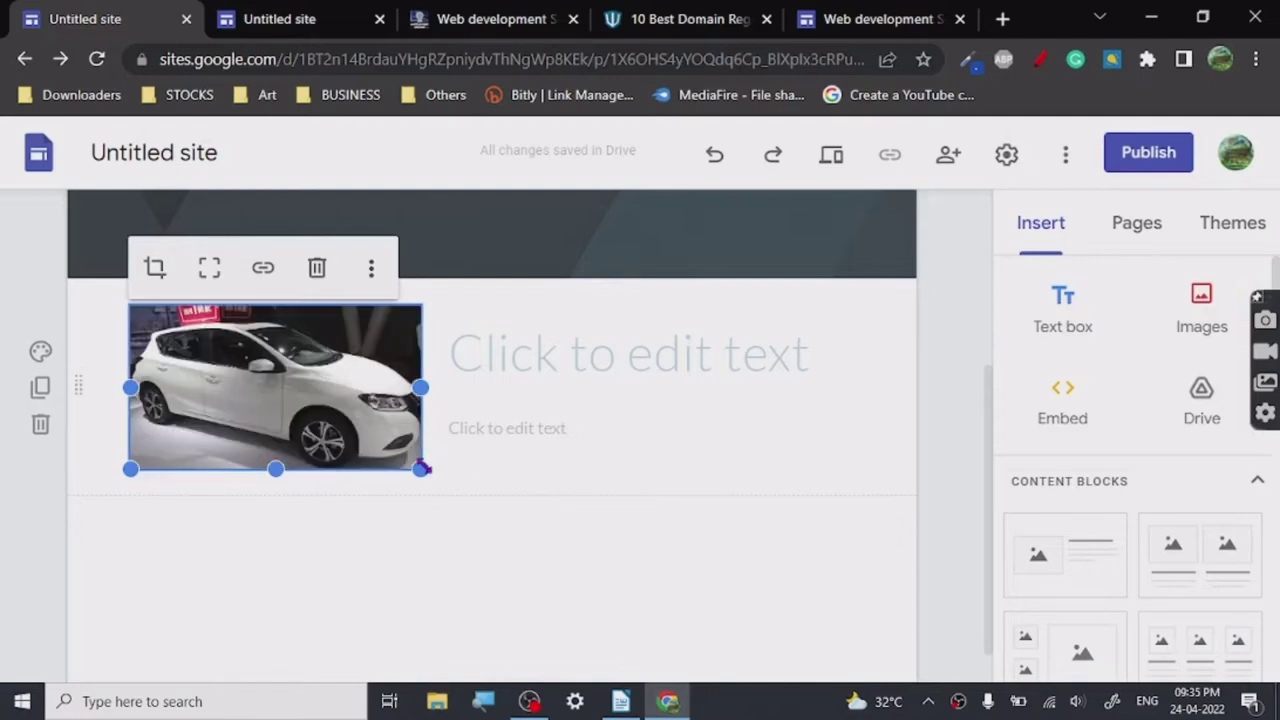
left_click_drag(422, 468, 482, 517)
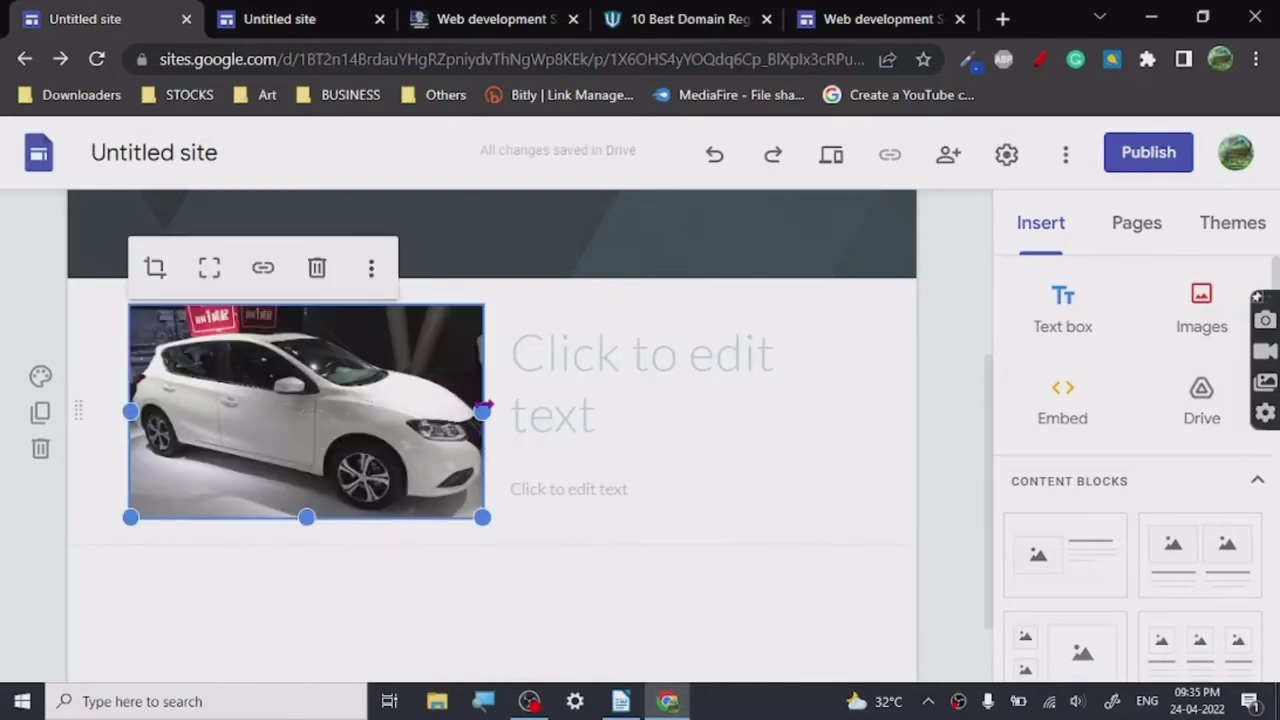
mouse_move(482, 409)
left_mouse_down()
mouse_move(514, 412)
mouse_move(484, 411)
left_mouse_up()
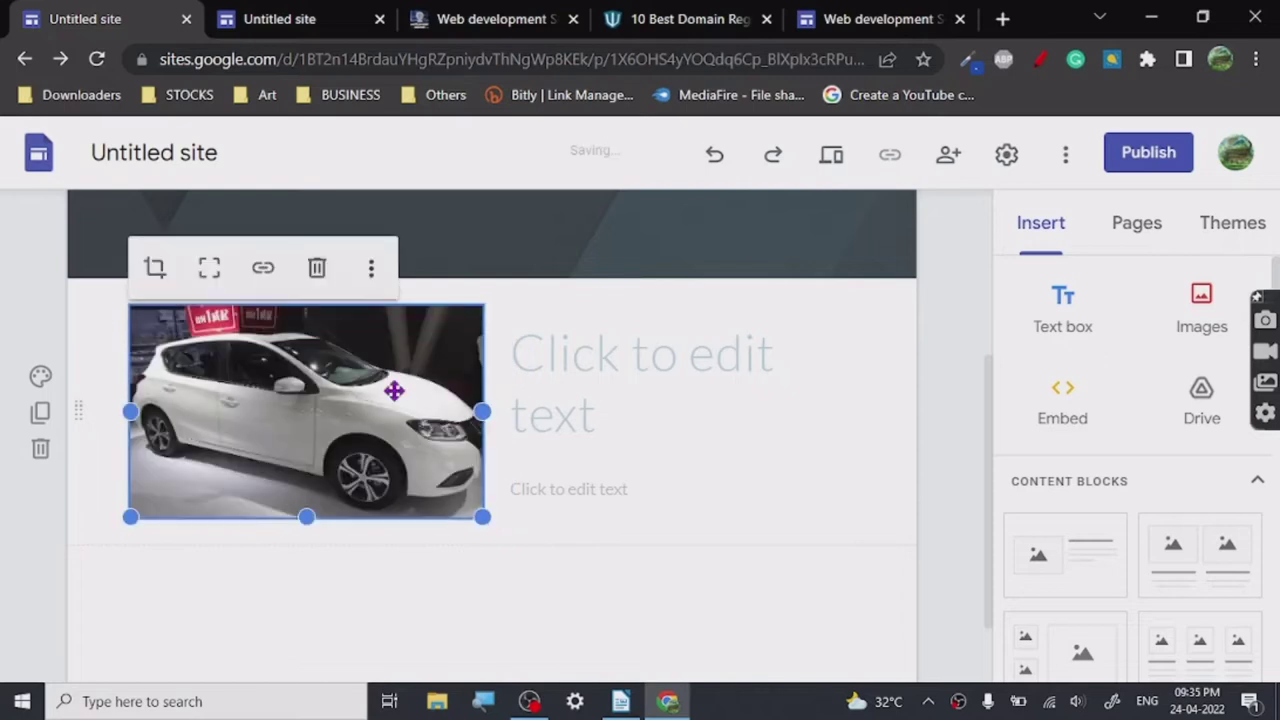
Step: Delete the car image and the whole block that holds it
left_click(317, 267)
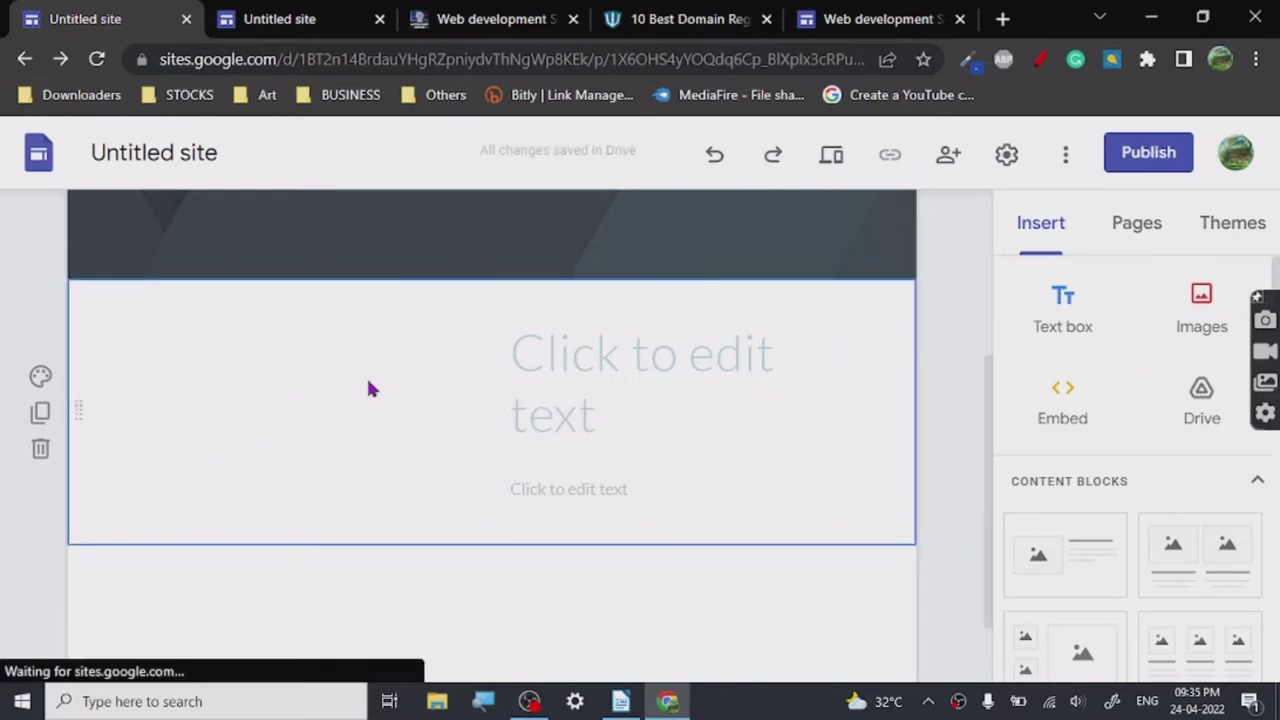
left_click(525, 446)
scroll(525, 446, "up", 3)
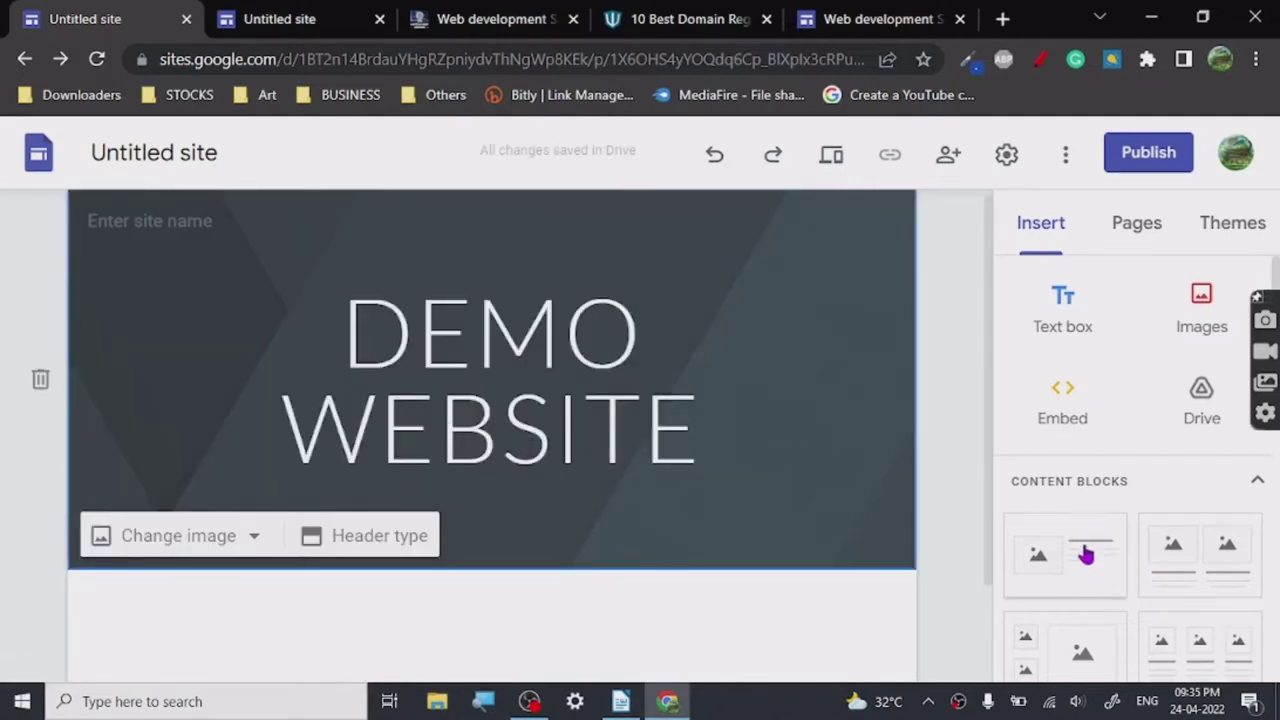
Step: Add the image-beside-text block under the header and the block with two captioned images below it
left_click_drag(1087, 555, 480, 494)
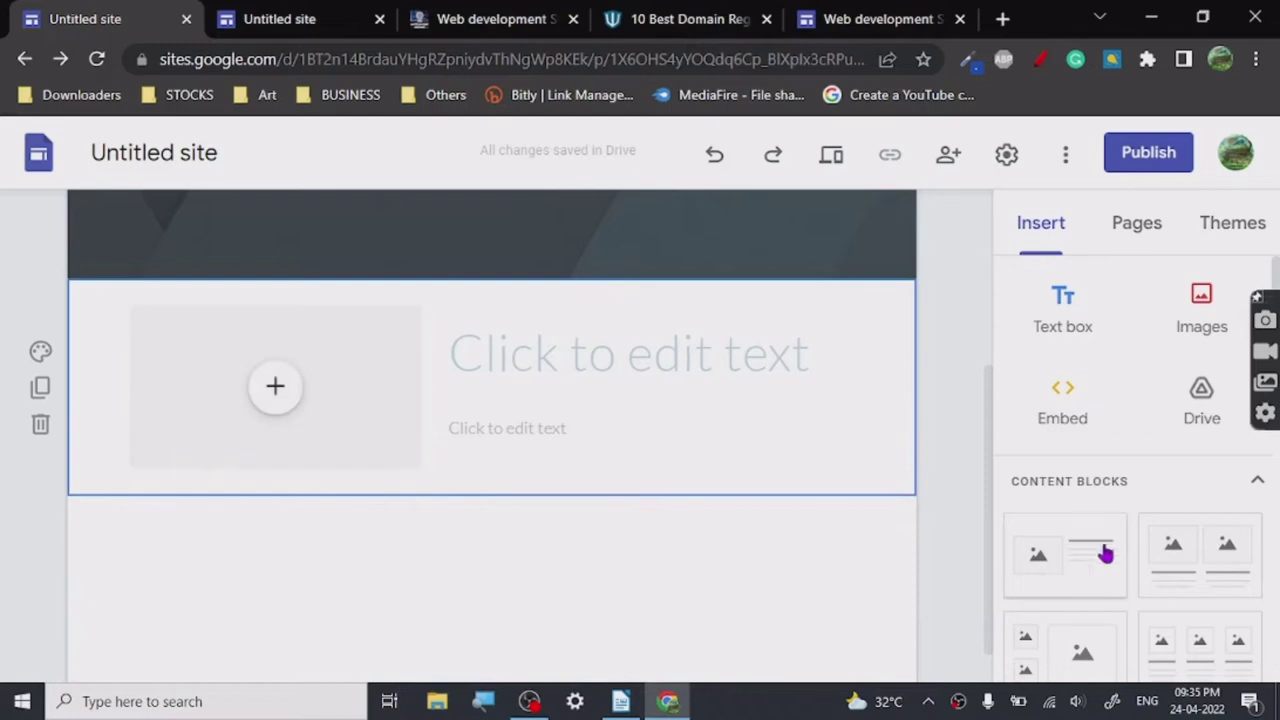
left_click(1162, 545)
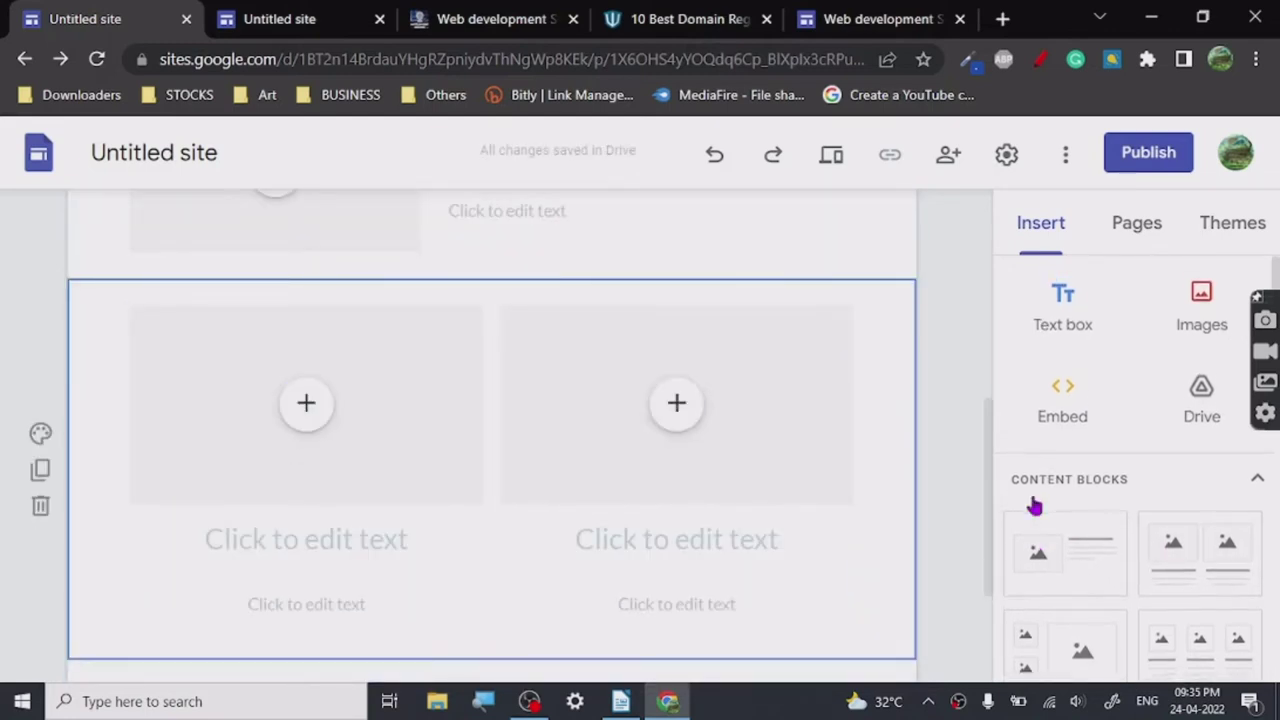
left_click(306, 403)
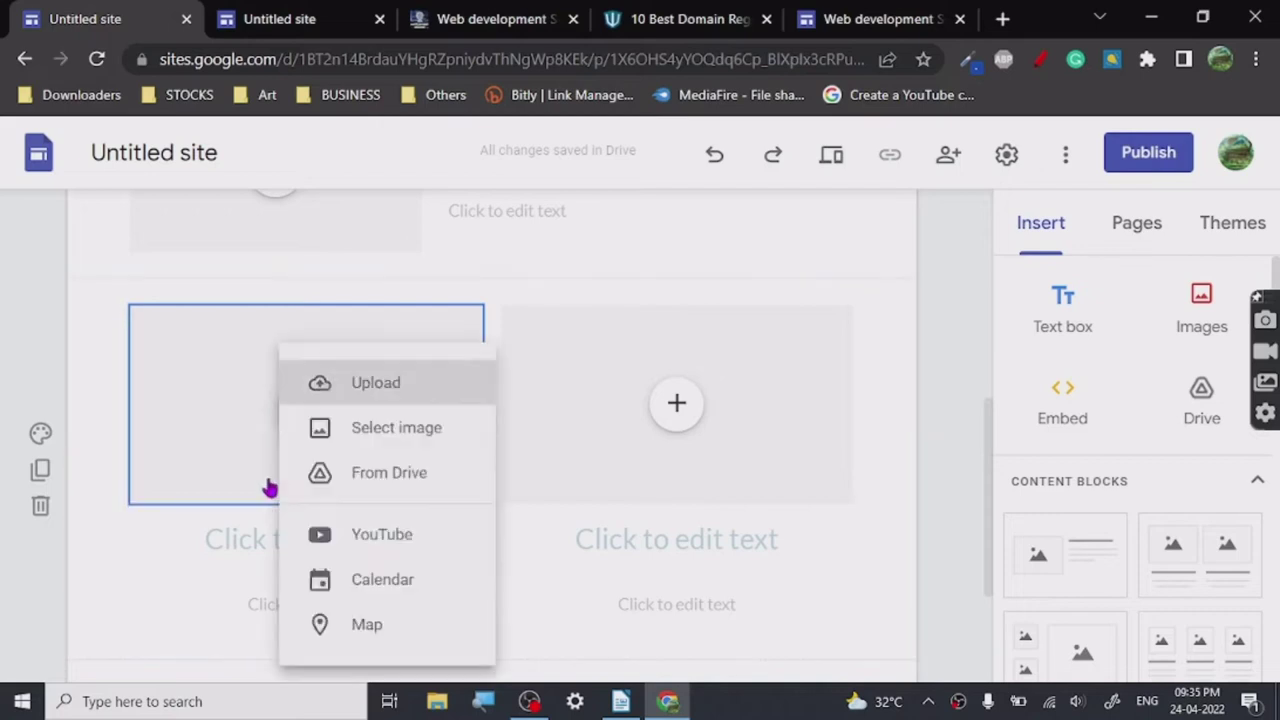
left_click(212, 555)
Step: Enter "text" as the heading under the first image placeholder of the two-image block
left_click(214, 554)
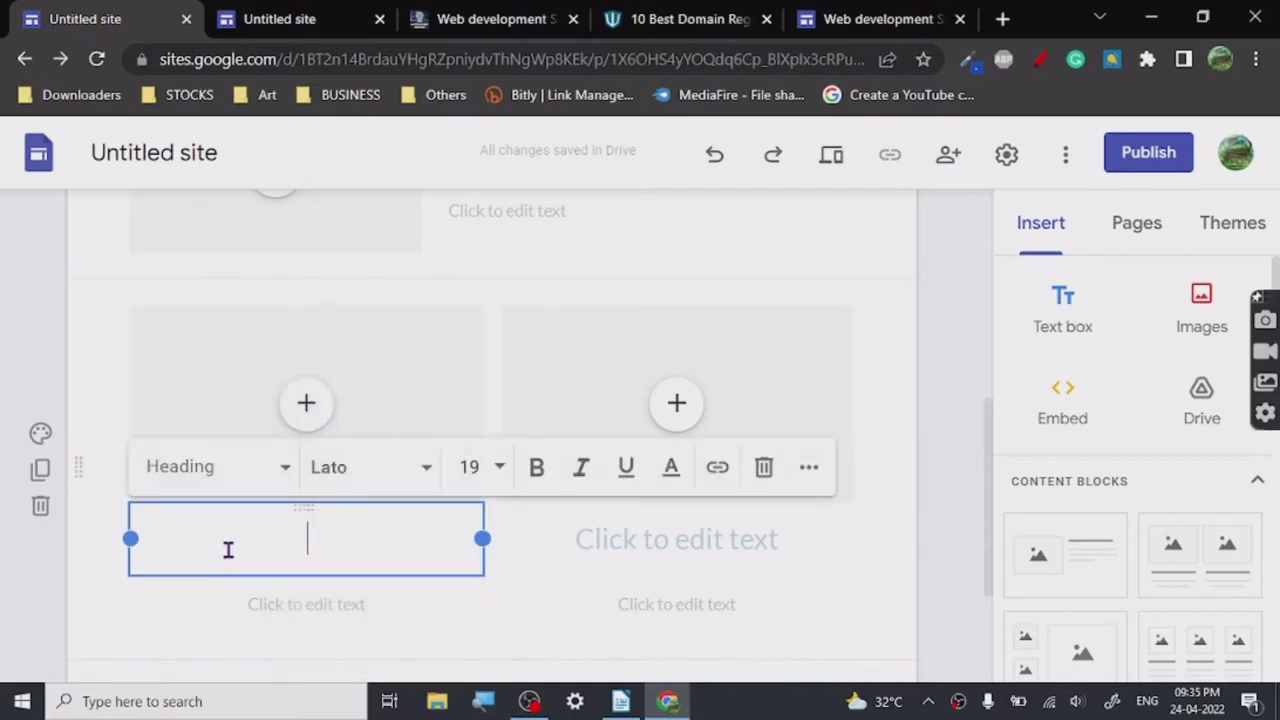
type("Dext")
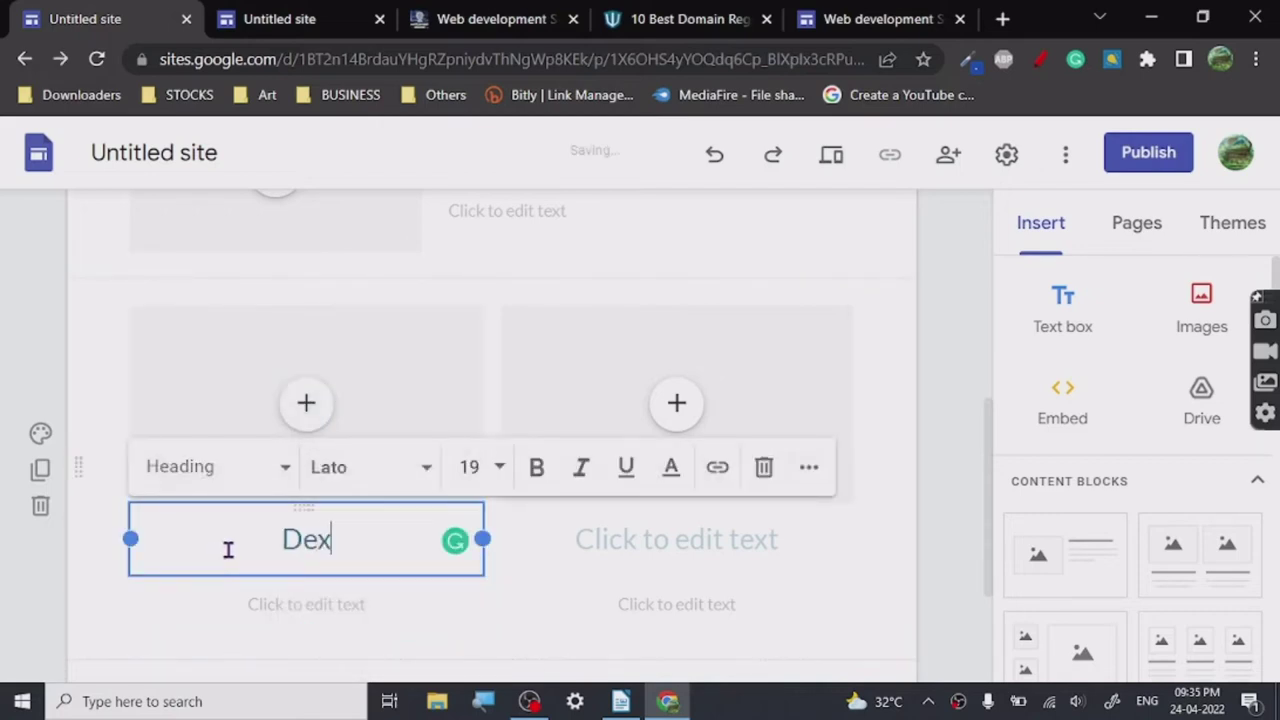
key("BackSpace")
key("BackSpace")
key("BackSpace")
key("BackSpace")
type("text")
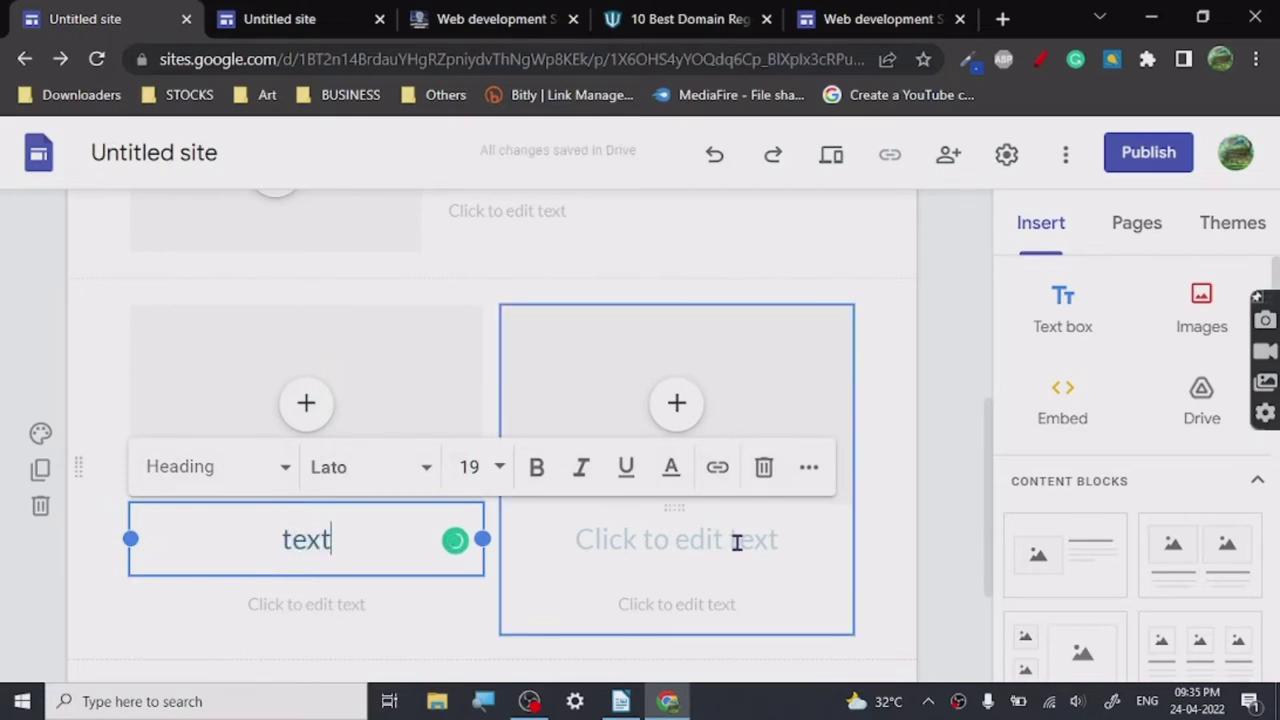
Step: Enter "sub text" as the normal text under the second image placeholder of the two-image block
left_click(736, 542)
left_click(655, 603)
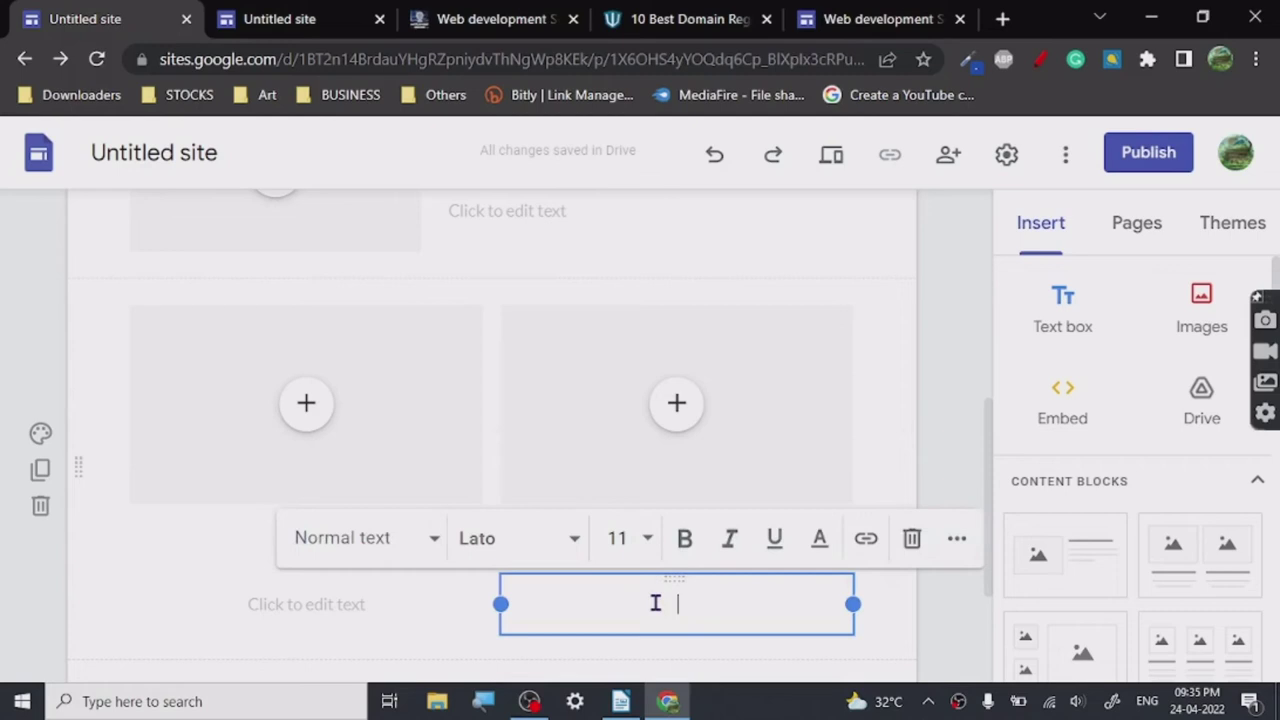
type("sub")
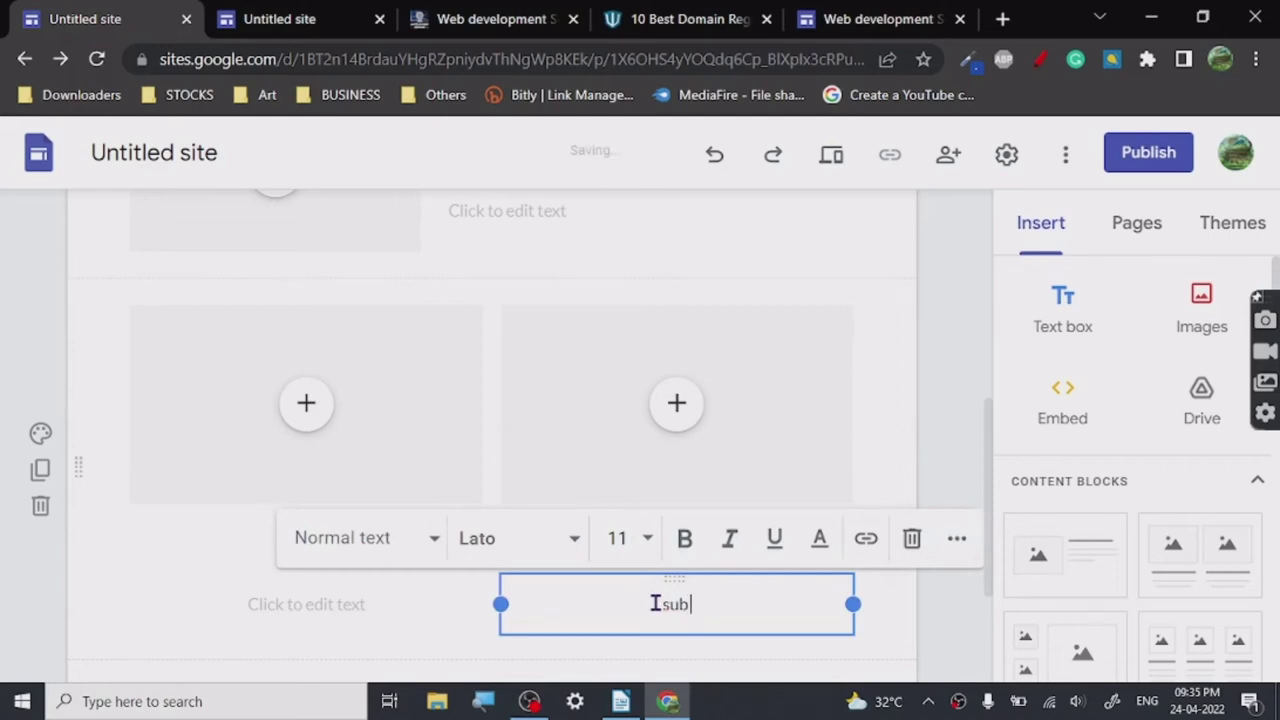
type(" text")
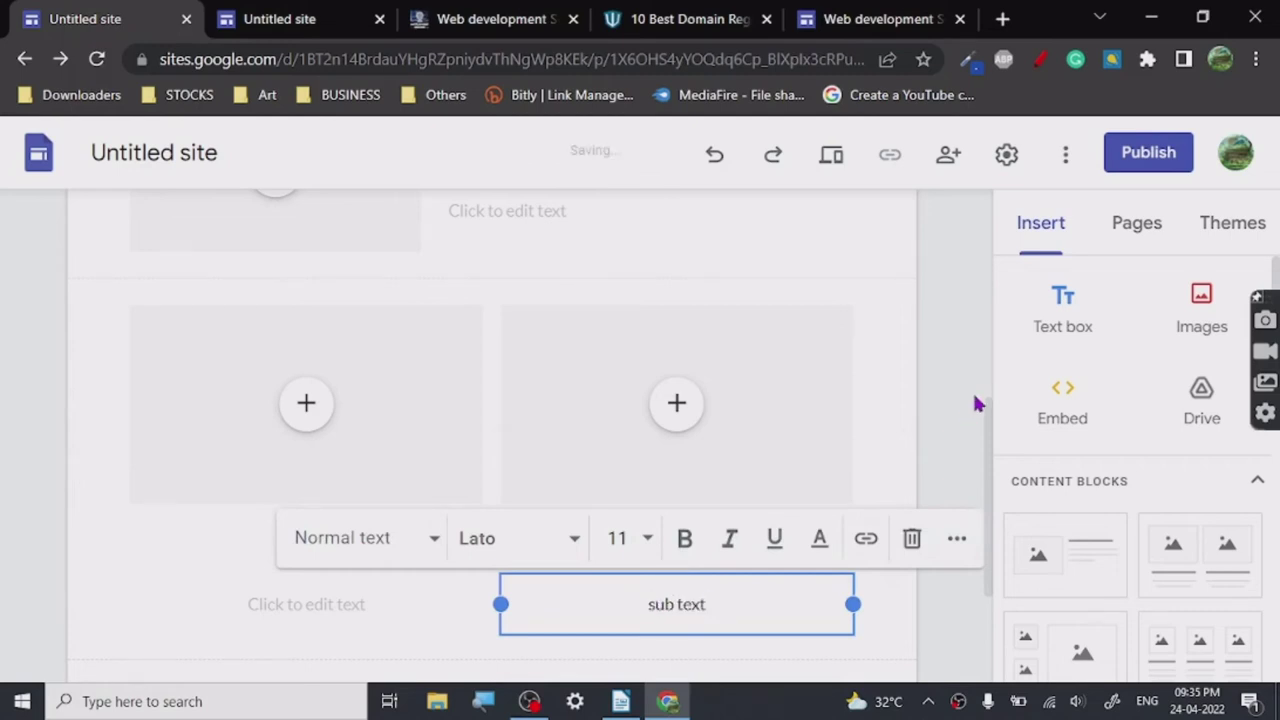
left_click(975, 403)
Step: Open the image selection for the DEMO WEBSITE header and search Google images for "Nature"
scroll(970, 404, "up", 5)
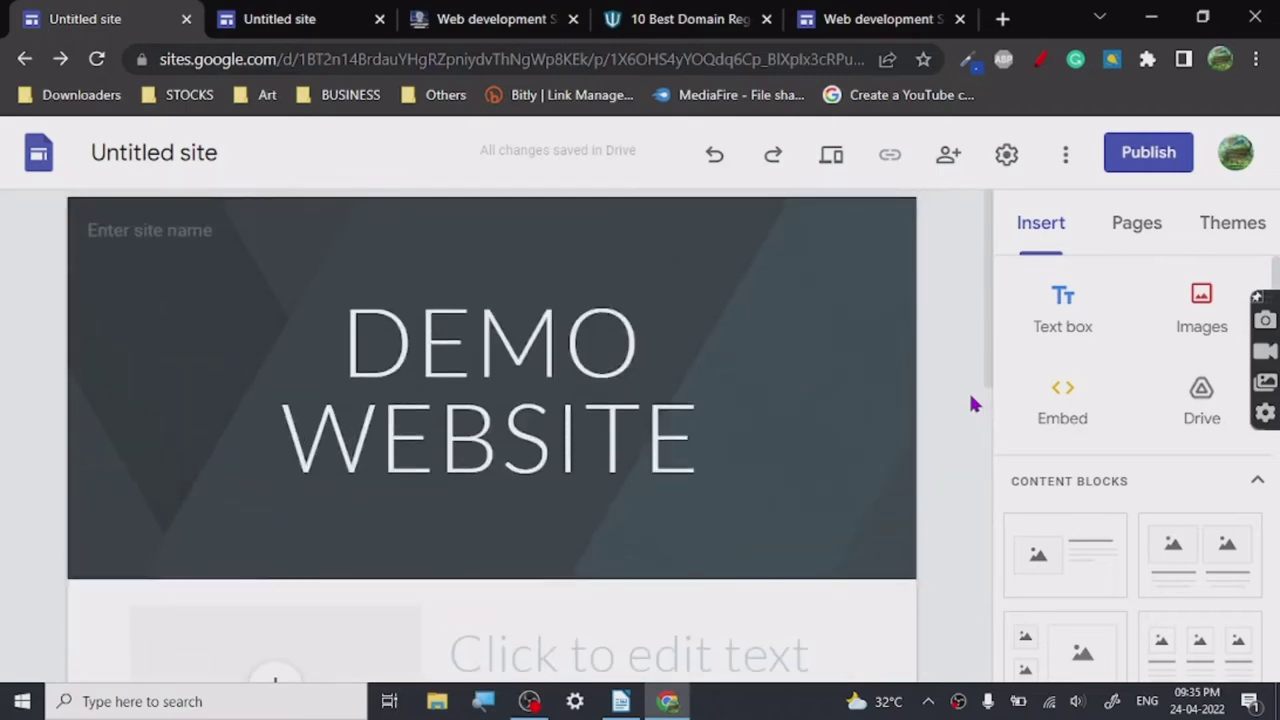
scroll(968, 390, "down", 5)
scroll(967, 388, "up", 5)
mouse_move(828, 310)
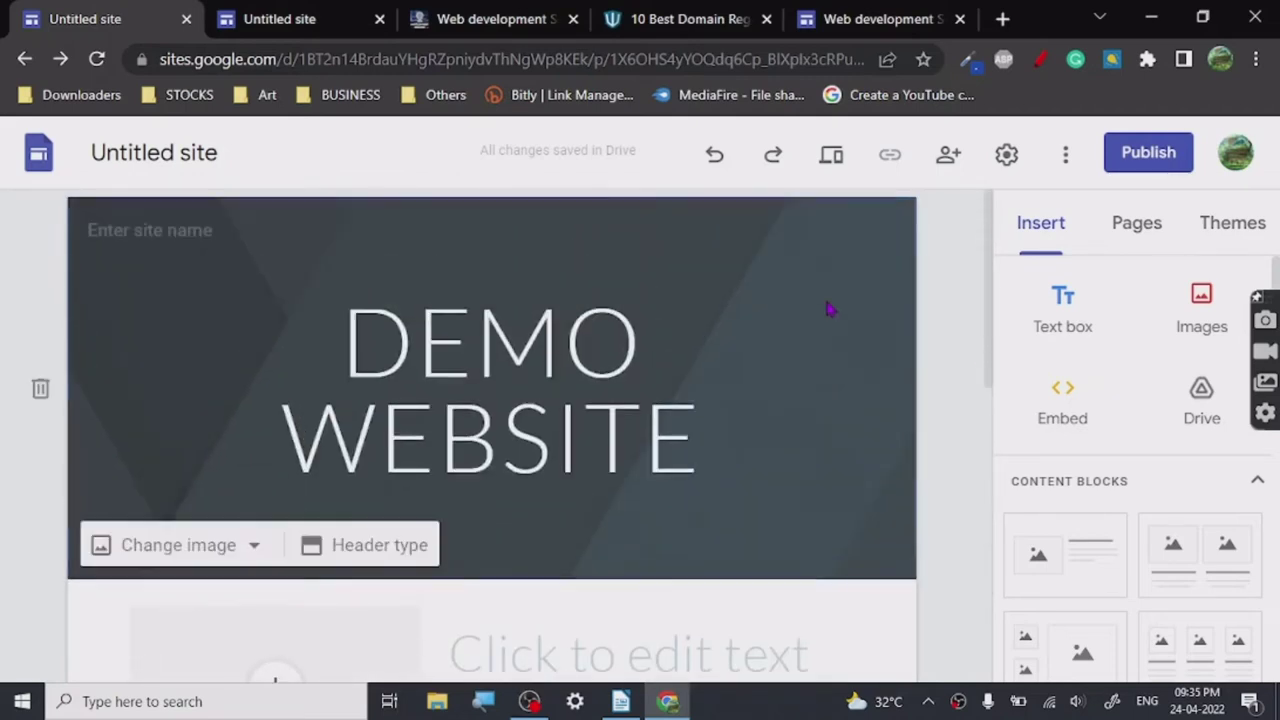
left_click(189, 549)
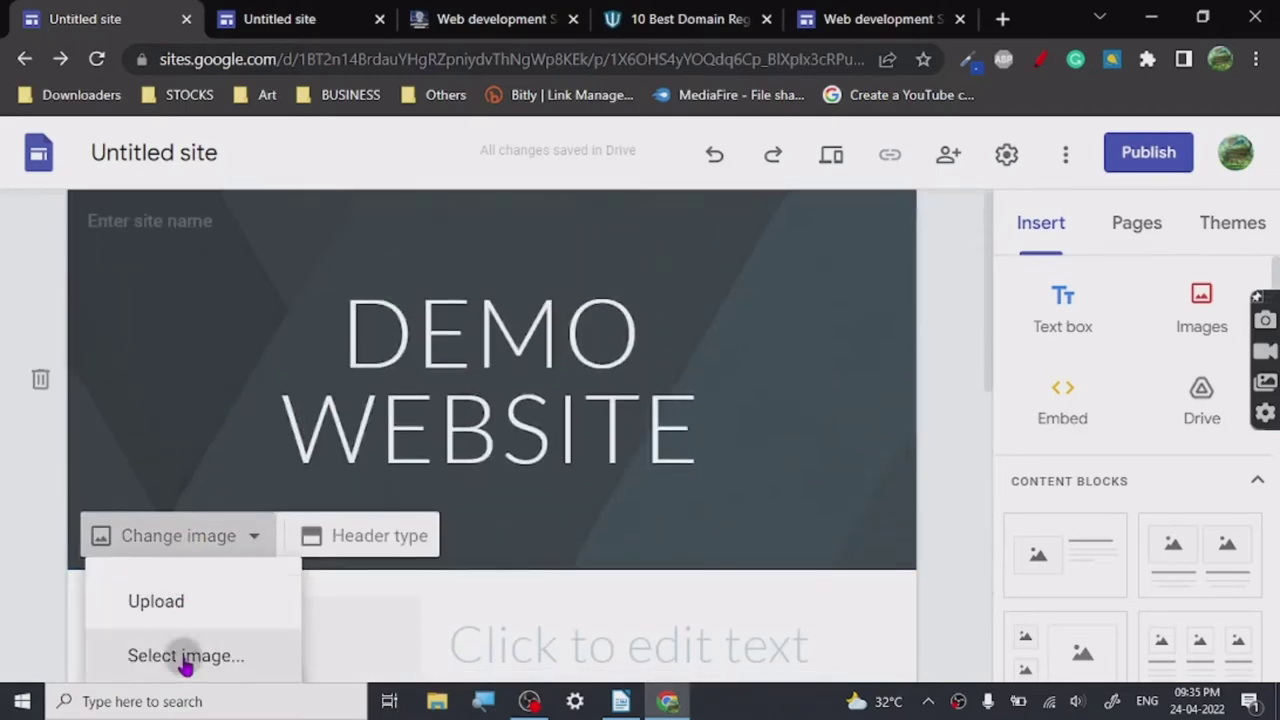
left_click(185, 658)
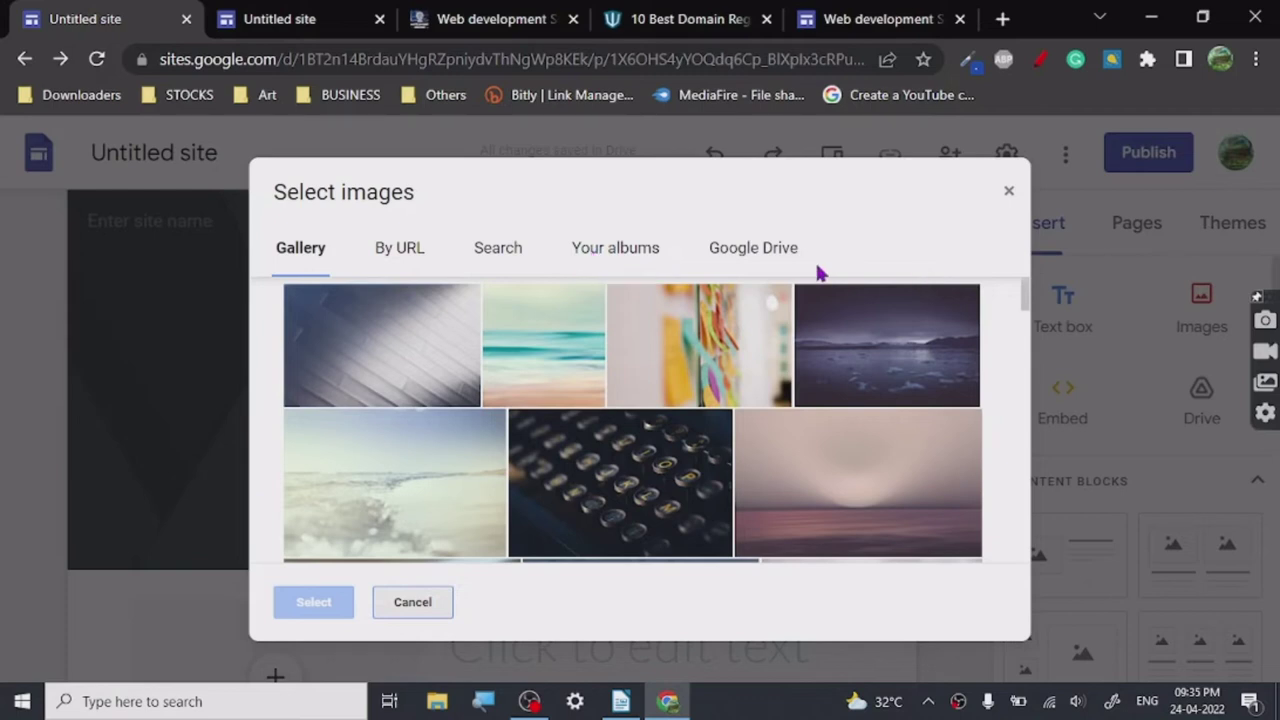
left_click(478, 262)
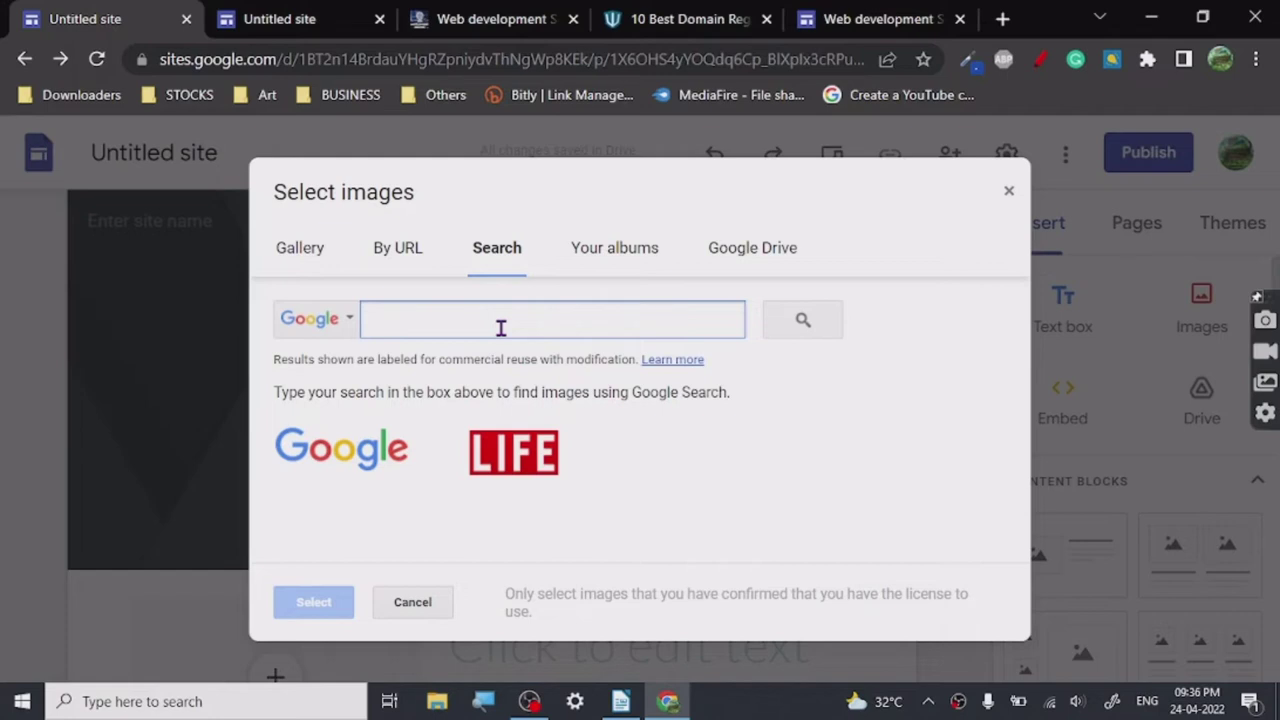
type("Nature")
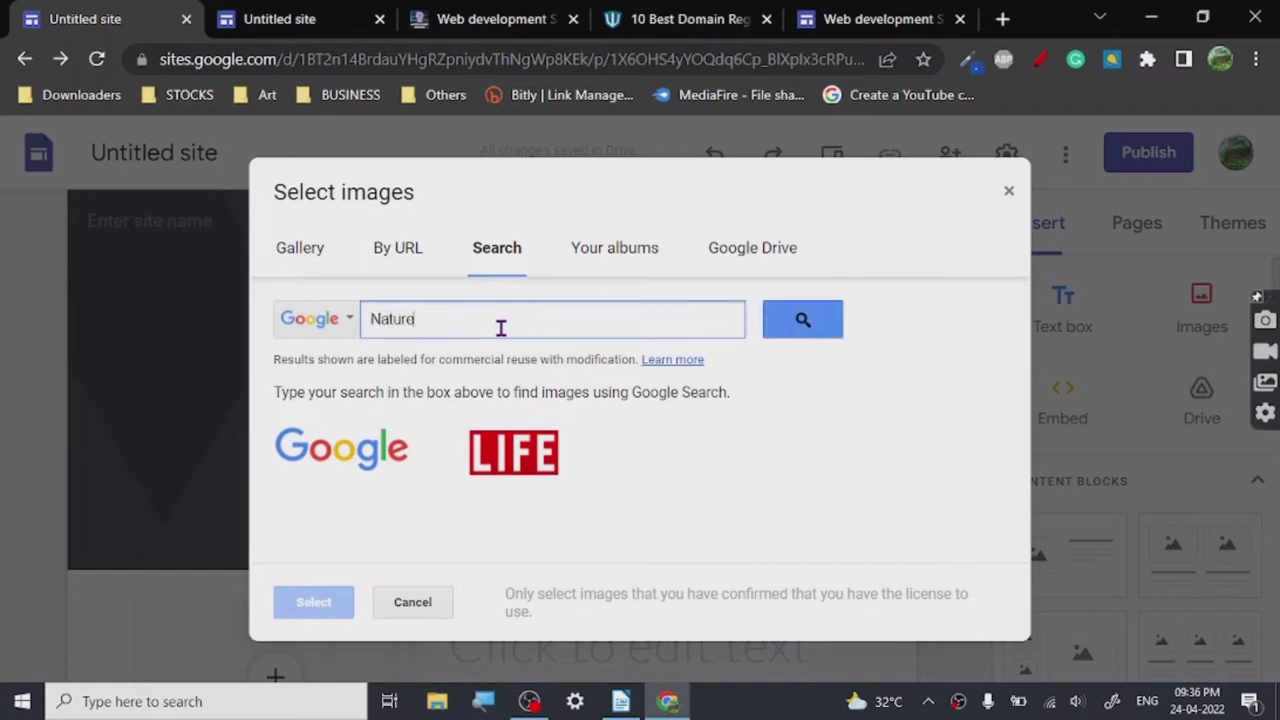
key("Return")
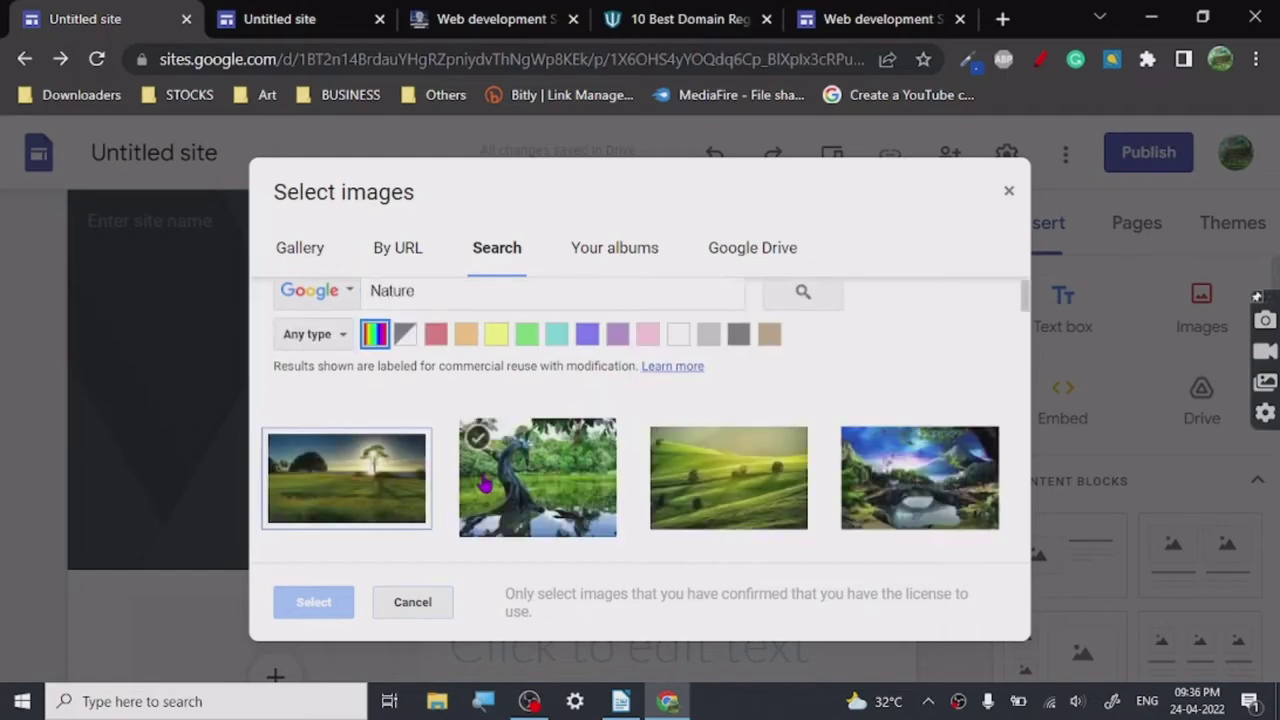
Step: Replace the header image search term with "trees" and run the search
double_click(438, 300)
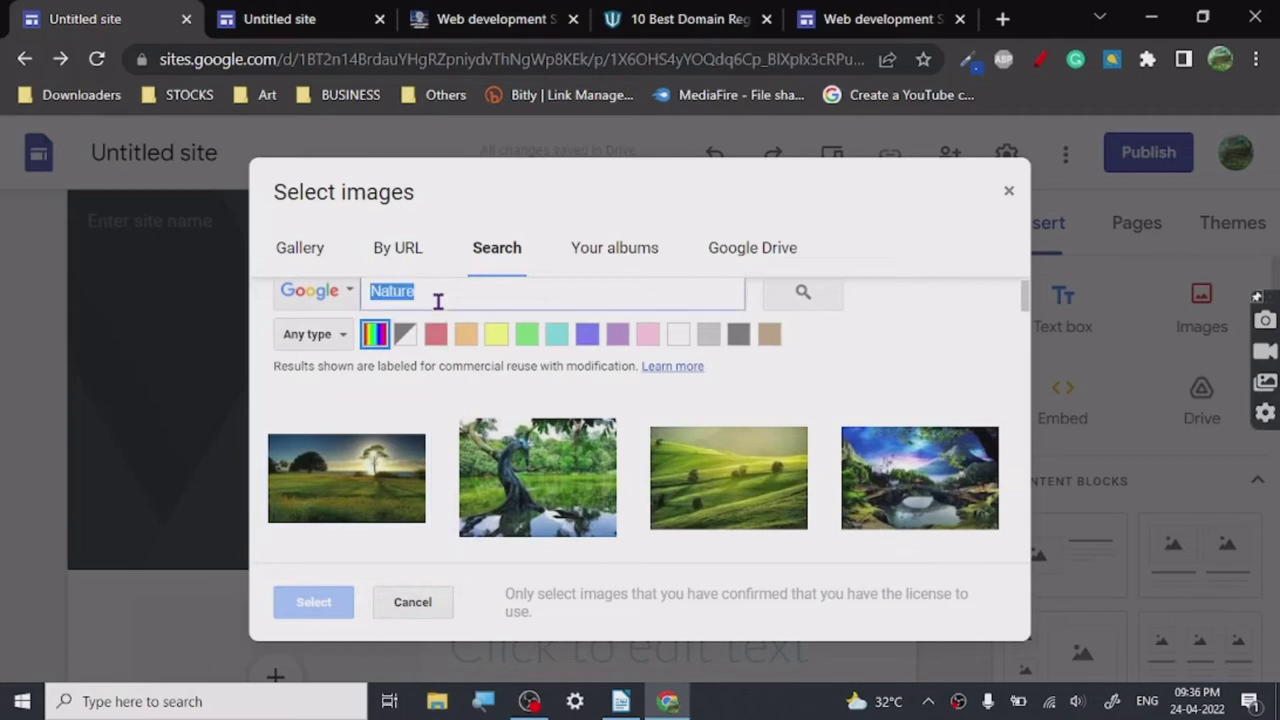
type("tr")
key("Return")
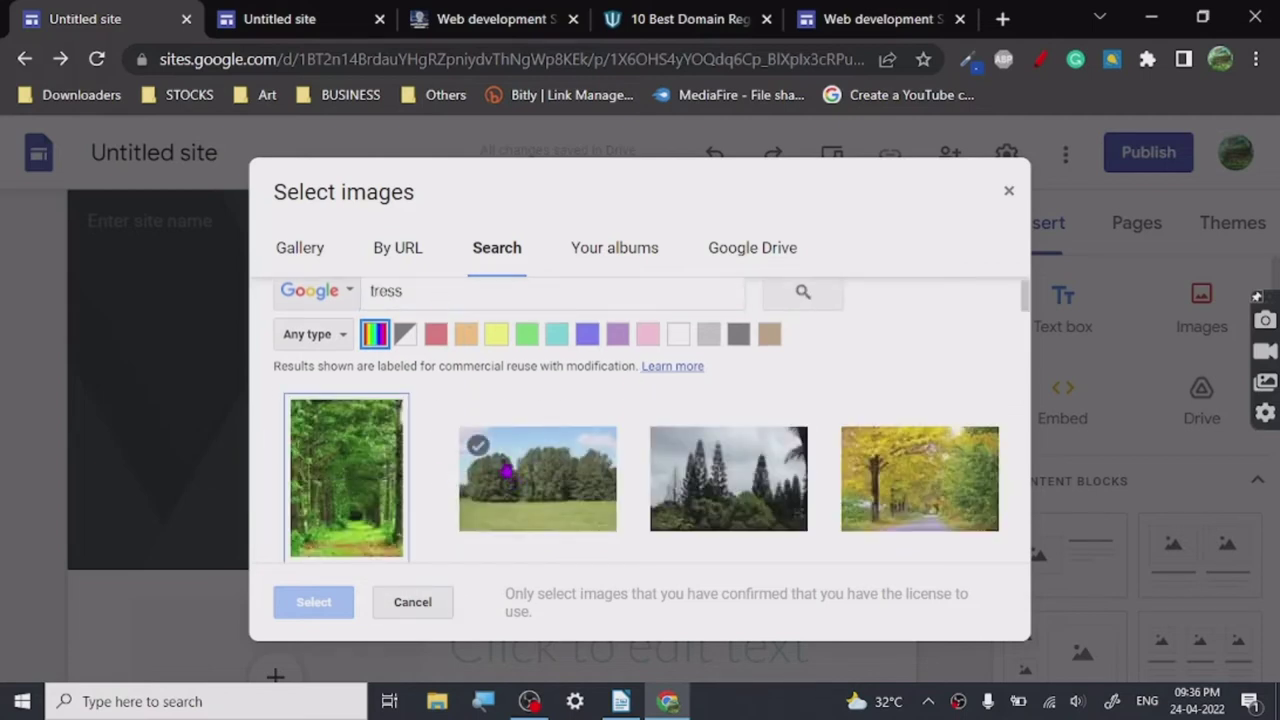
left_click(395, 292)
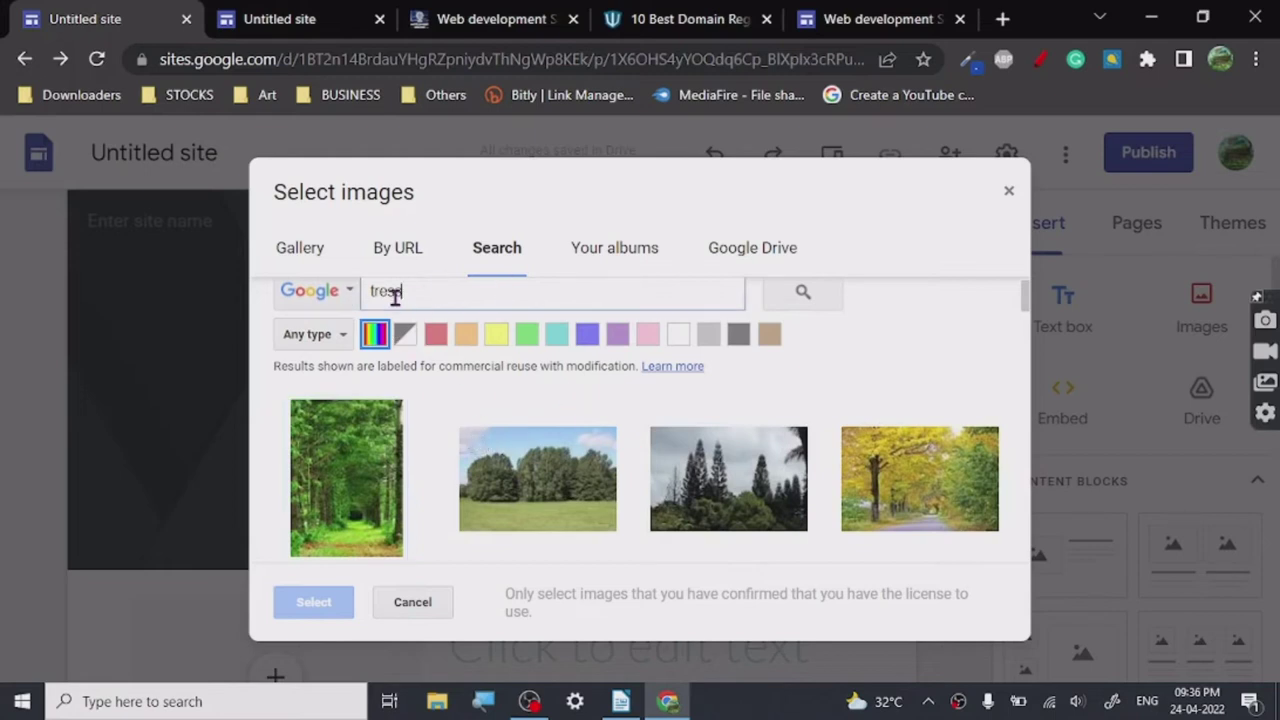
key("BackSpace")
key("BackSpace")
type("es")
key("Return")
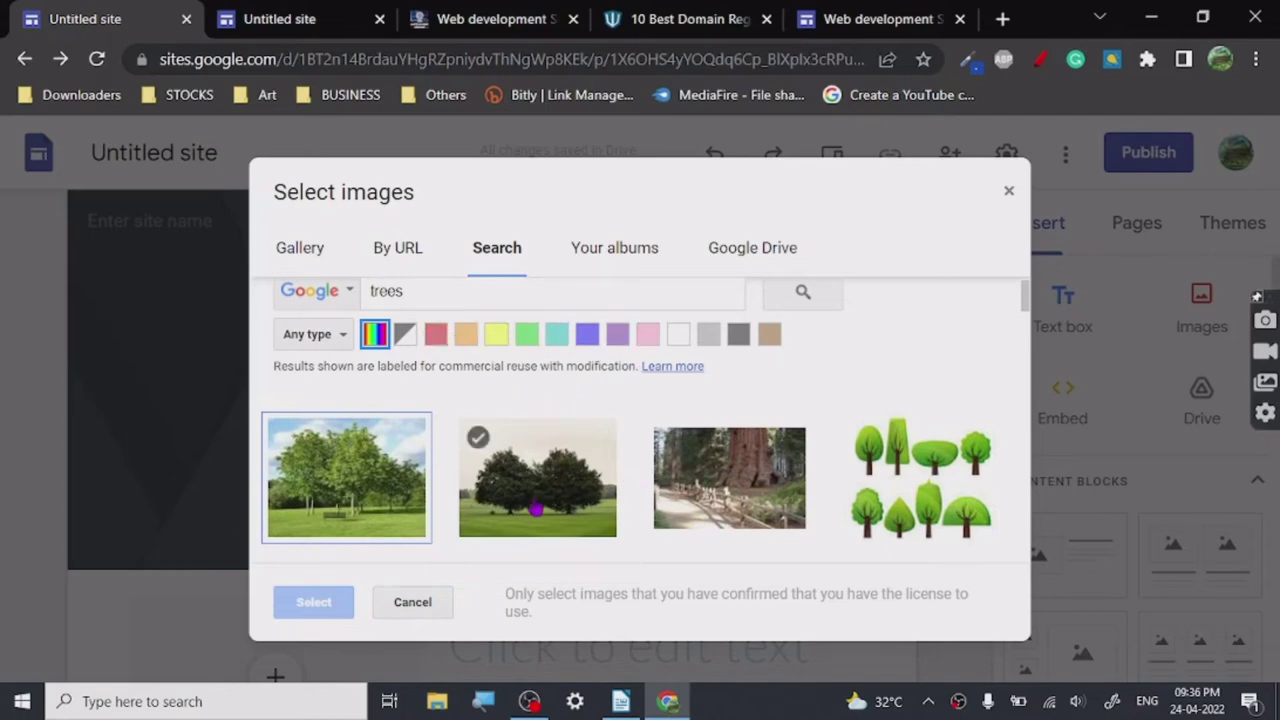
Step: Set the upward view of the forest canopy as the header image and turn off its readability adjustment
scroll(560, 470, "down", 2)
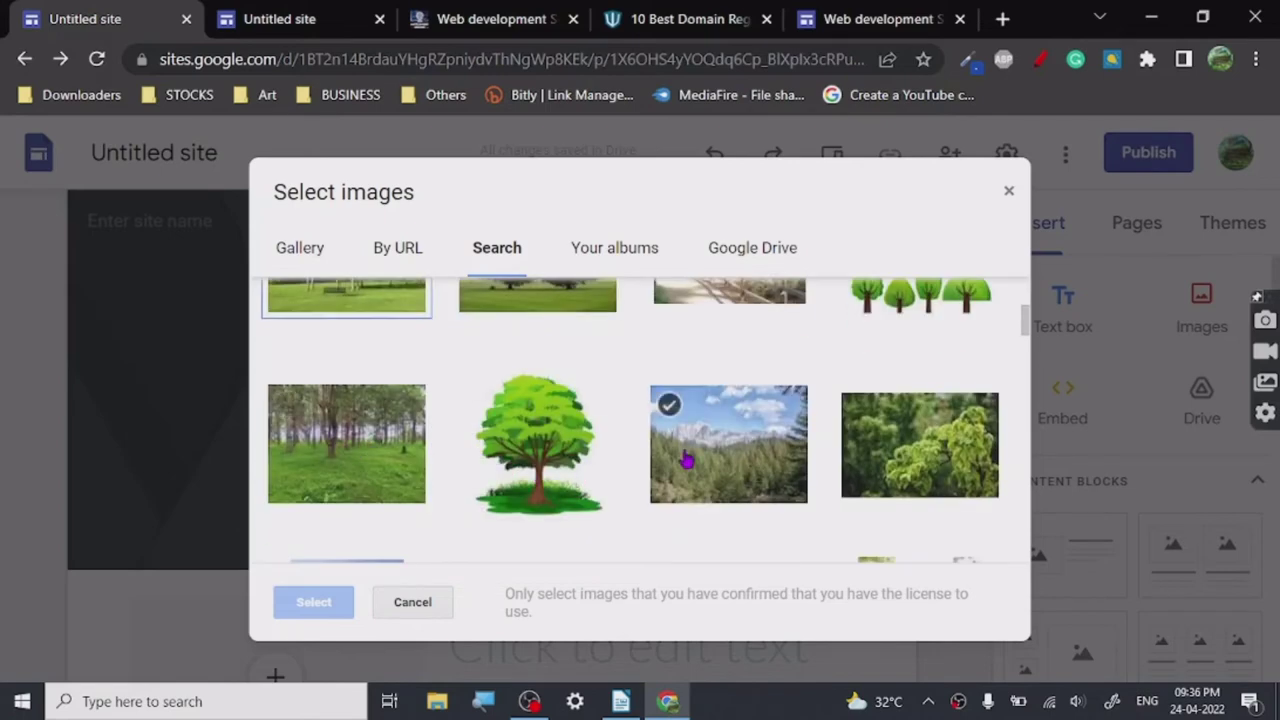
scroll(655, 440, "down", 3)
scroll(507, 318, "up", 2)
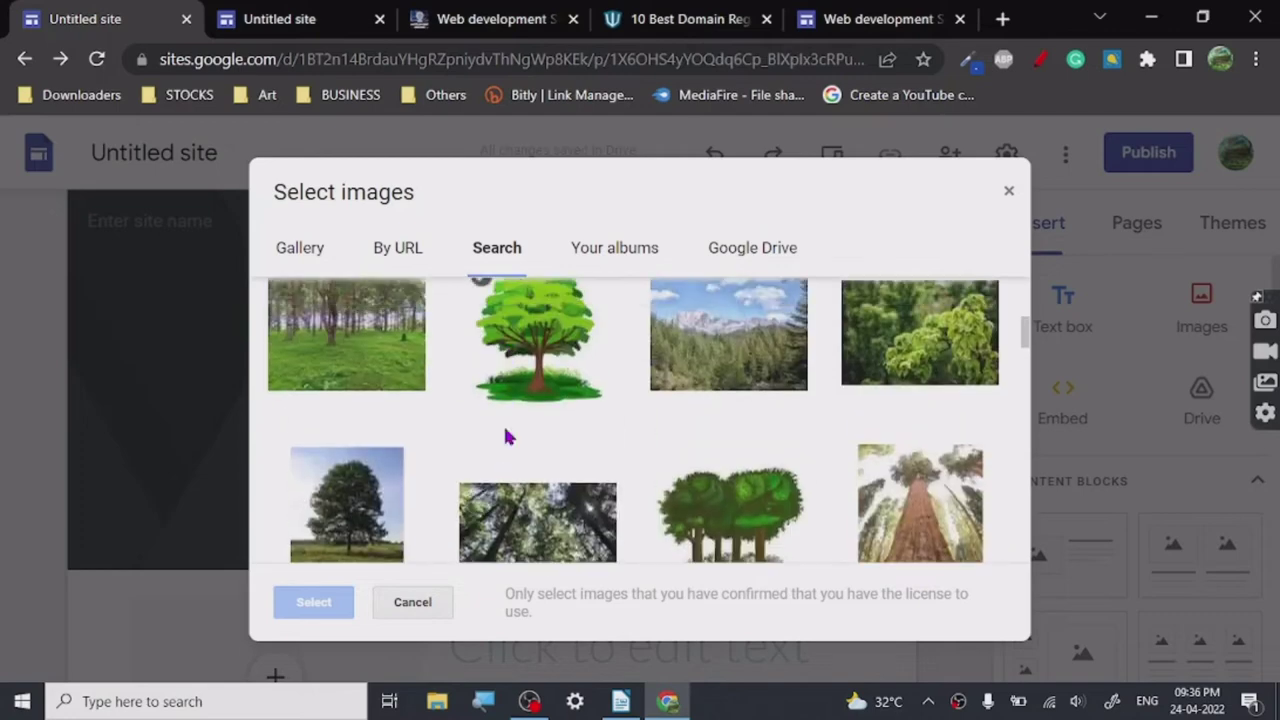
left_click(522, 506)
left_click(314, 602)
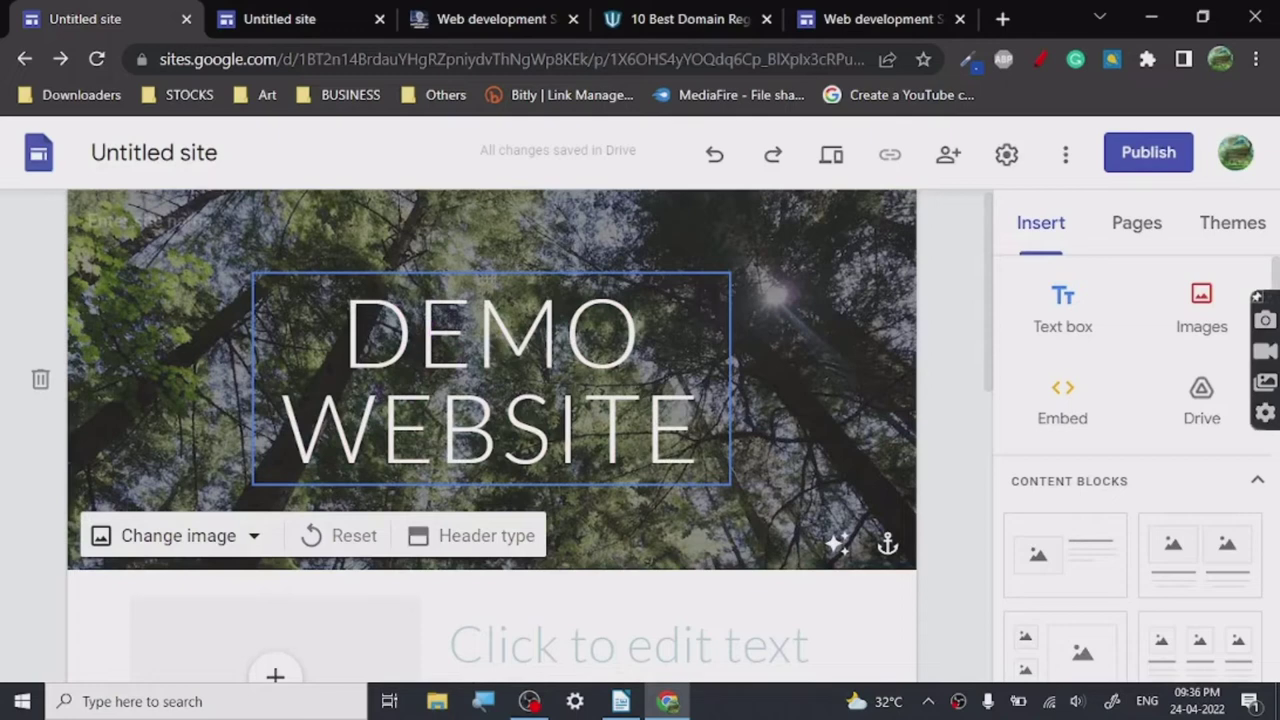
left_click(842, 541)
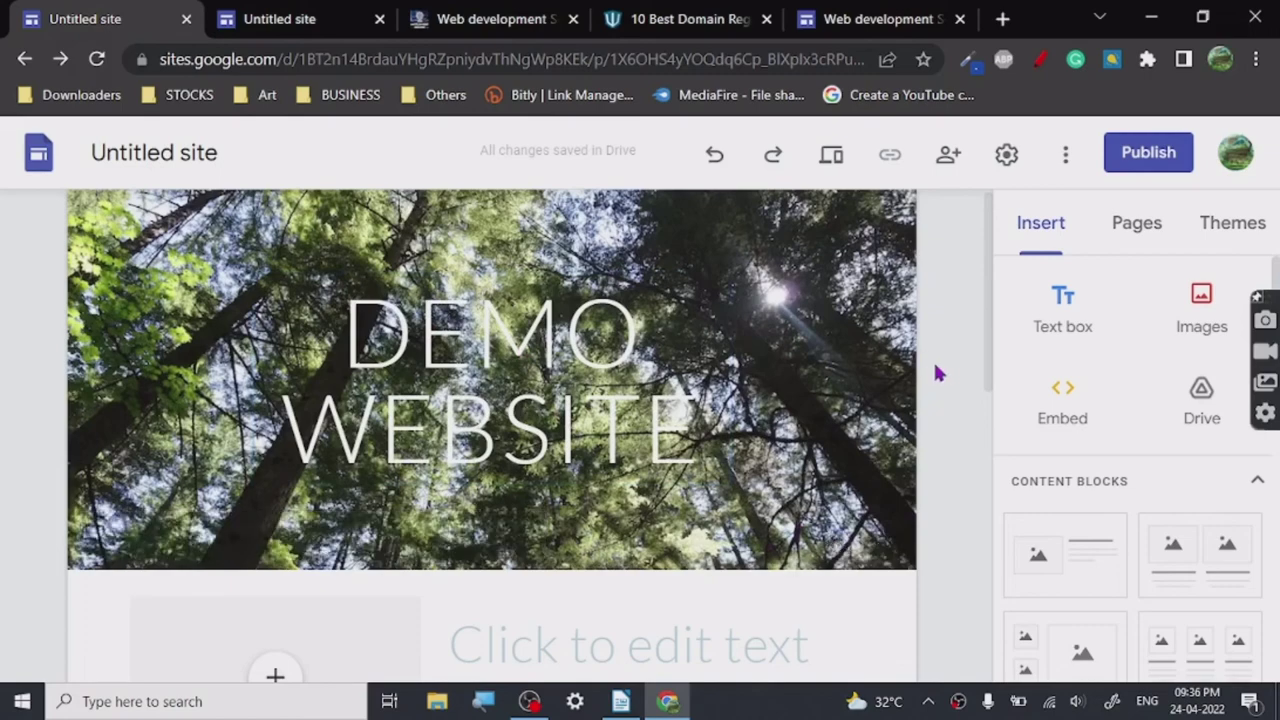
Step: Review the demo page's blocks, and examine the example site gyannation.com and its full custom web address
scroll(940, 373, "down", 3)
scroll(897, 474, "down", 4)
scroll(897, 474, "up", 4)
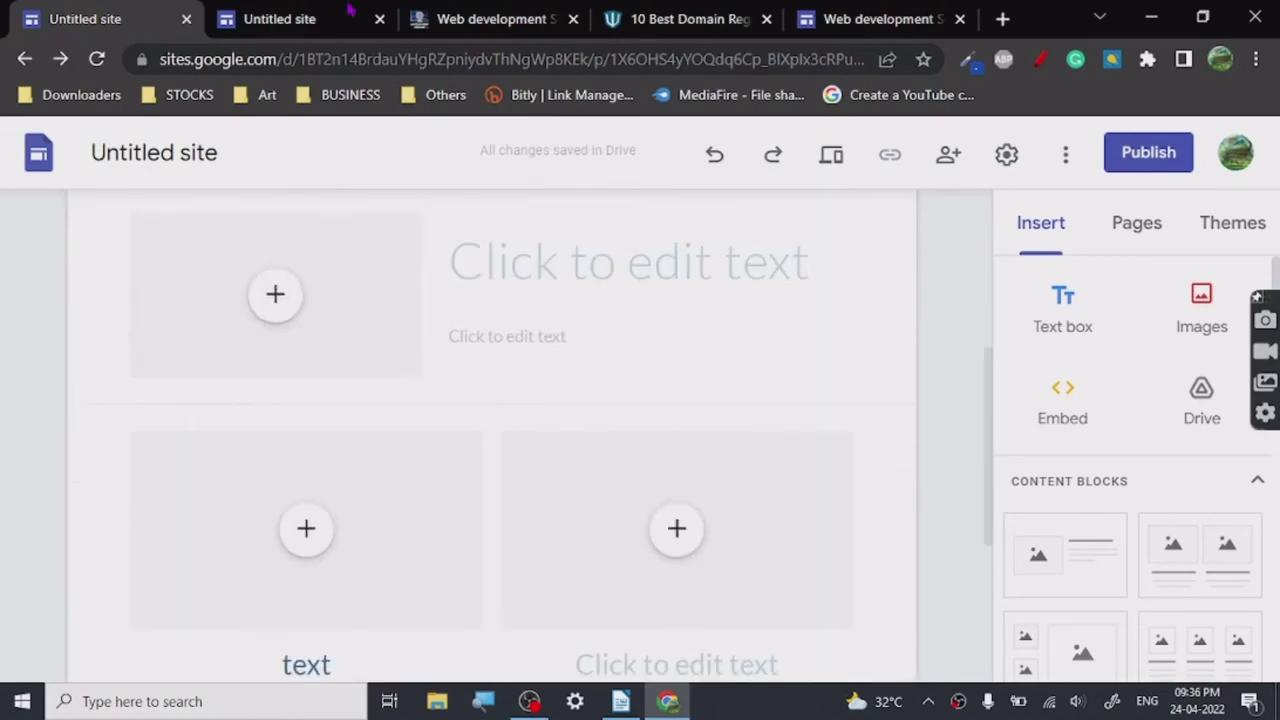
left_click(462, 14)
scroll(432, 268, "down", 8)
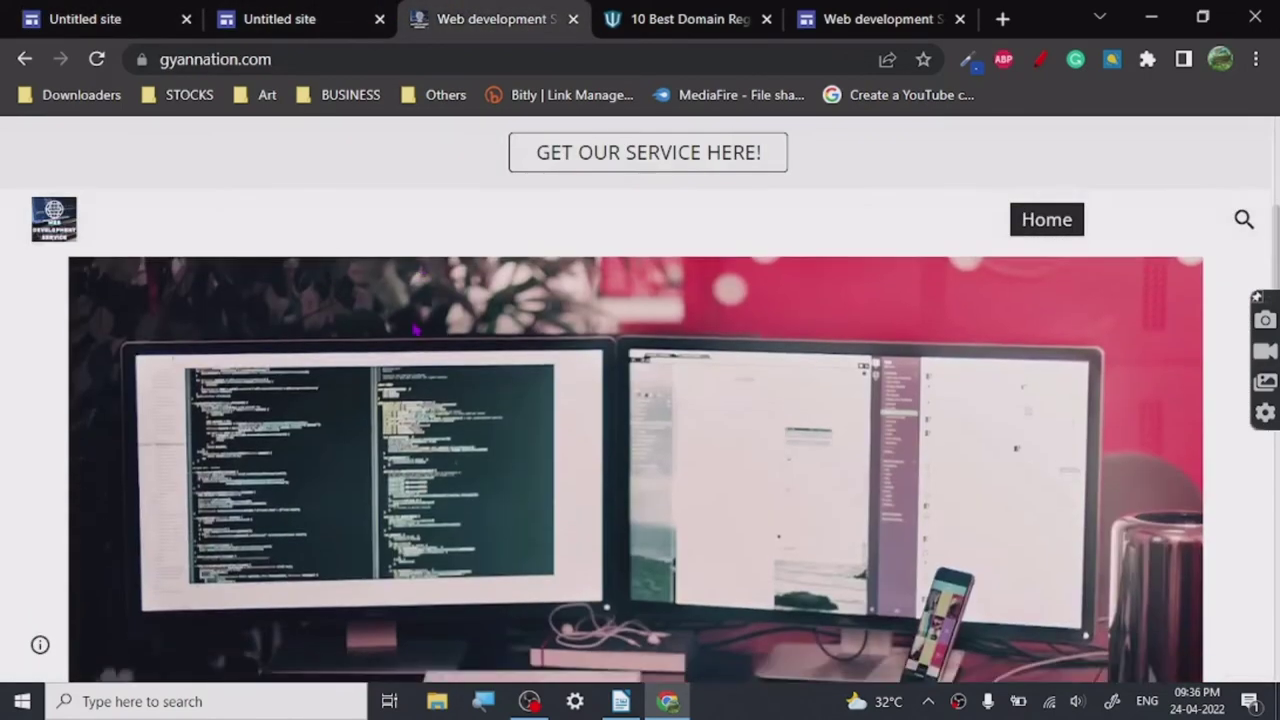
left_click(273, 59)
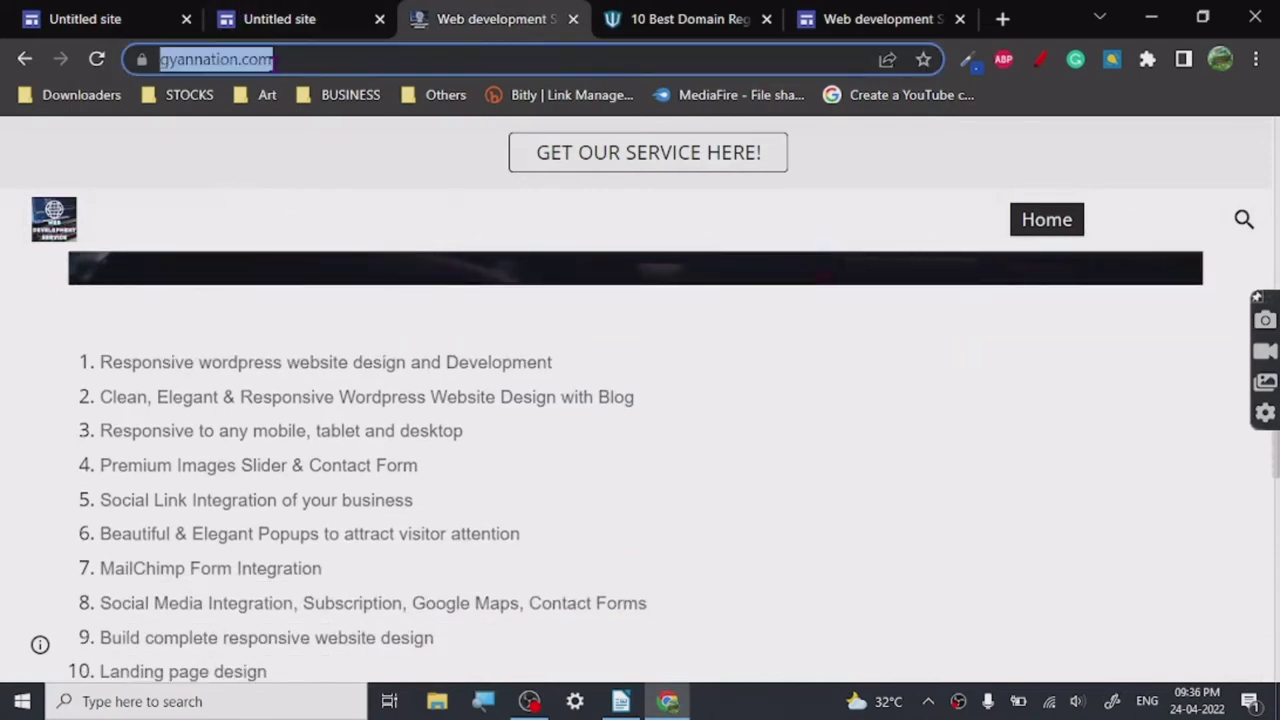
key("End")
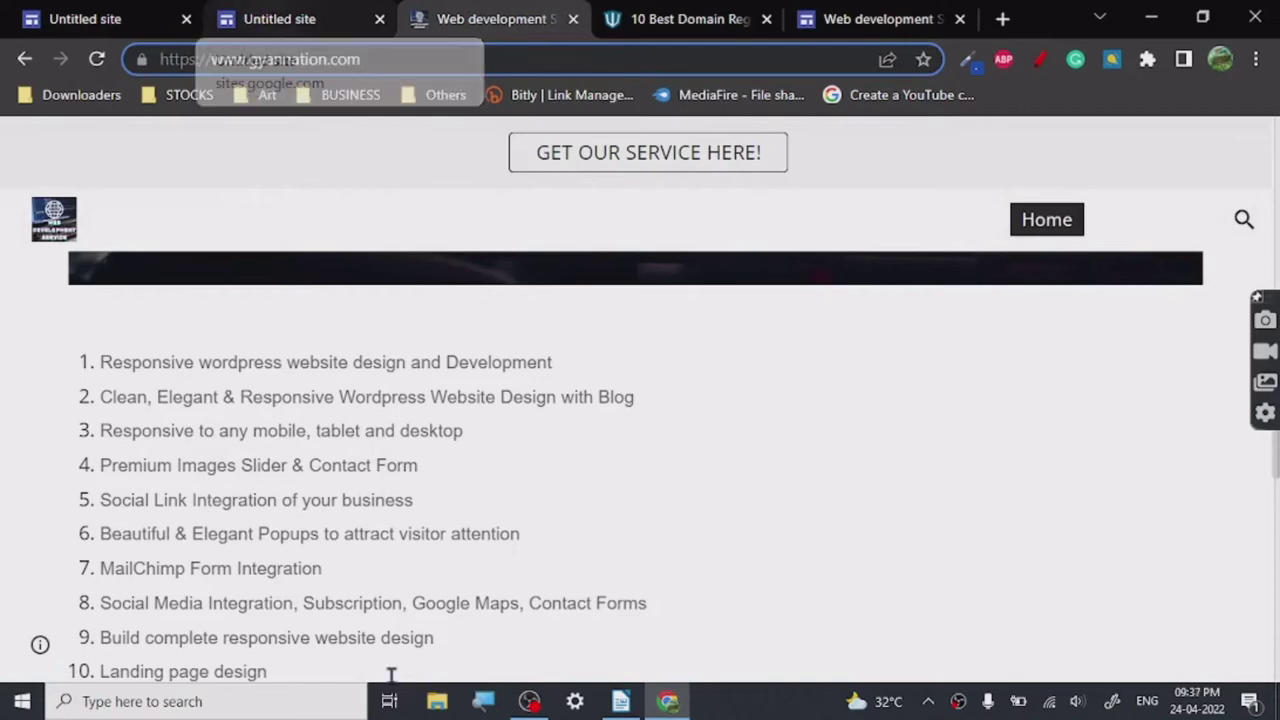
scroll(400, 558, "up", 8)
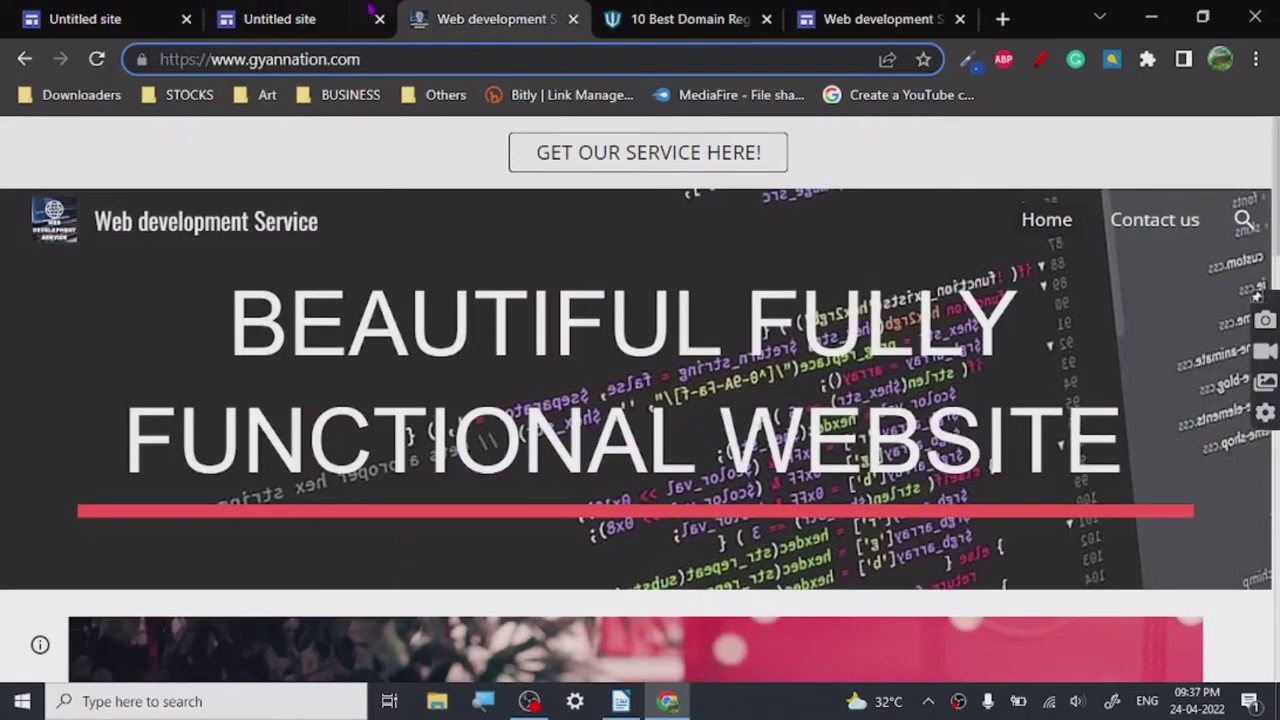
Step: Return to the demo site's editor and start the custom domain setup with the option to buy a domain
left_click(290, 18)
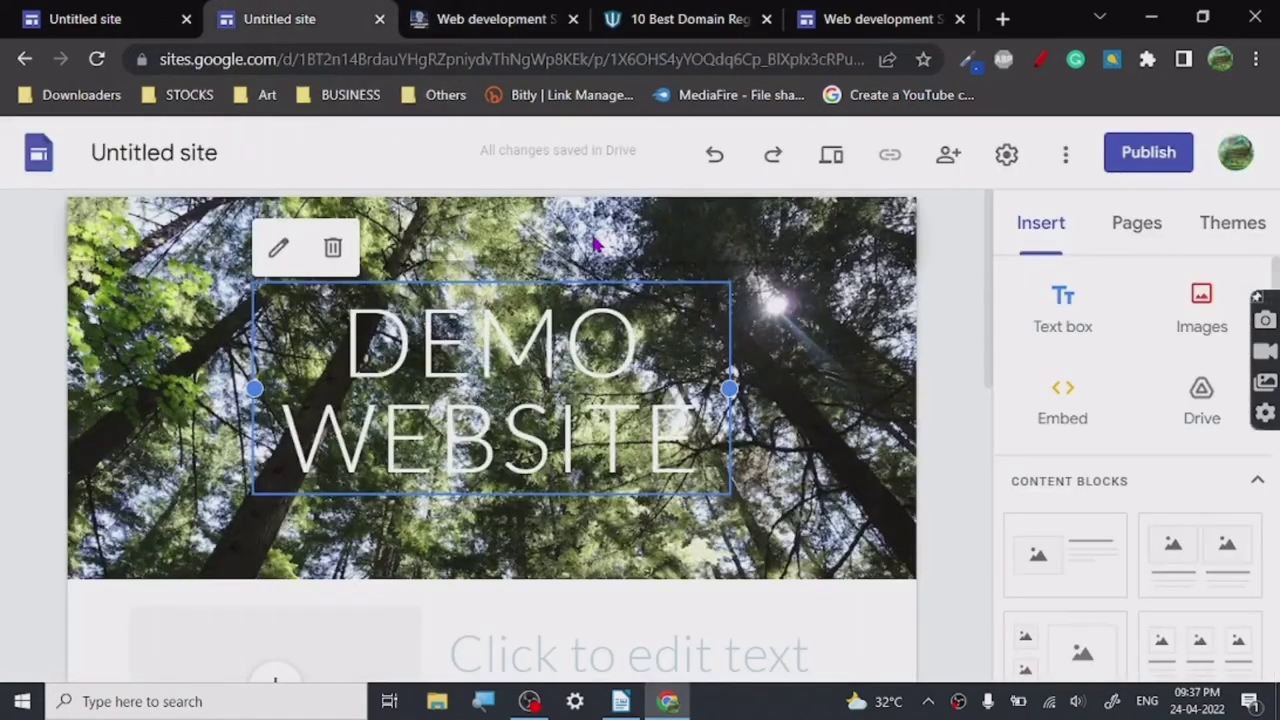
left_click(1001, 157)
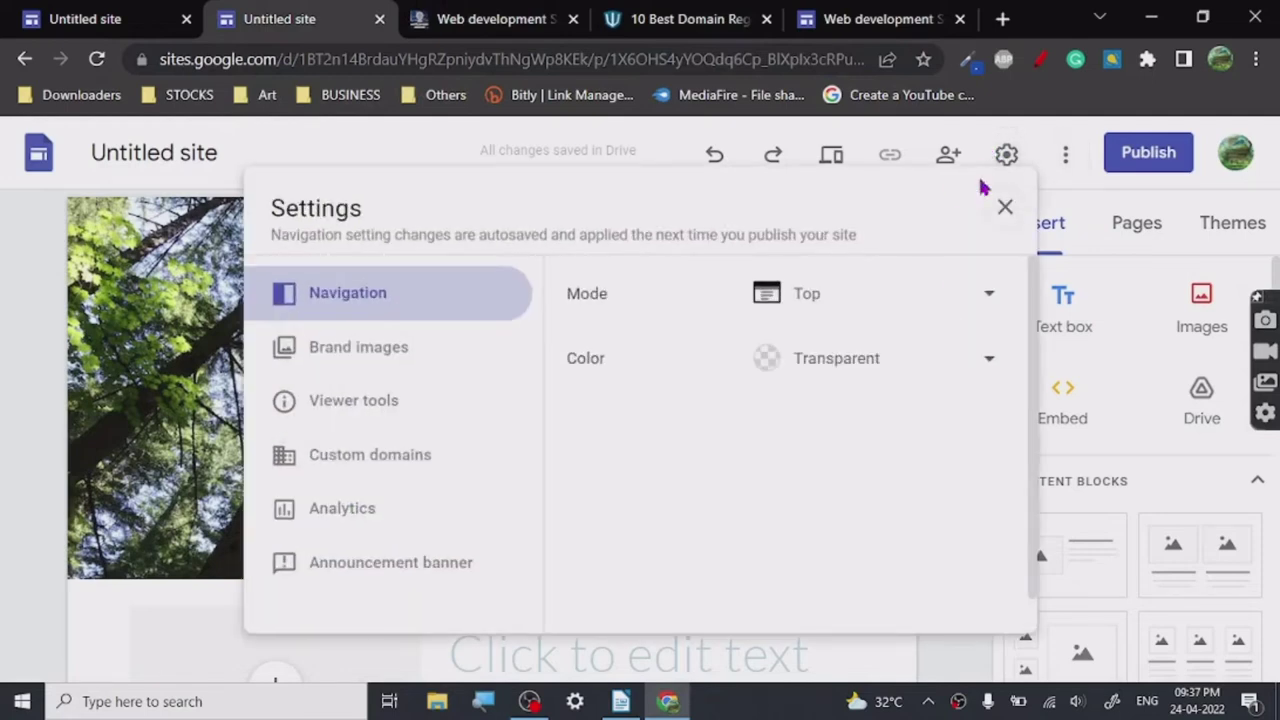
left_click(392, 455)
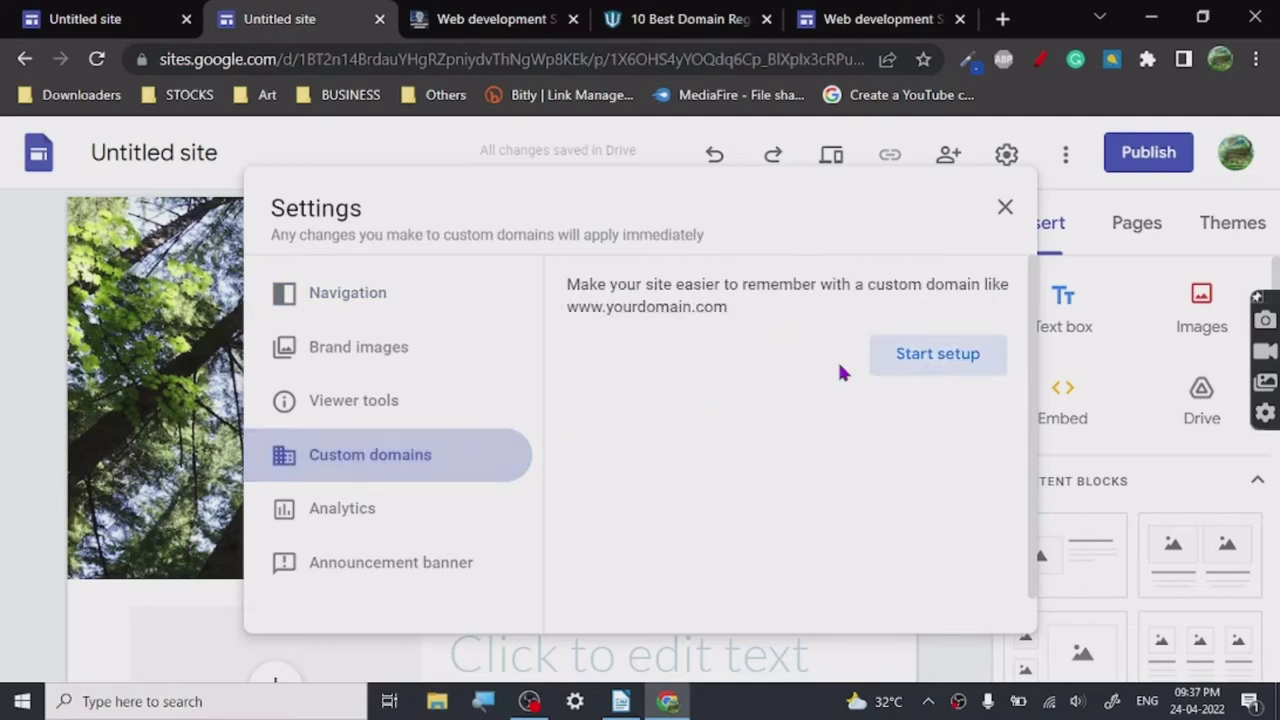
key("Escape")
left_click(488, 300)
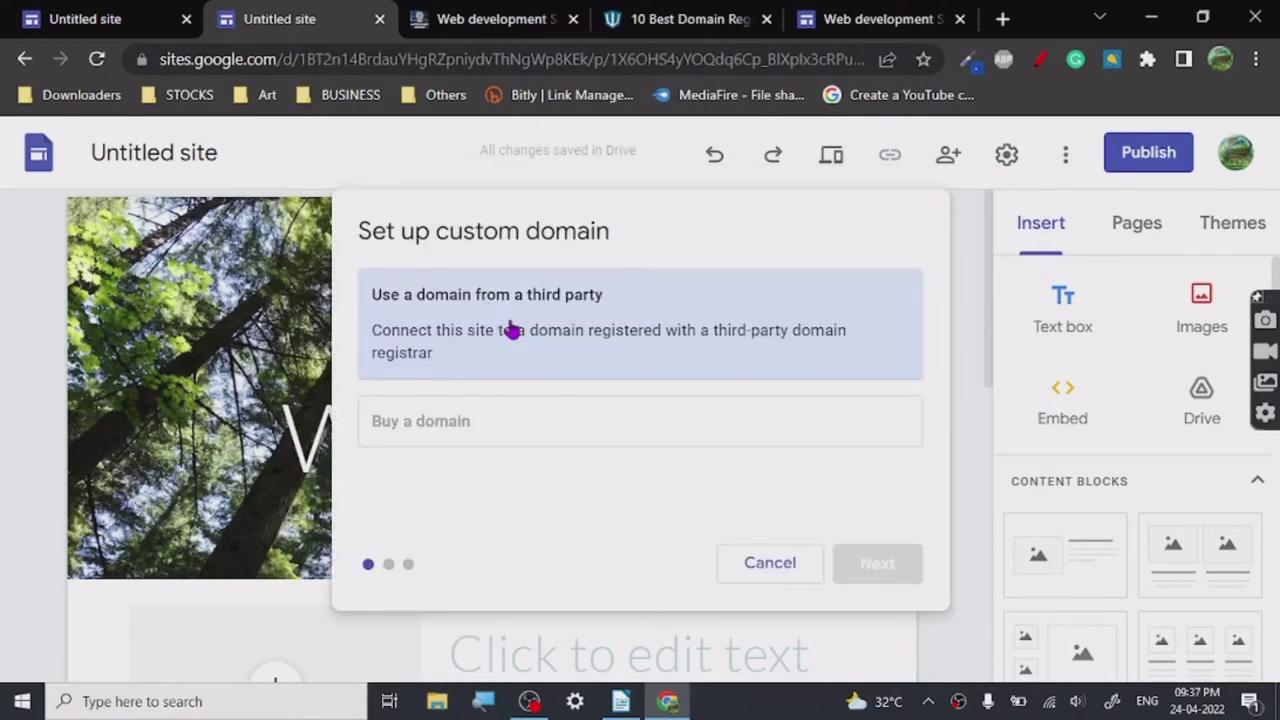
left_click(500, 440)
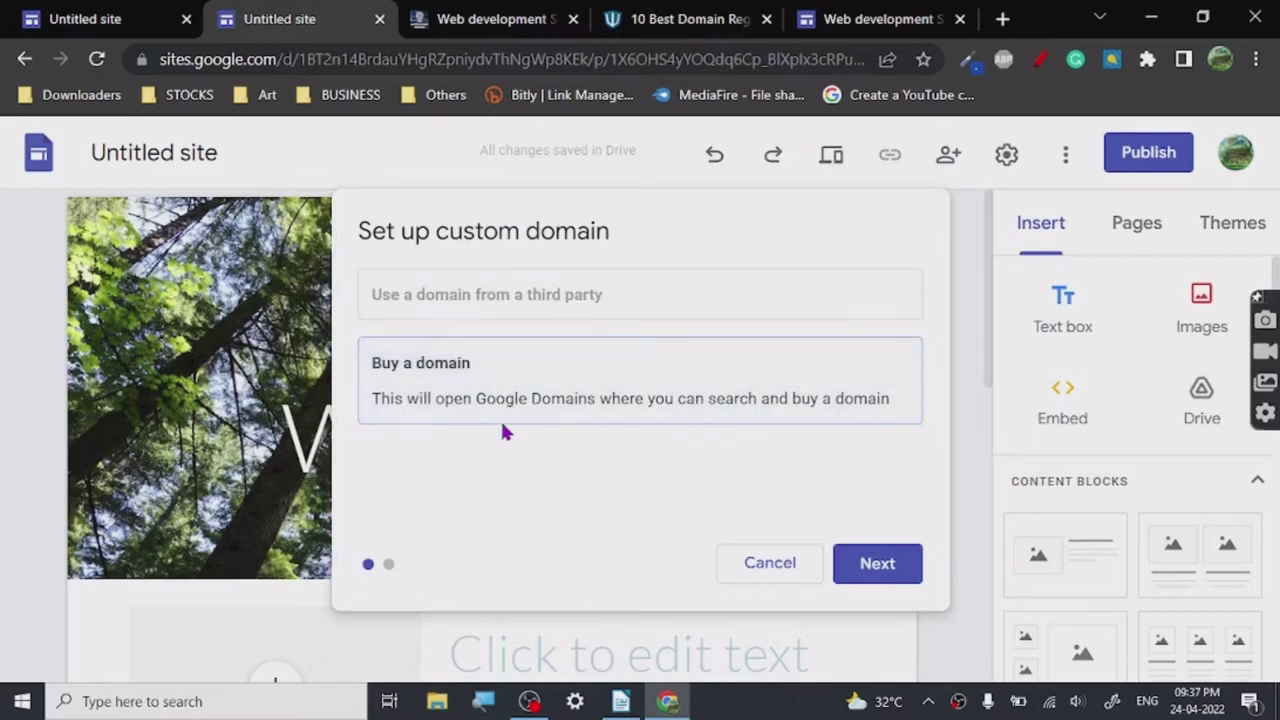
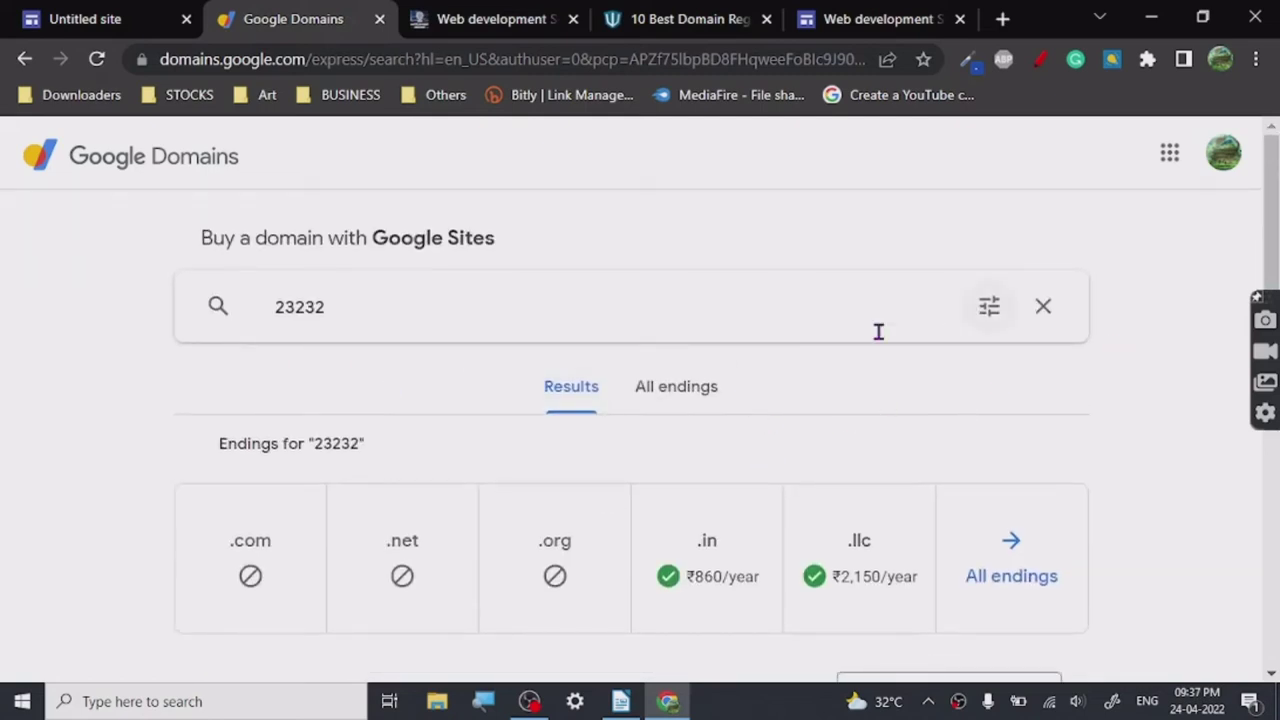
Step: Examine the refine options for the "23232" domain search without applying any, and go back to the site editor
left_click(980, 317)
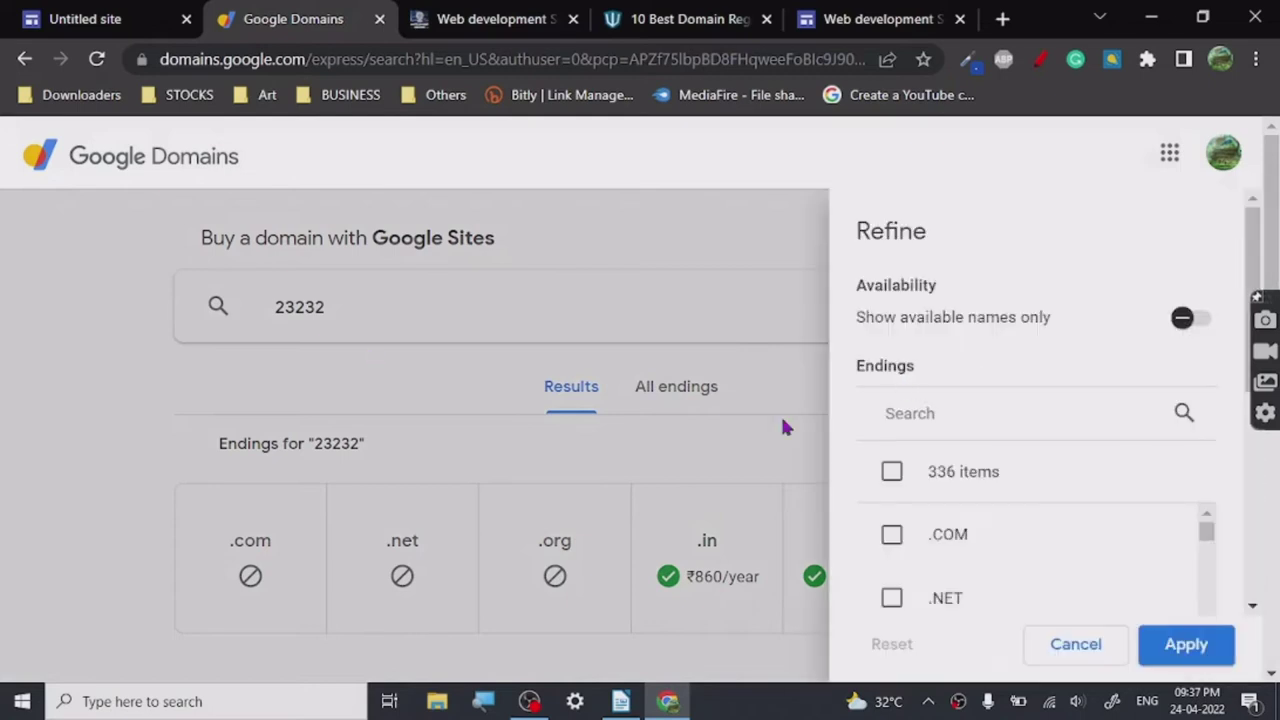
scroll(997, 470, "down", 1)
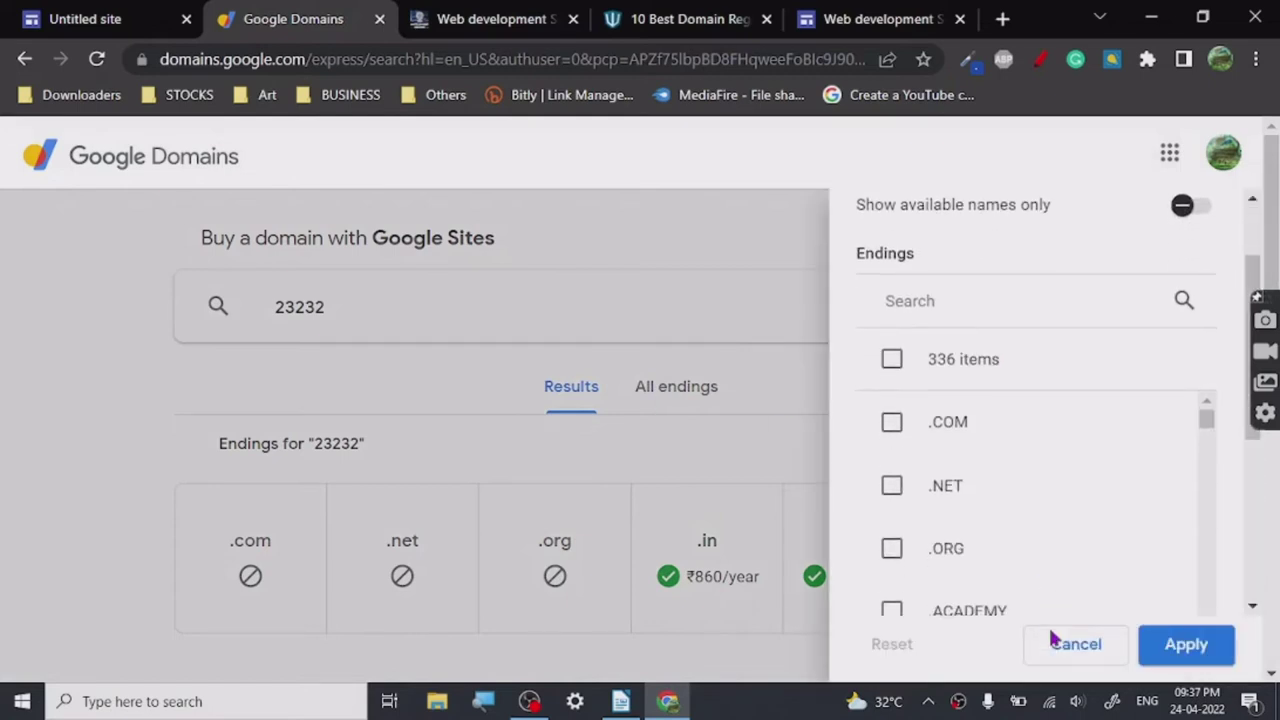
key("Escape")
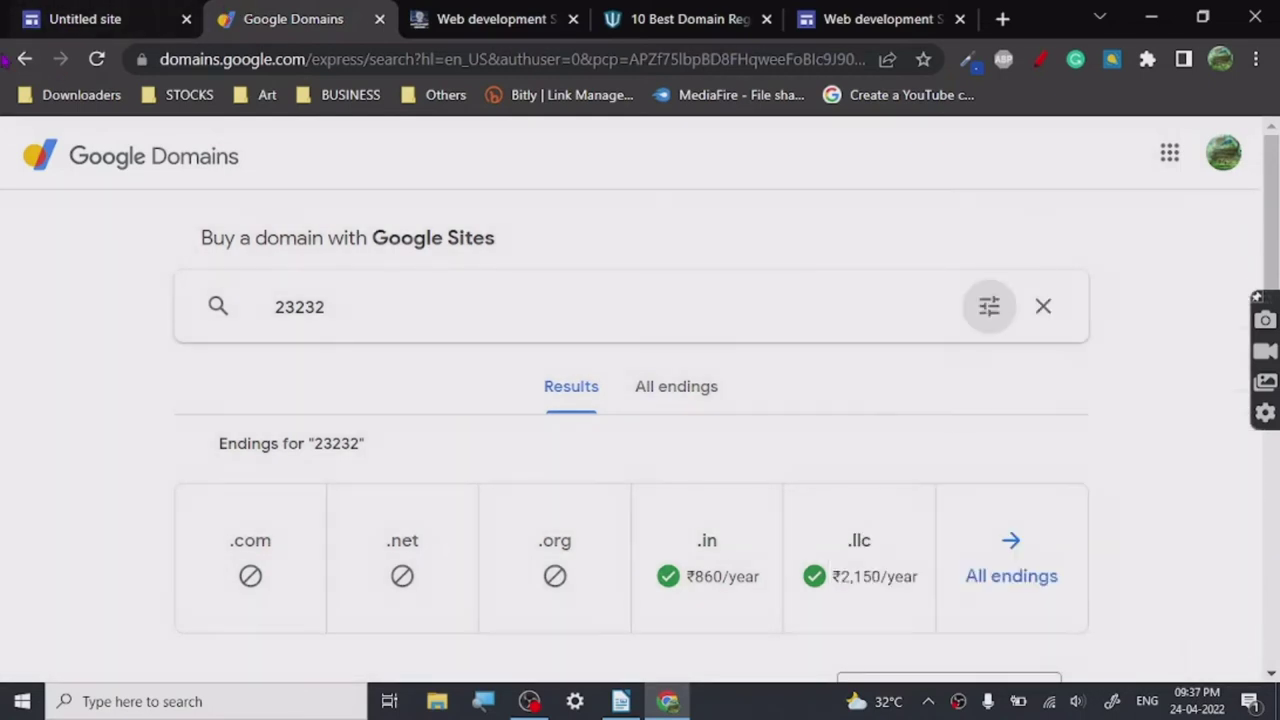
left_click(137, 167)
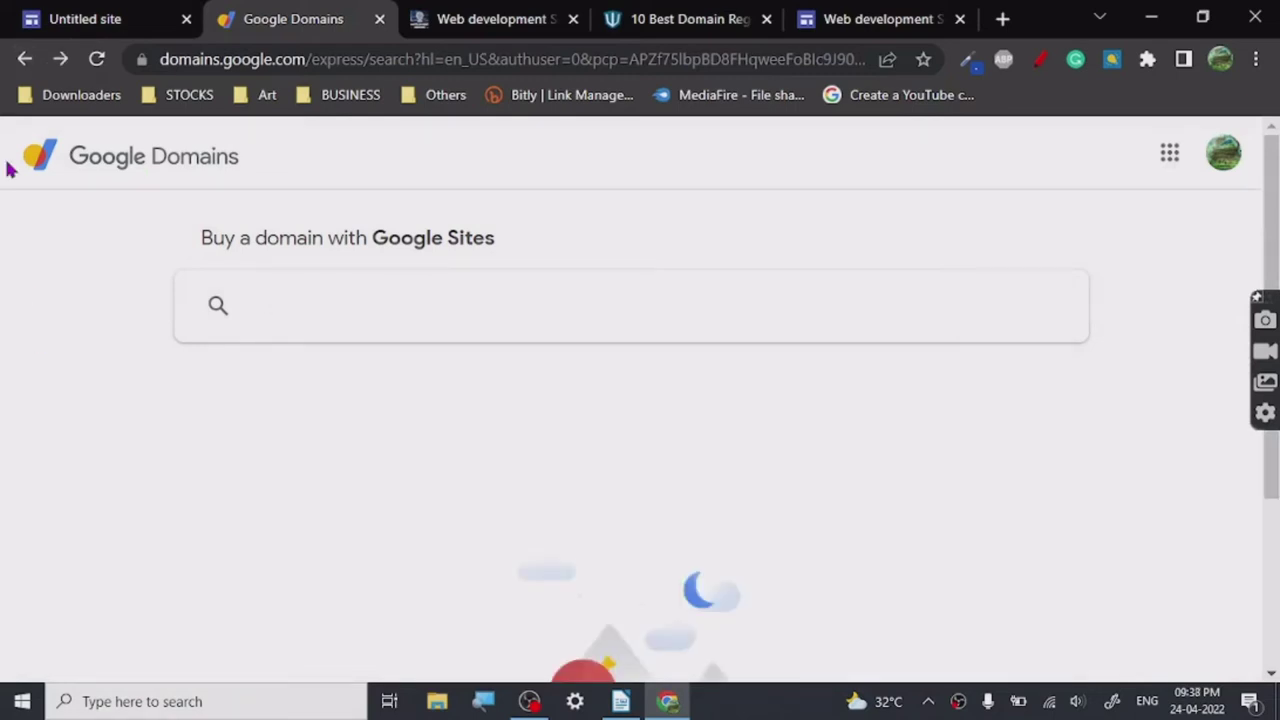
left_click(24, 59)
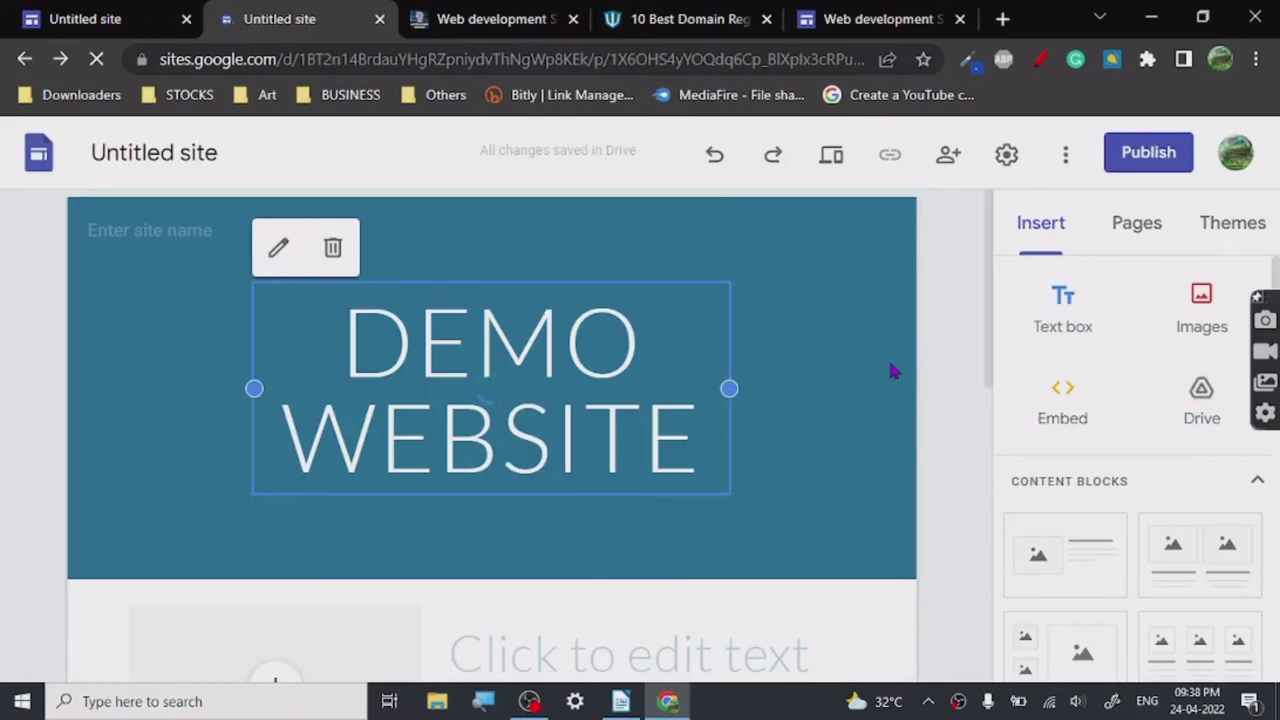
Step: Open the site's custom domain setup for using a domain from a third party and view its domain entry form
scroll(860, 400, "down", 5)
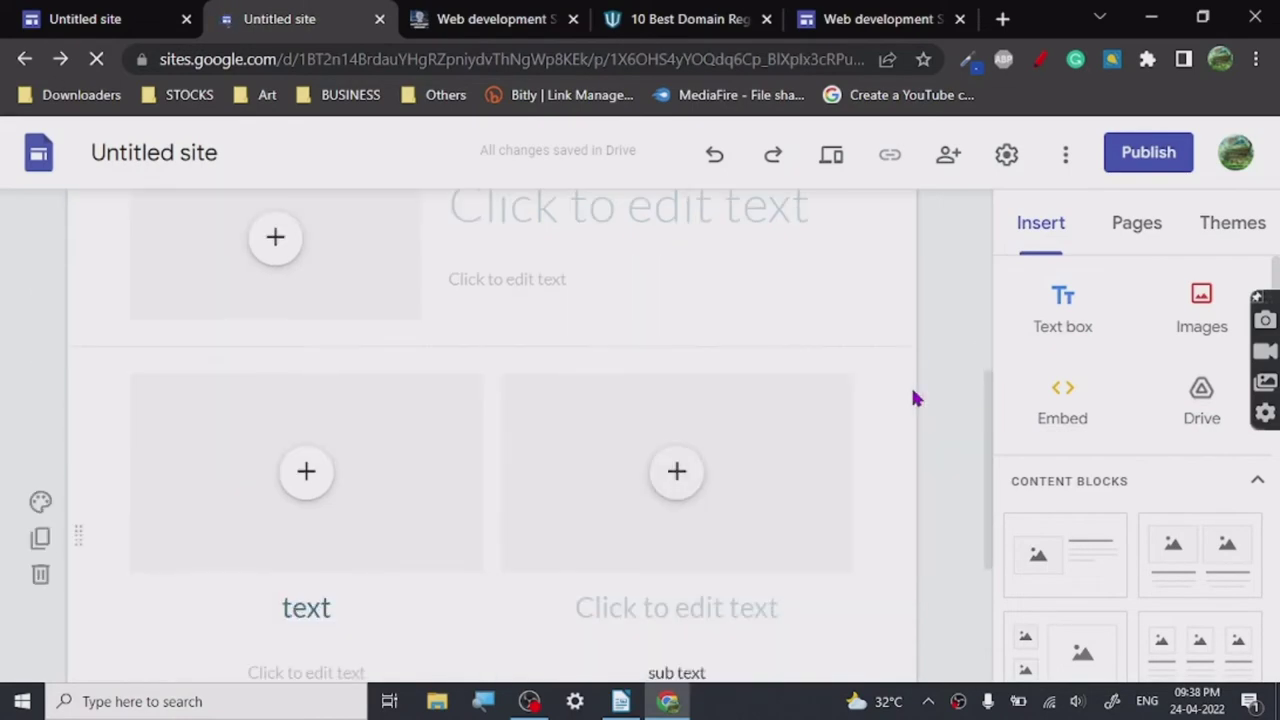
scroll(912, 398, "up", 5)
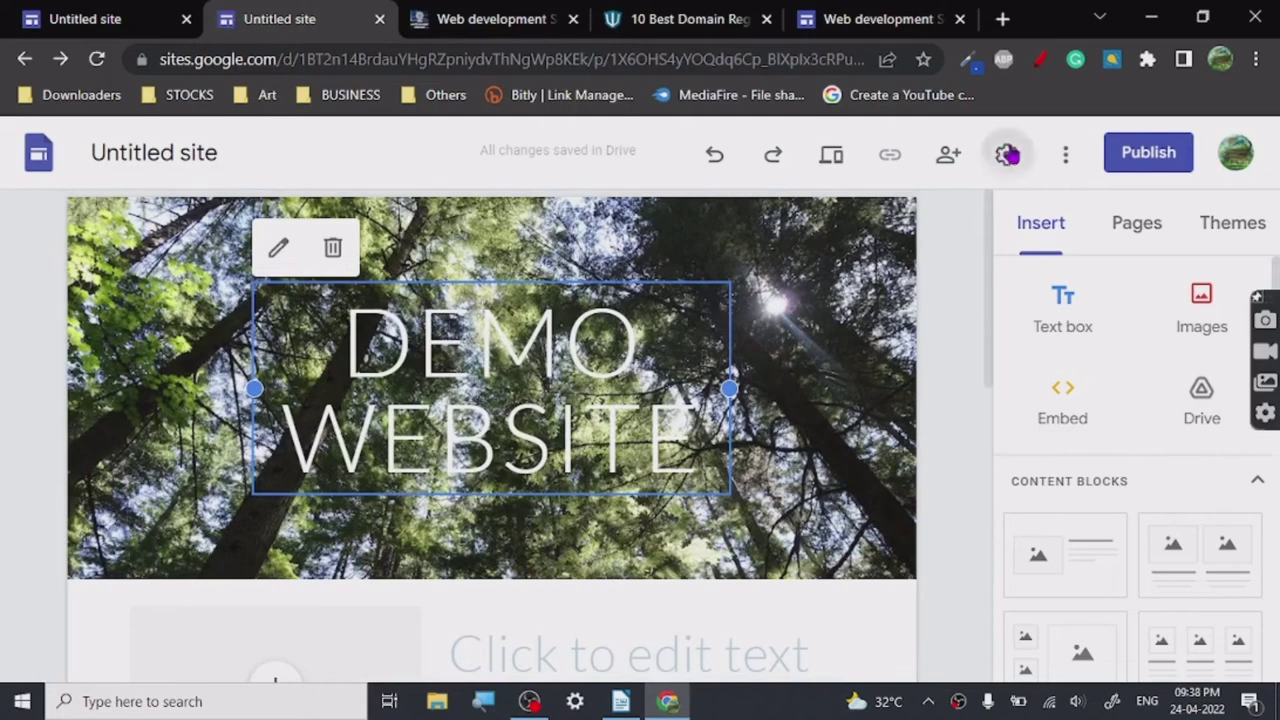
left_click(1007, 153)
left_click(345, 457)
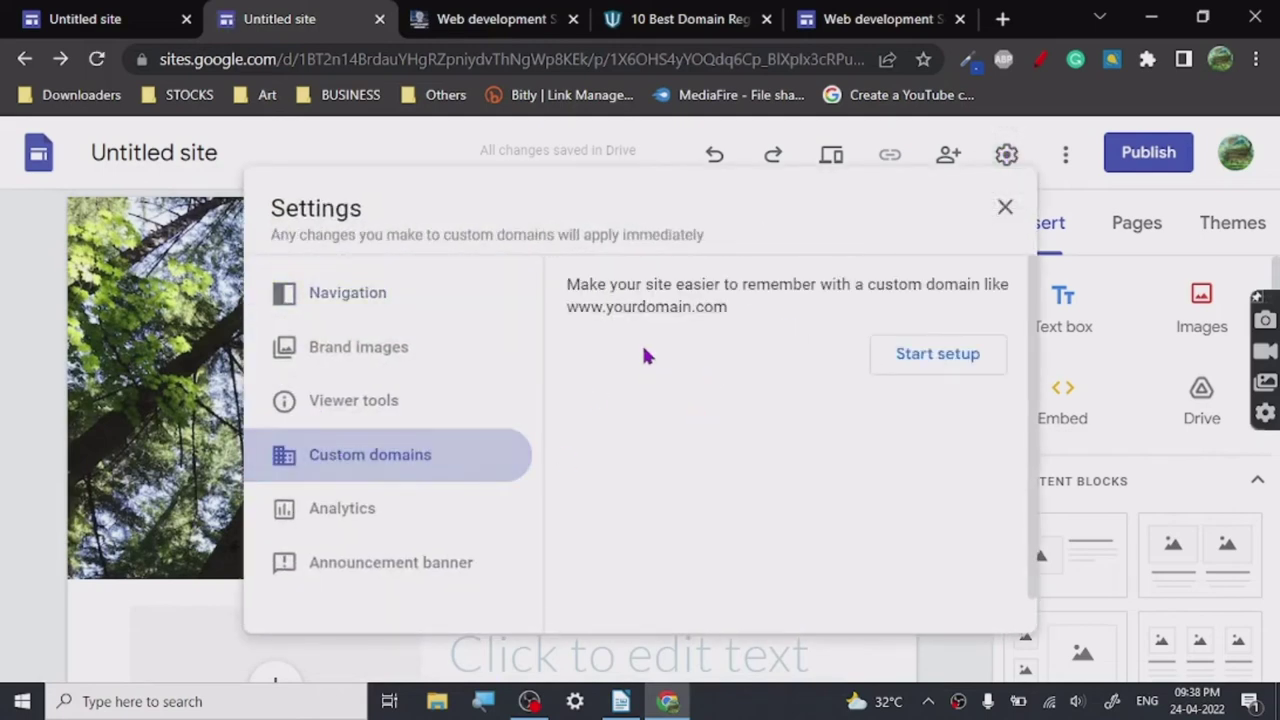
left_click(935, 360)
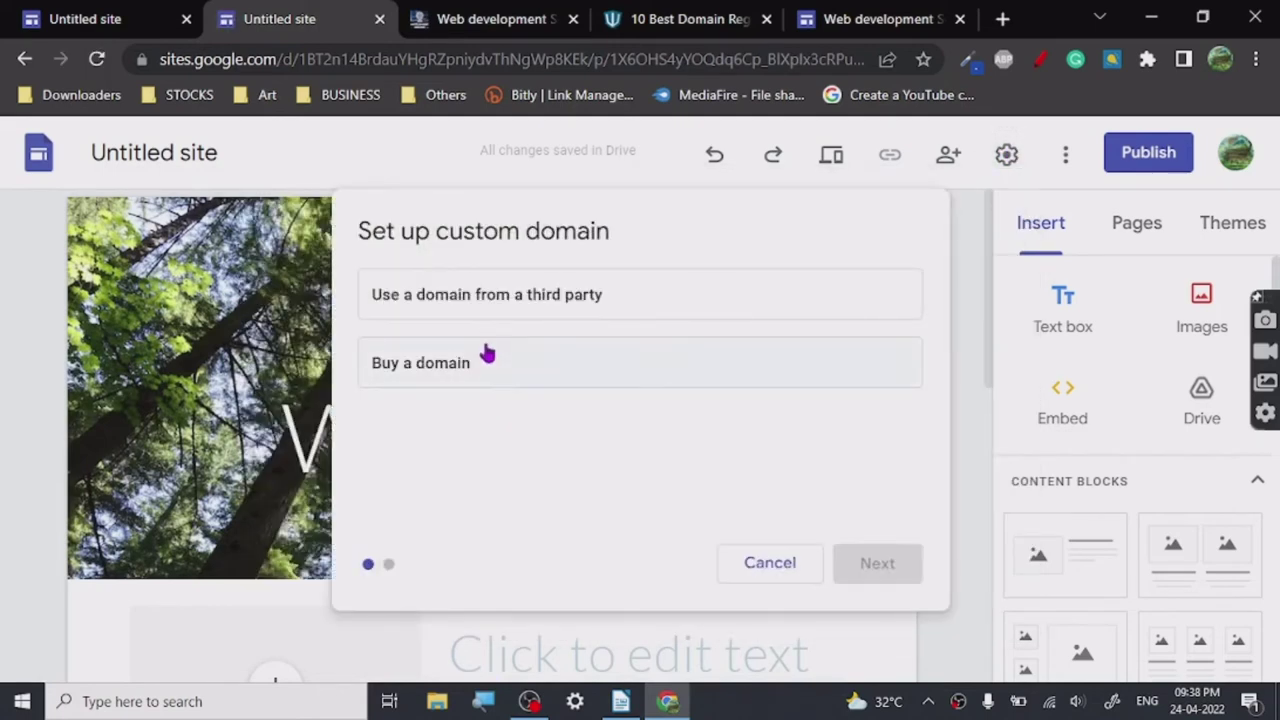
left_click(485, 294)
left_click(877, 557)
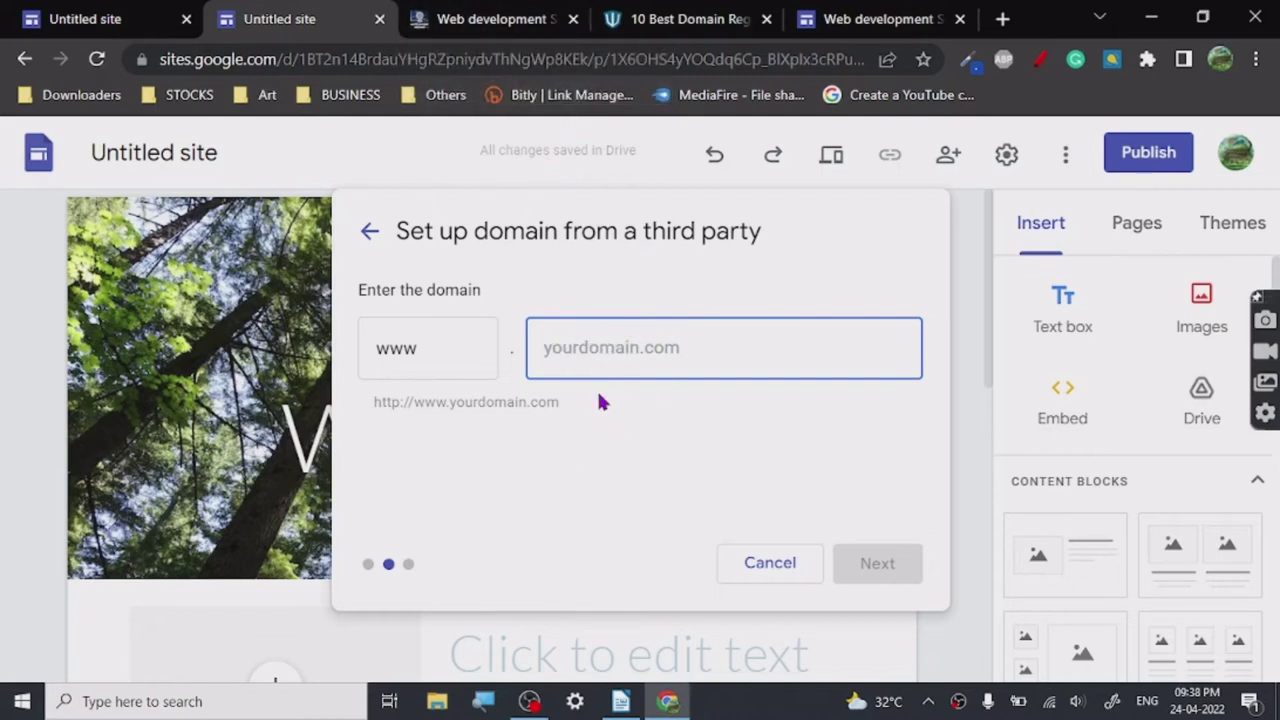
Step: Examine the example site gyannation.com down to its payment badges, and view its live chat message form without sending anything
left_click(481, 12)
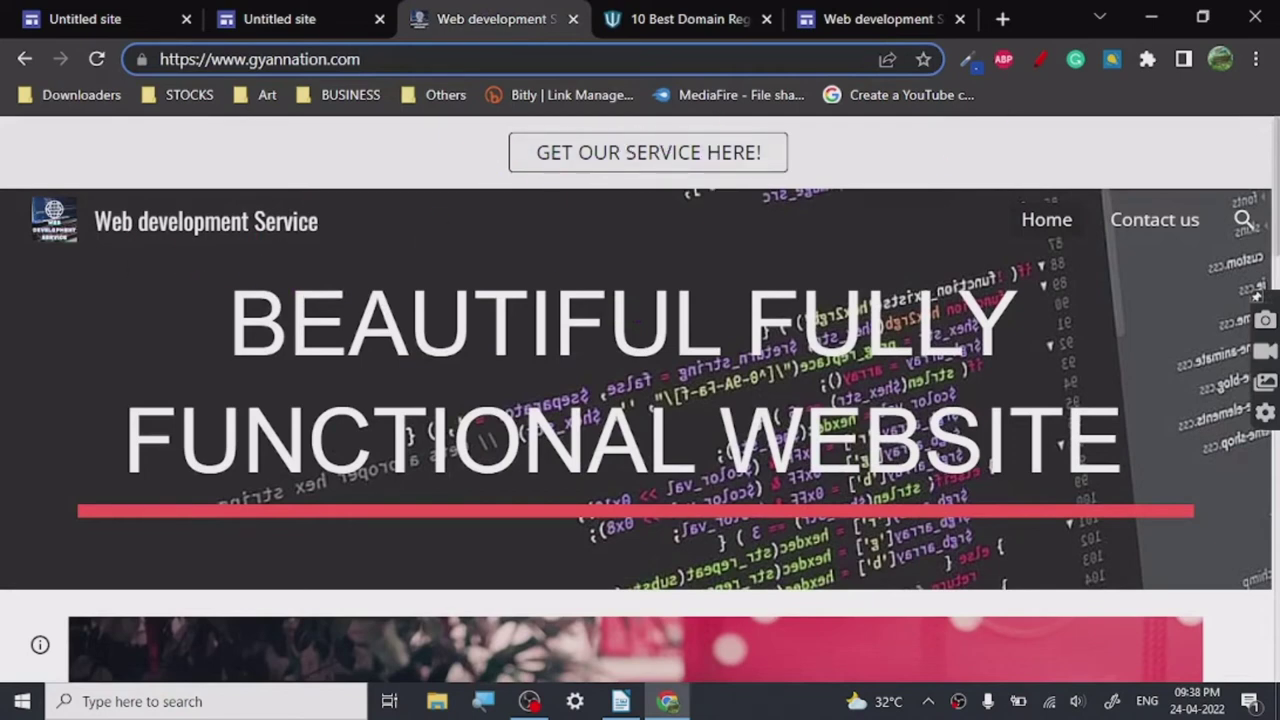
scroll(645, 546, "down", 10)
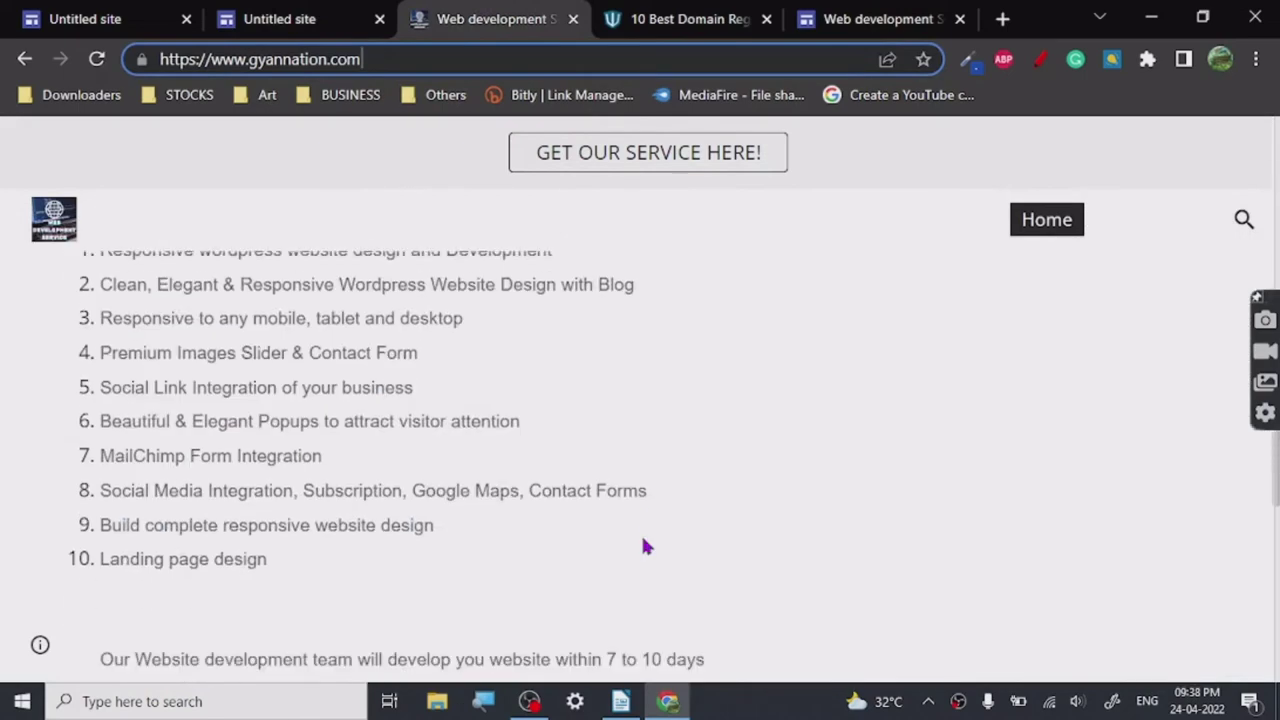
scroll(530, 410, "up", 3)
scroll(527, 420, "down", 8)
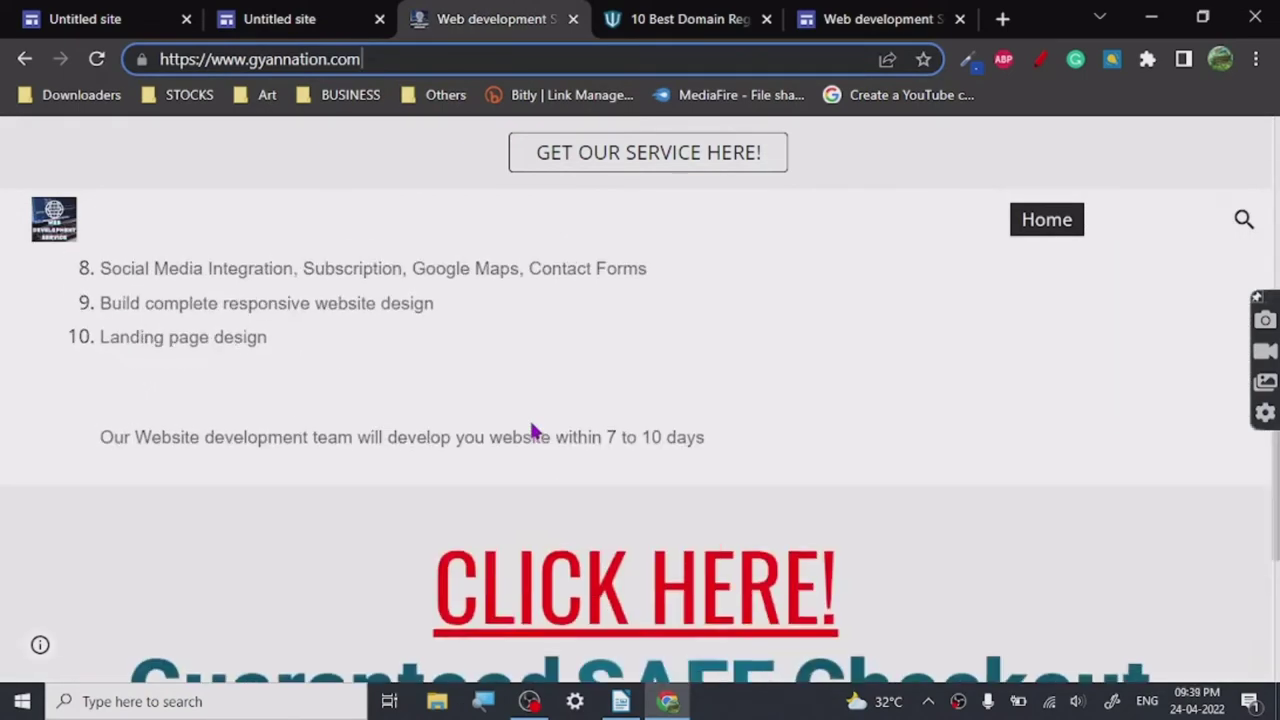
scroll(600, 380, "up", 1)
scroll(620, 395, "up", 3)
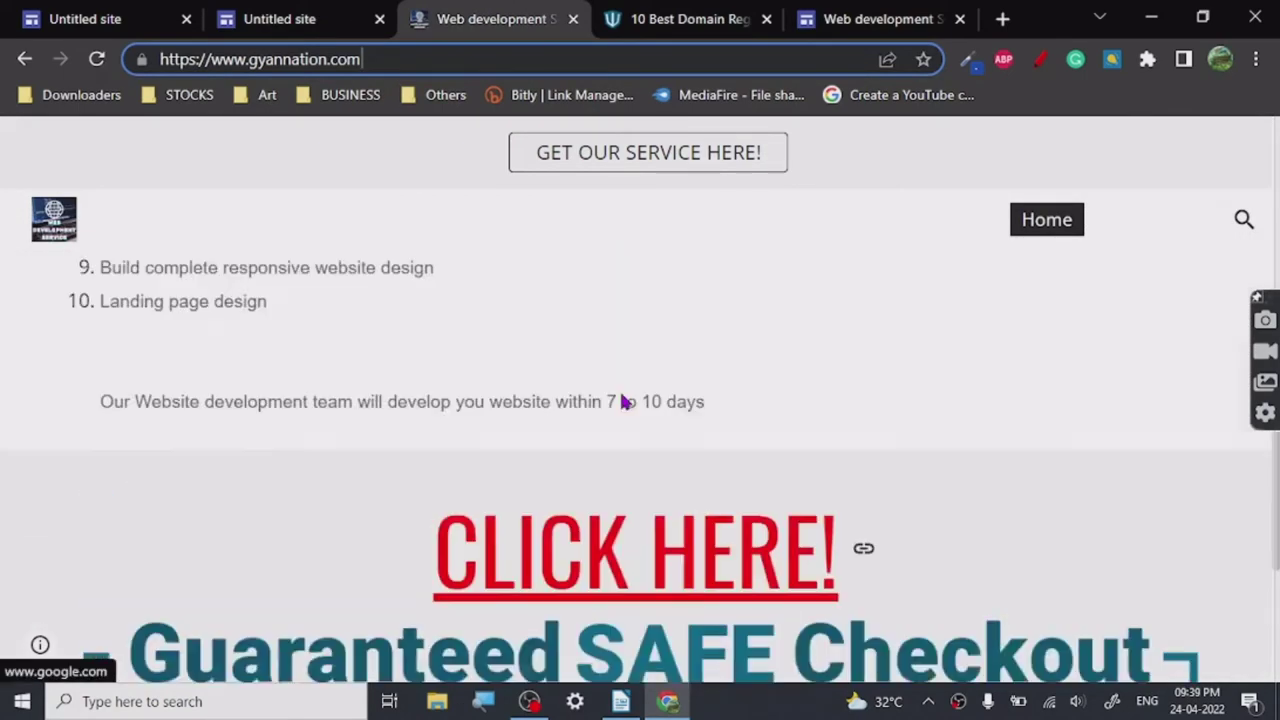
scroll(620, 625, "down", 3)
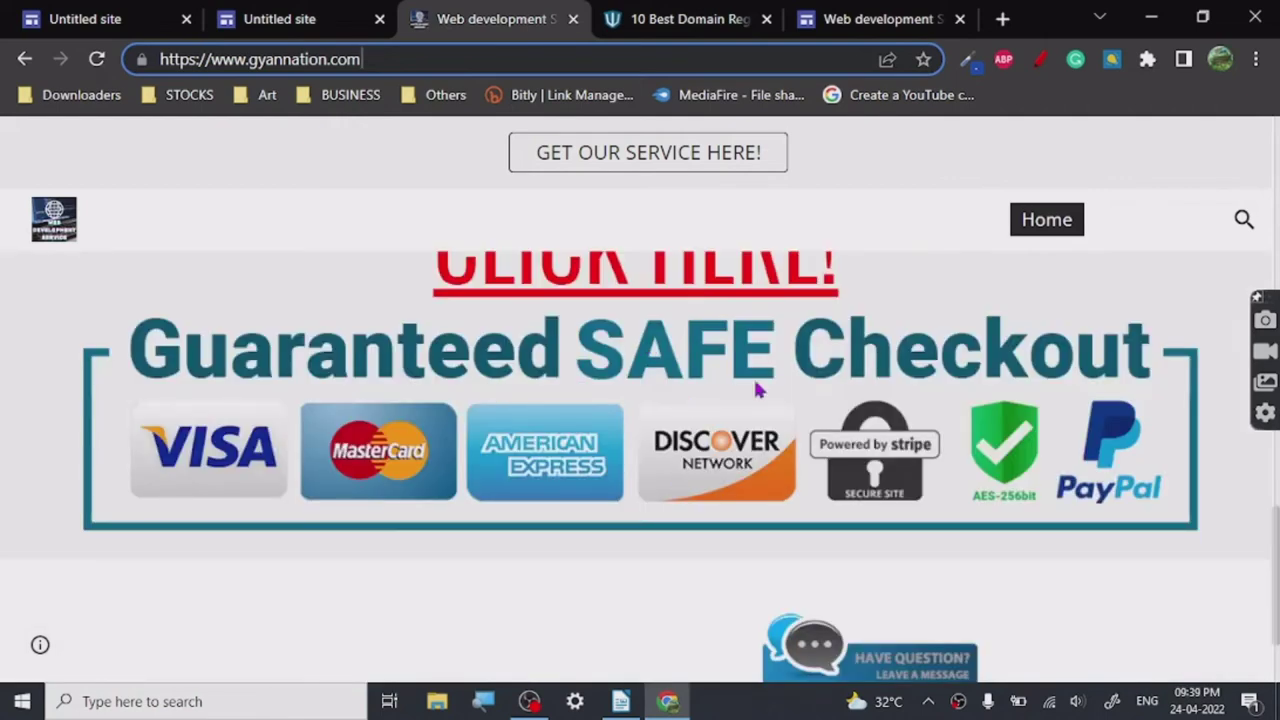
scroll(567, 505, "down", 3)
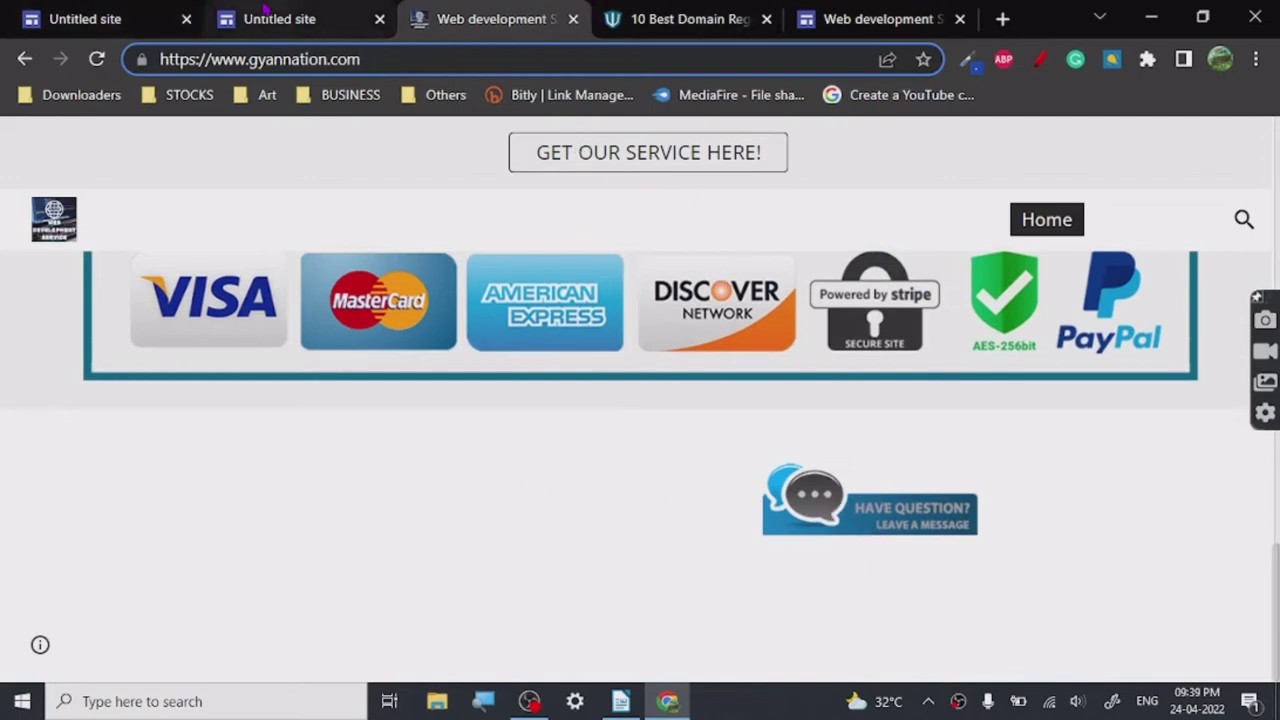
left_click(835, 509)
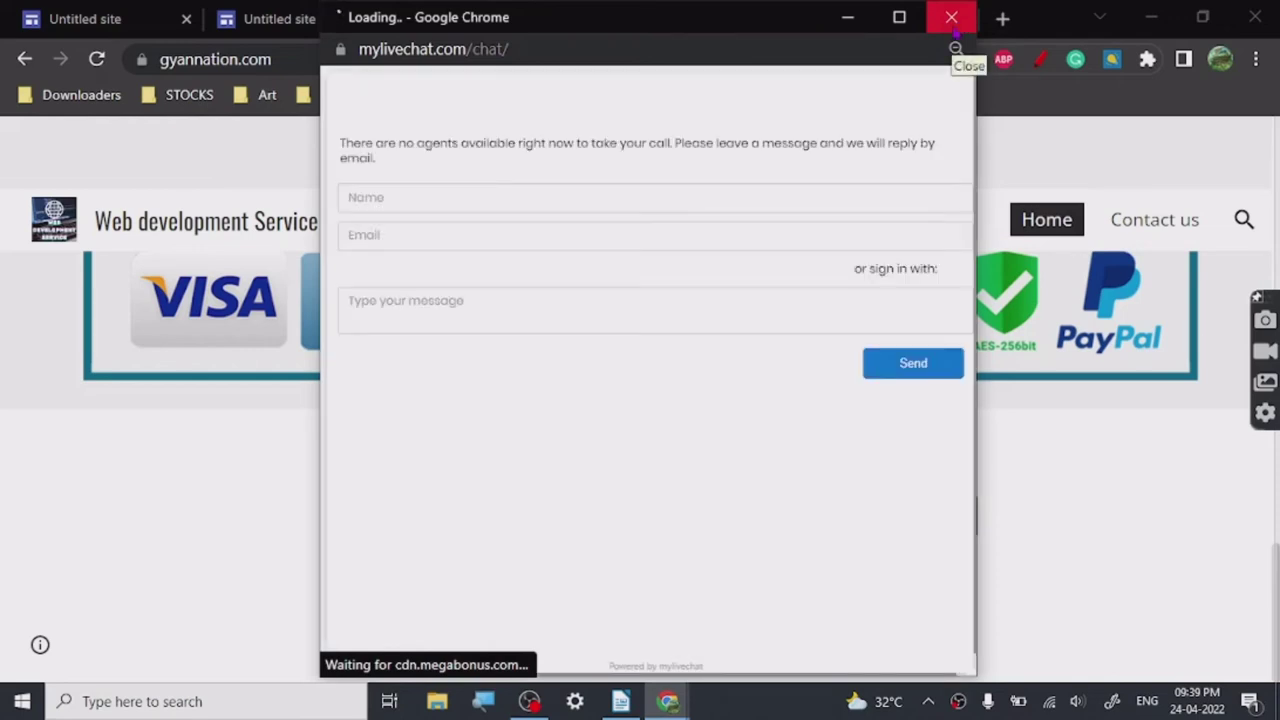
left_click(951, 17)
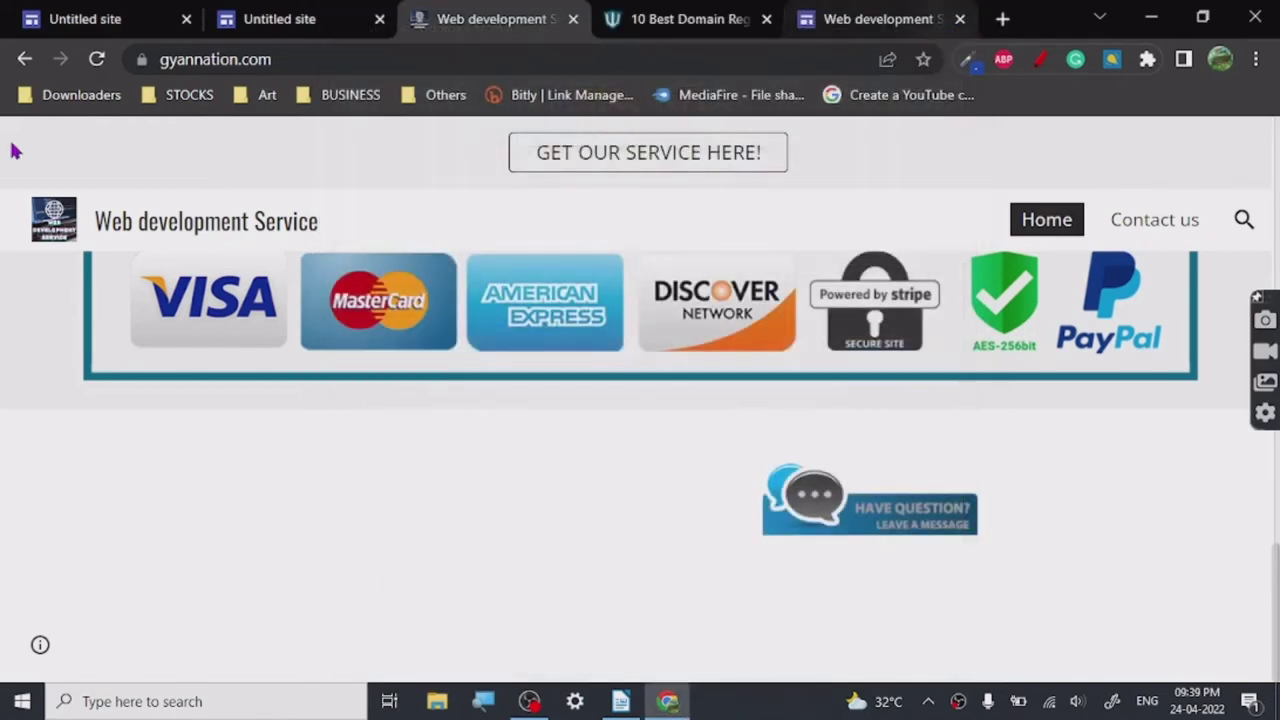
Step: Return to the demo site's editor, cancel the third-party domain setup and close the site settings
left_click(340, 18)
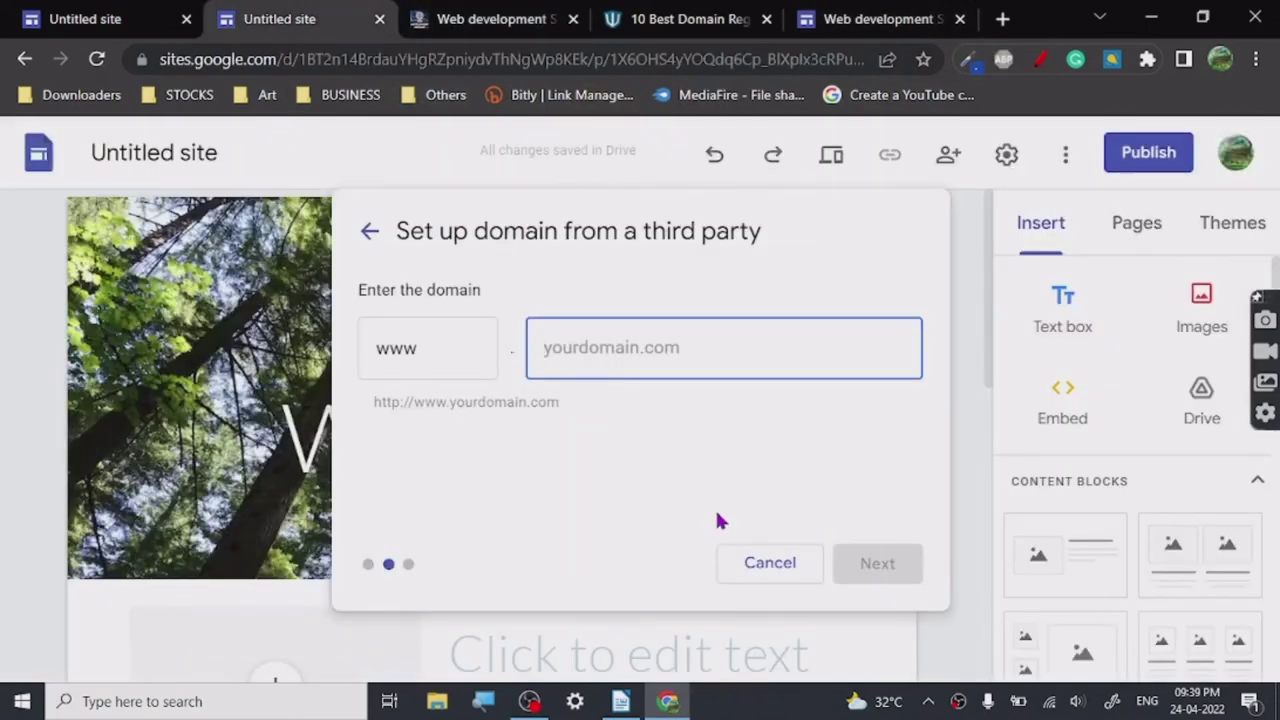
left_click(777, 566)
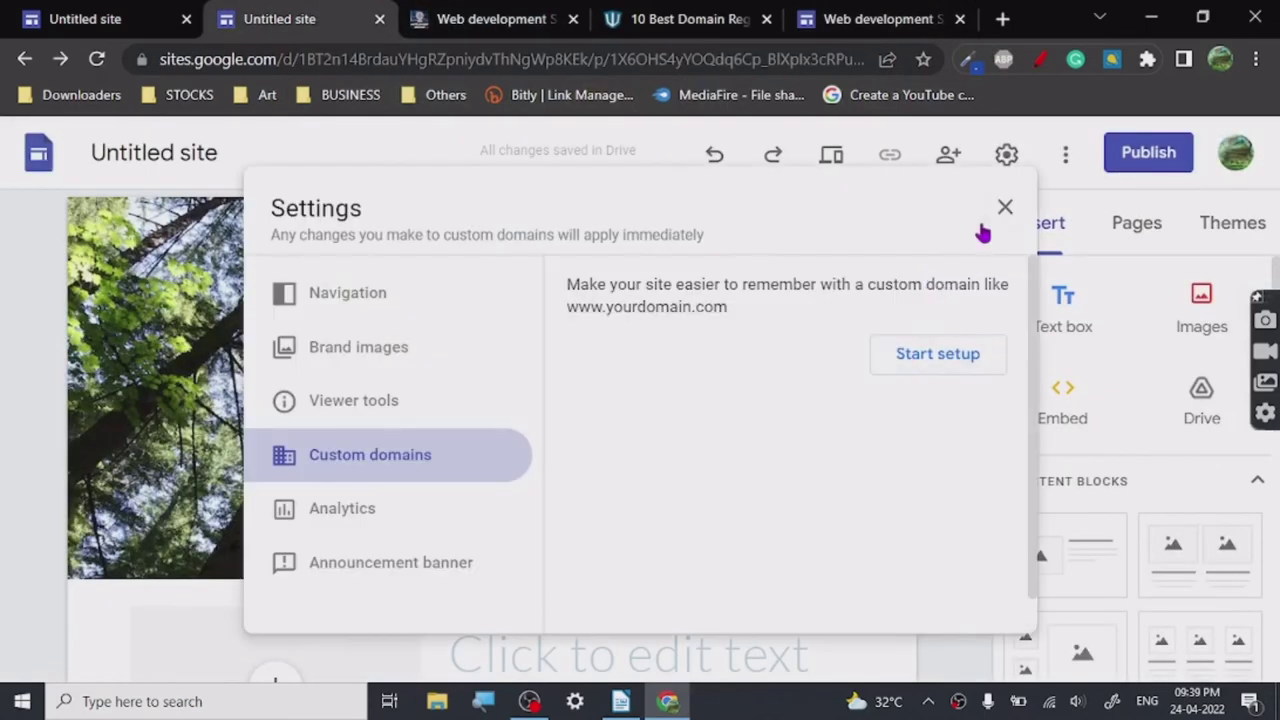
left_click(1004, 207)
Step: Review the demo page's header and content blocks, and compare them with the example site gyannation.com
scroll(707, 459, "down", 2)
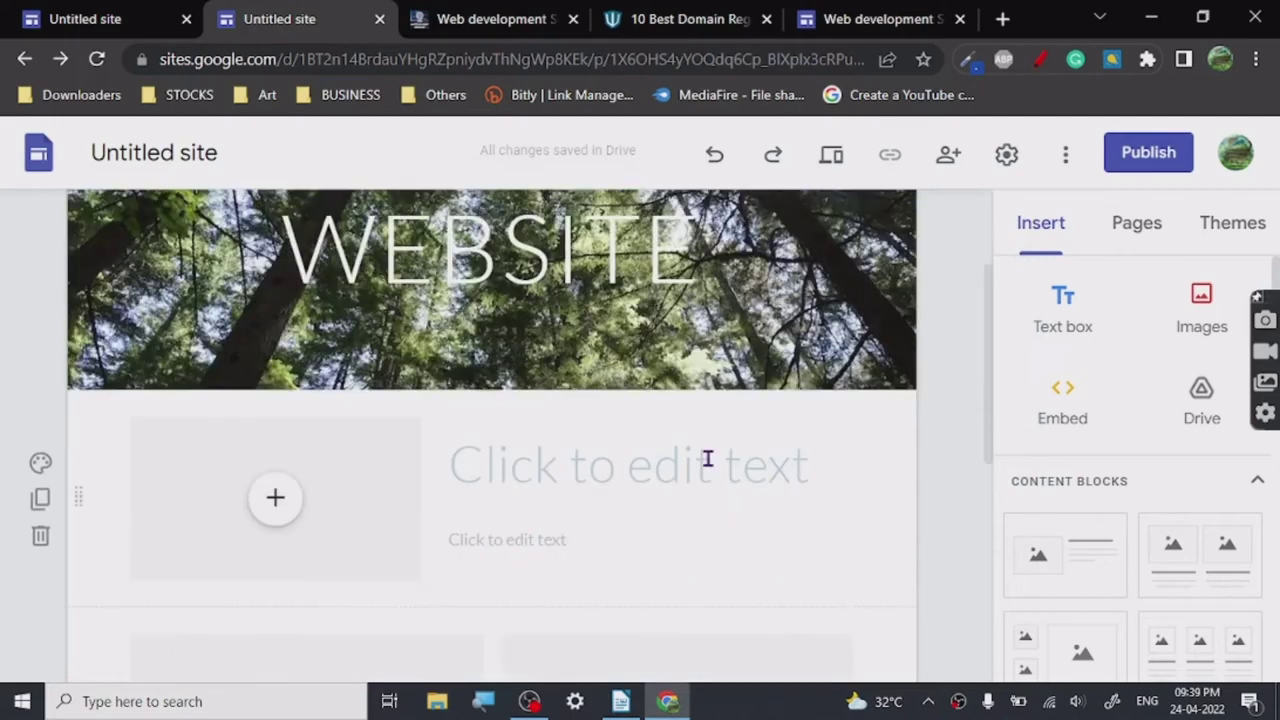
scroll(707, 459, "down", 5)
scroll(649, 540, "up", 4)
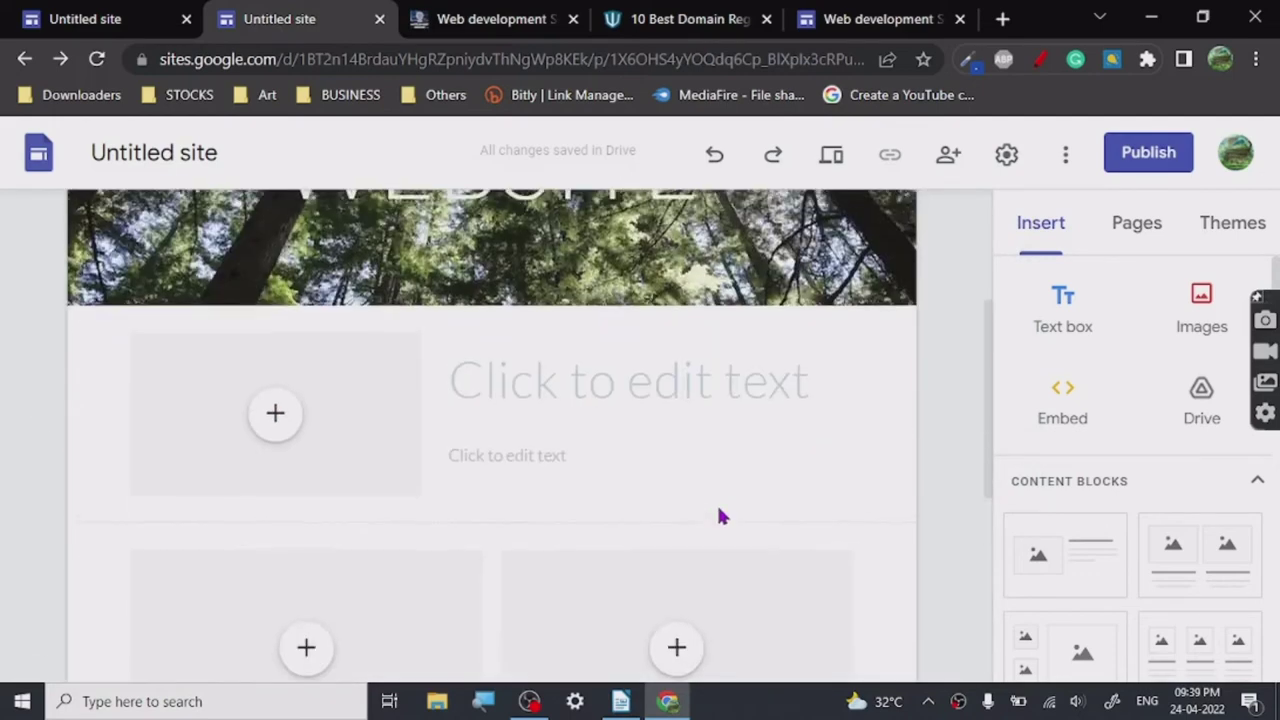
scroll(720, 515, "up", 3)
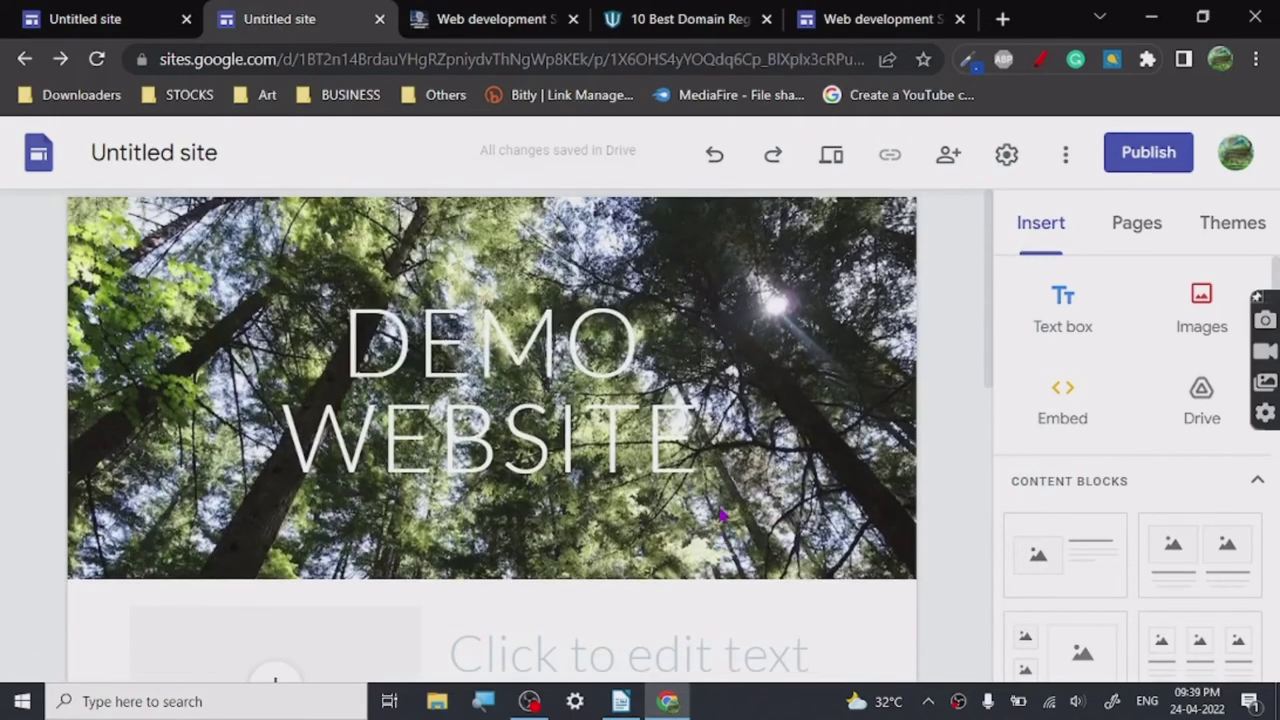
left_click(140, 152)
scroll(430, 143, "down", 4)
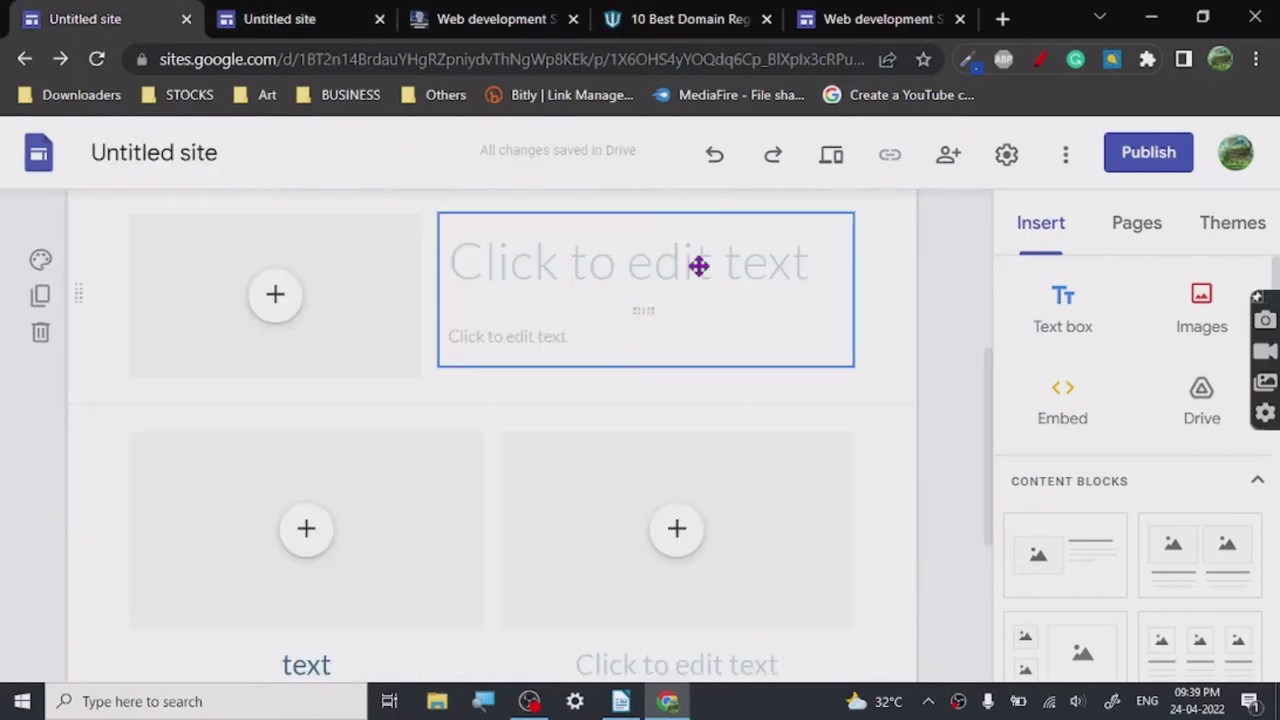
left_click(490, 18)
scroll(605, 405, "up", 5)
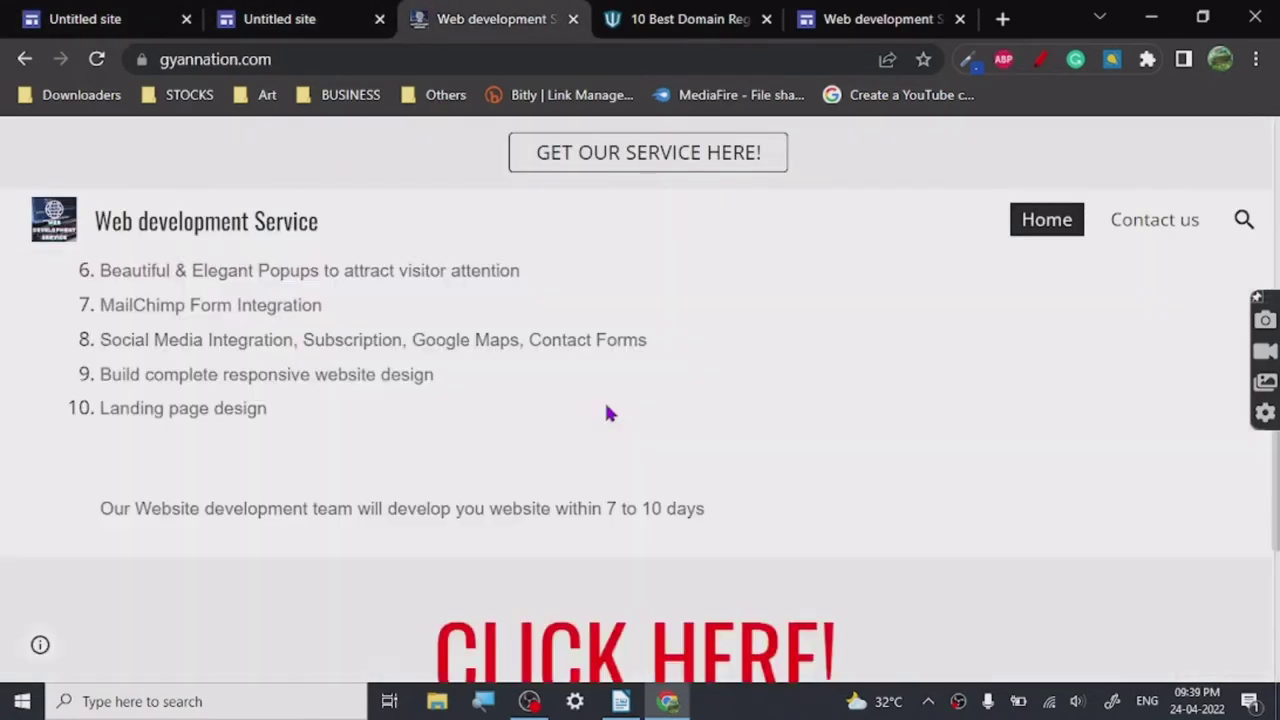
scroll(605, 410, "up", 10)
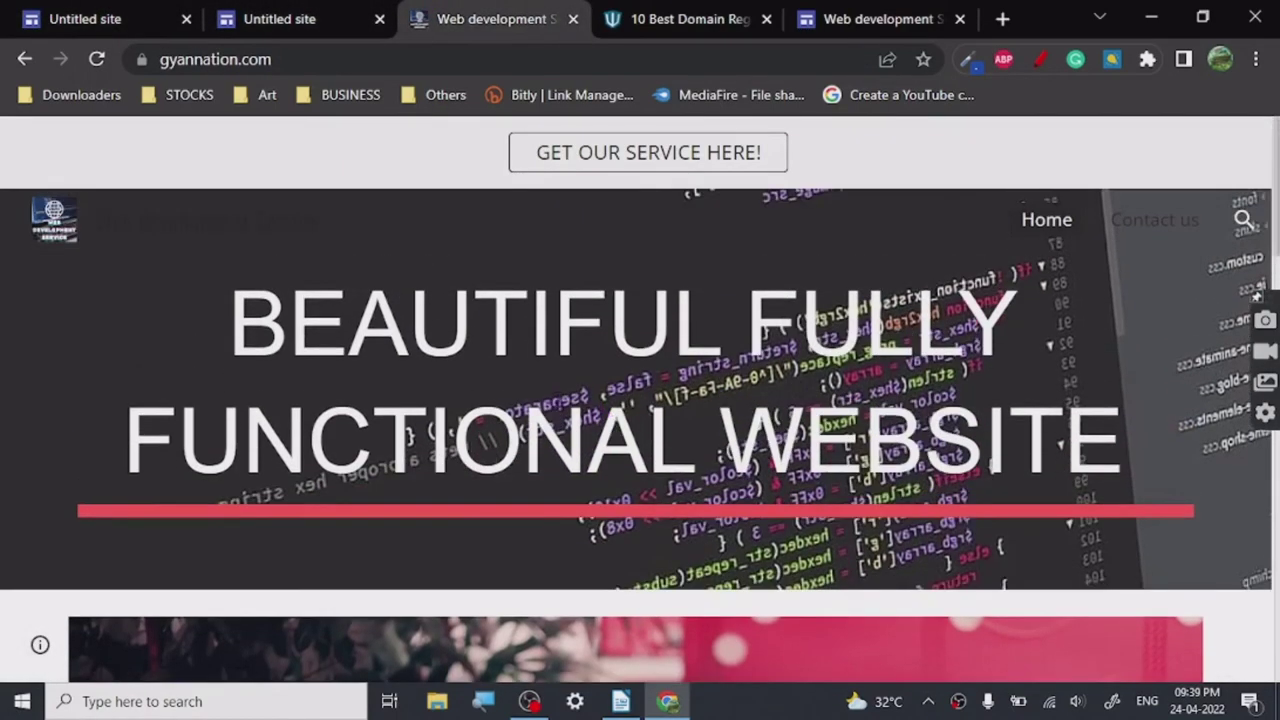
Step: View the demo site's new page form with its advanced custom path option, and dismiss it without adding a page
left_click(310, 28)
left_click(1132, 220)
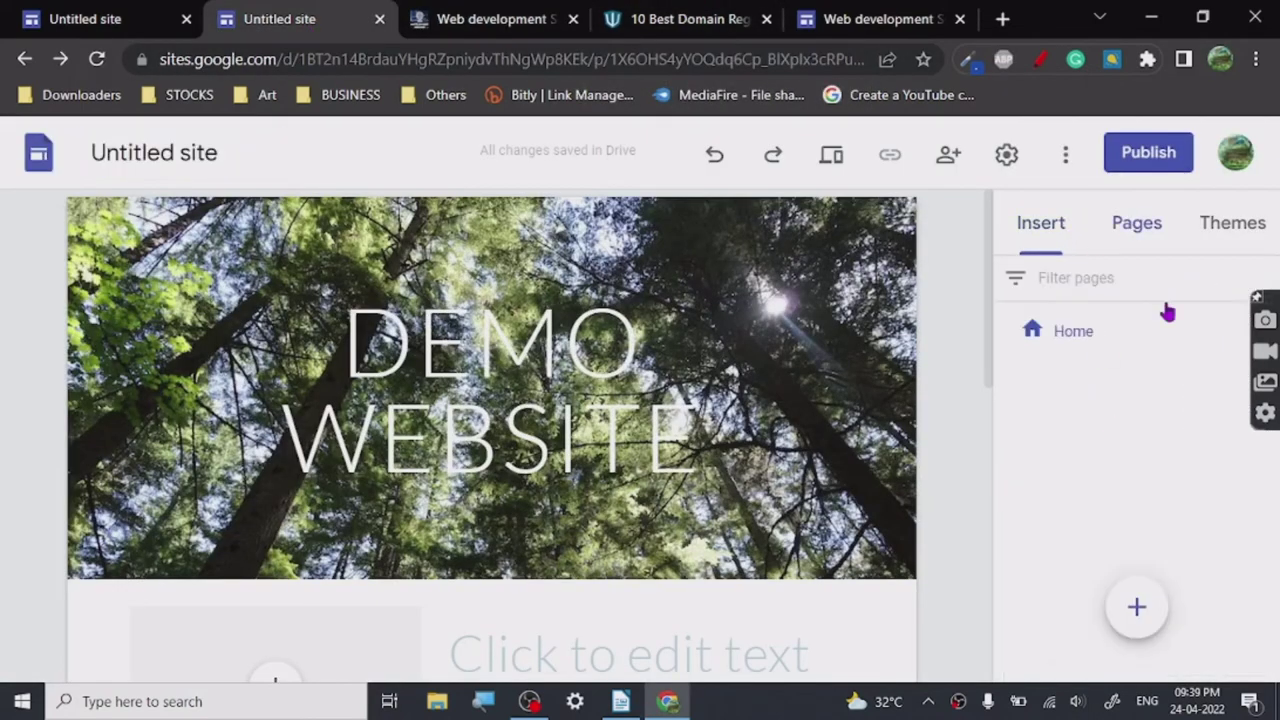
left_click(1134, 605)
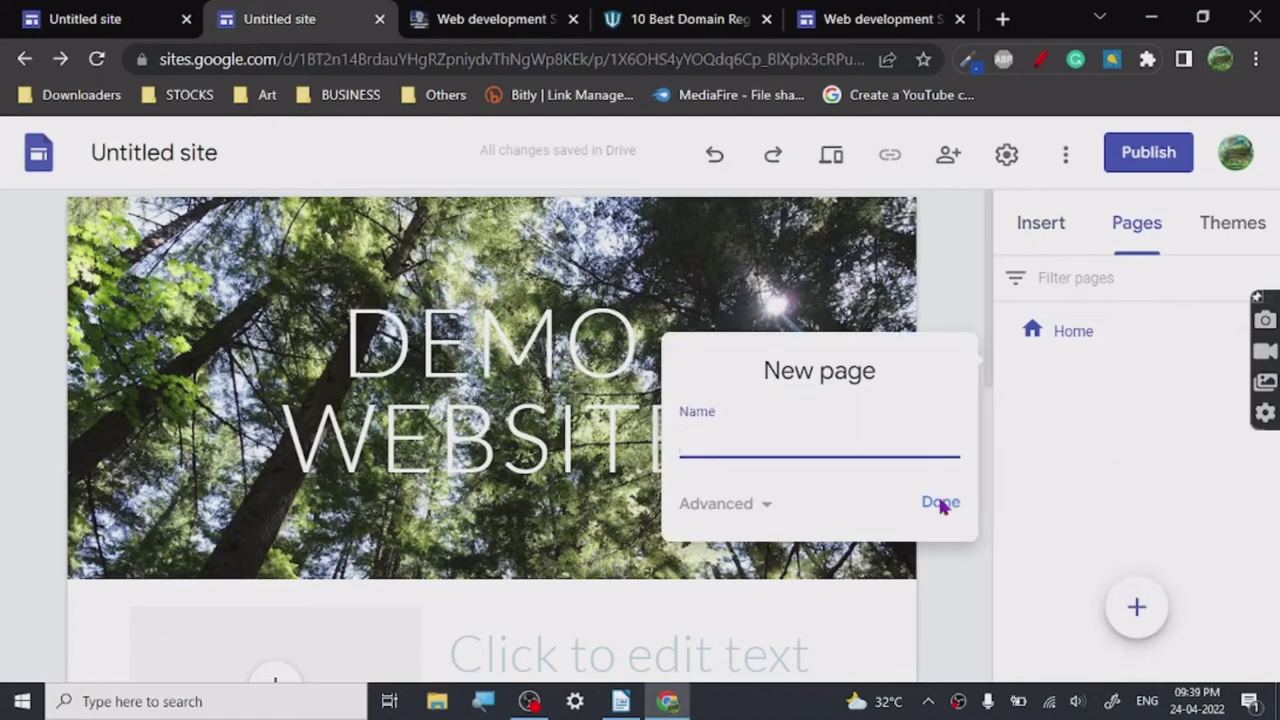
left_click(738, 512)
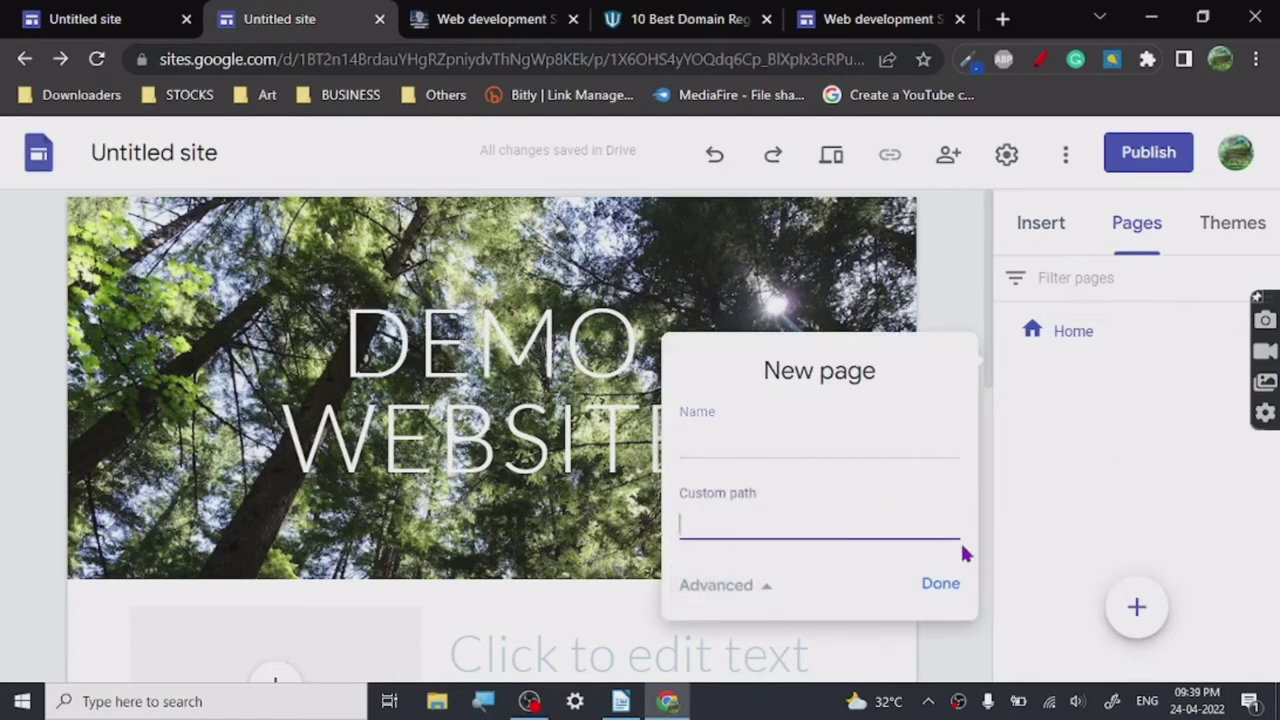
left_click(1035, 502)
Step: Try the Level theme and the Vision theme in grey and purple, and view Vision's font style options
left_click(1231, 228)
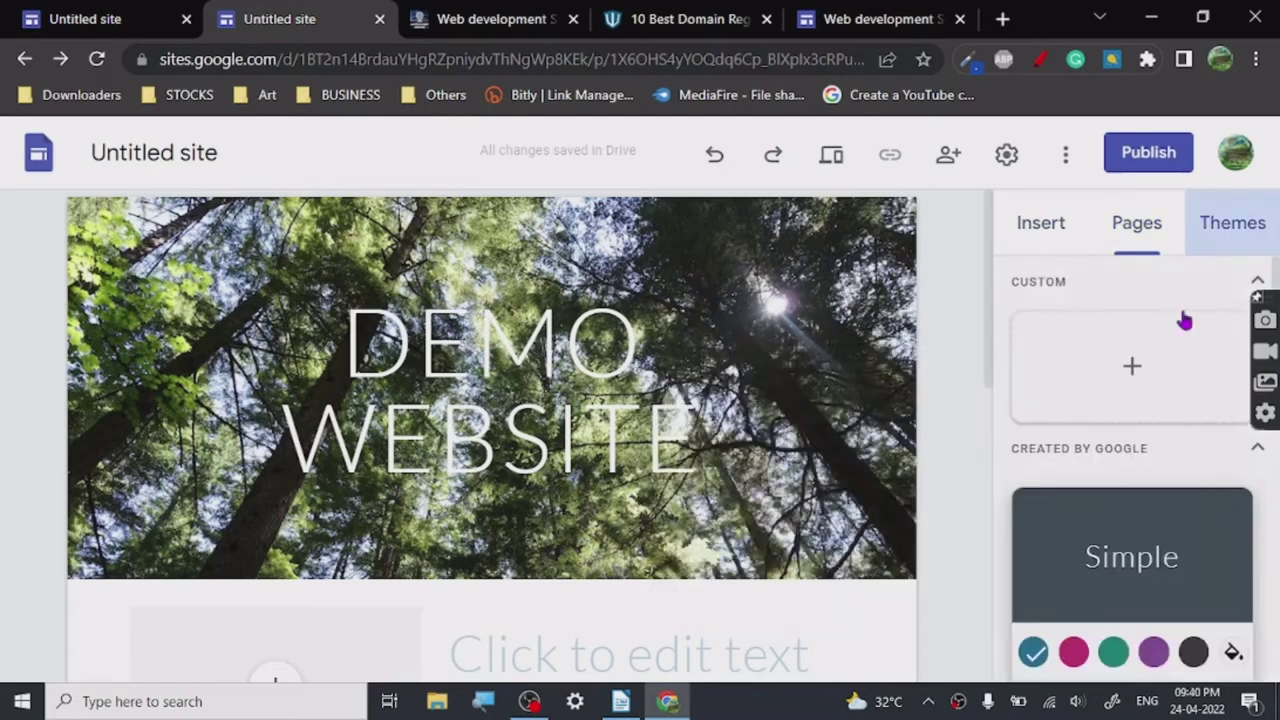
scroll(1108, 590, "down", 6)
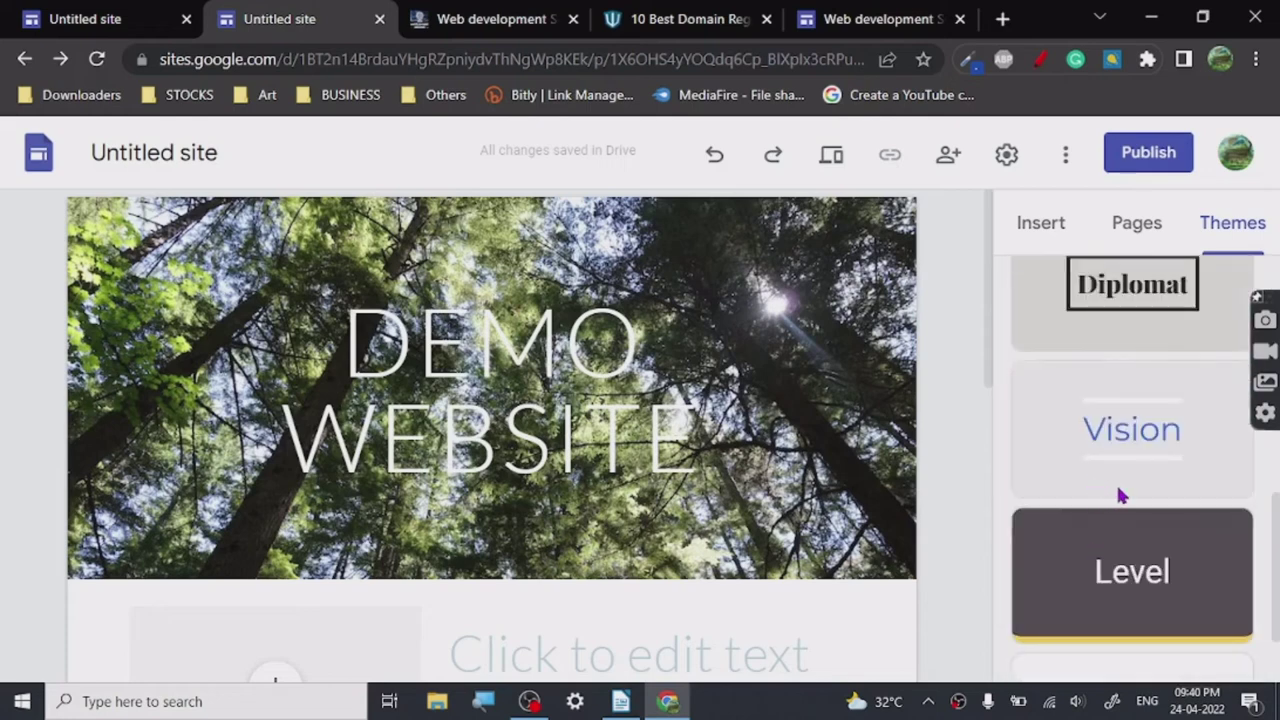
left_click(1131, 575)
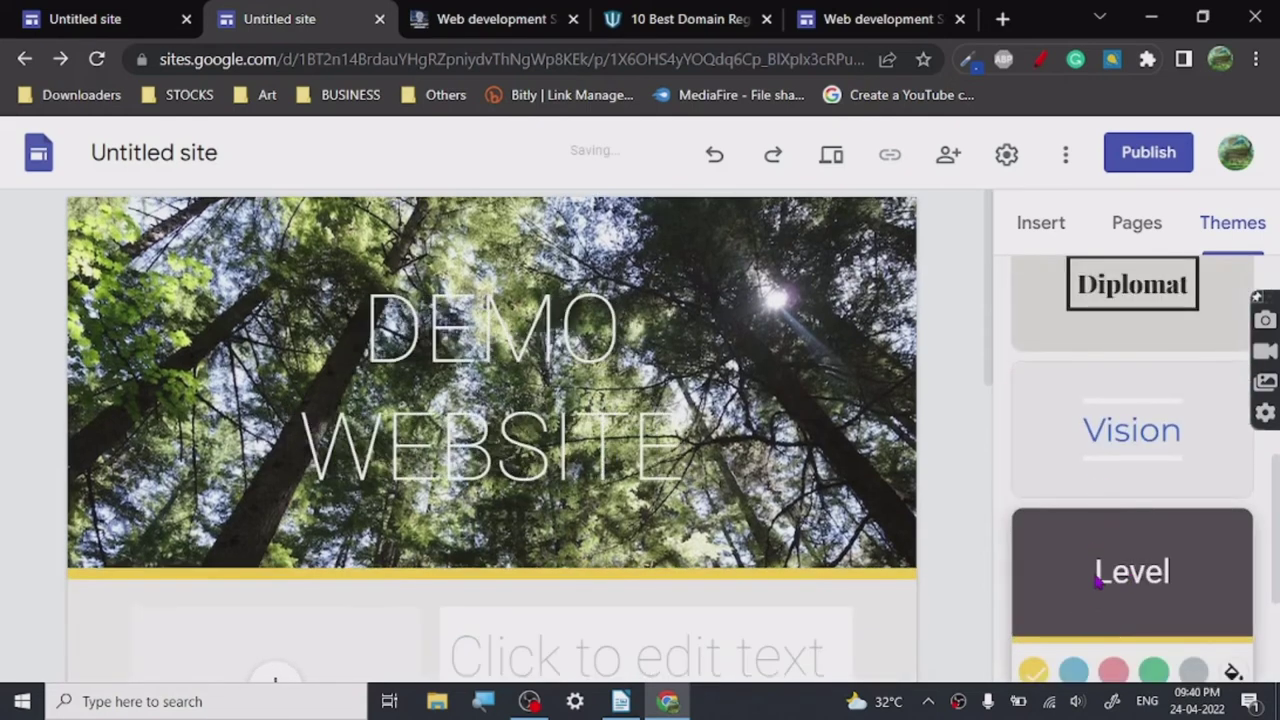
left_click(1090, 455)
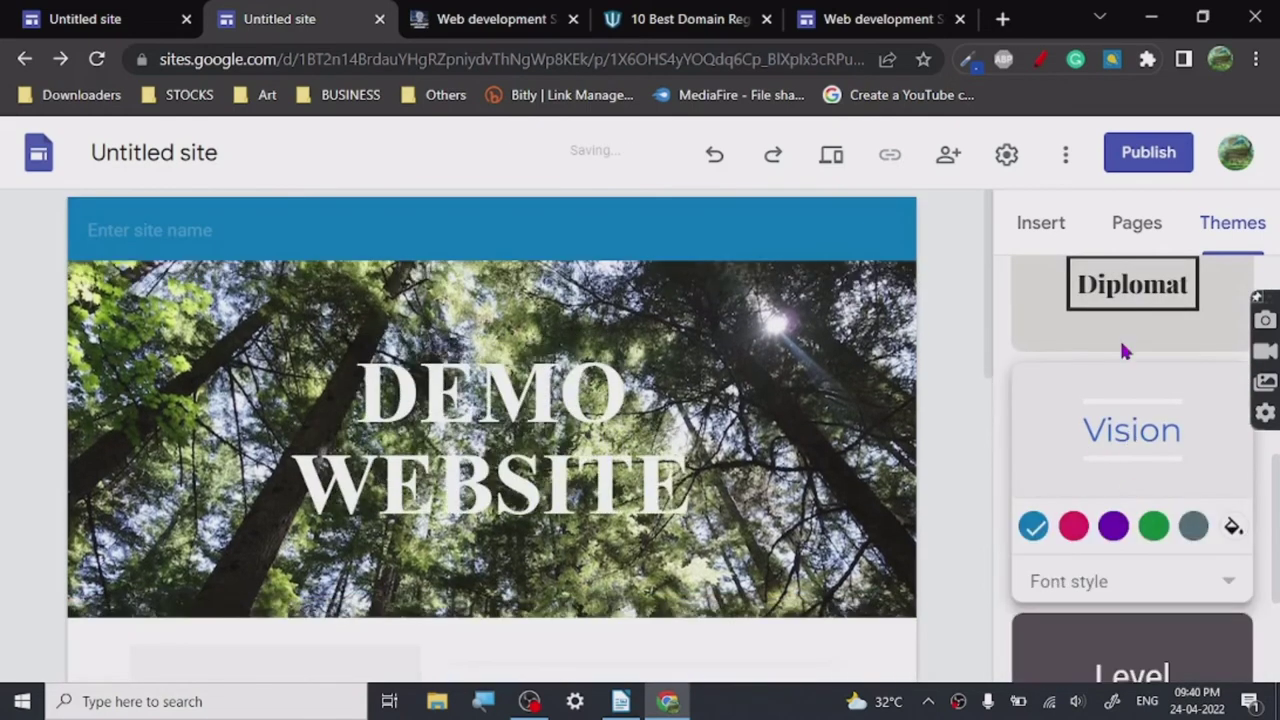
left_click(1193, 530)
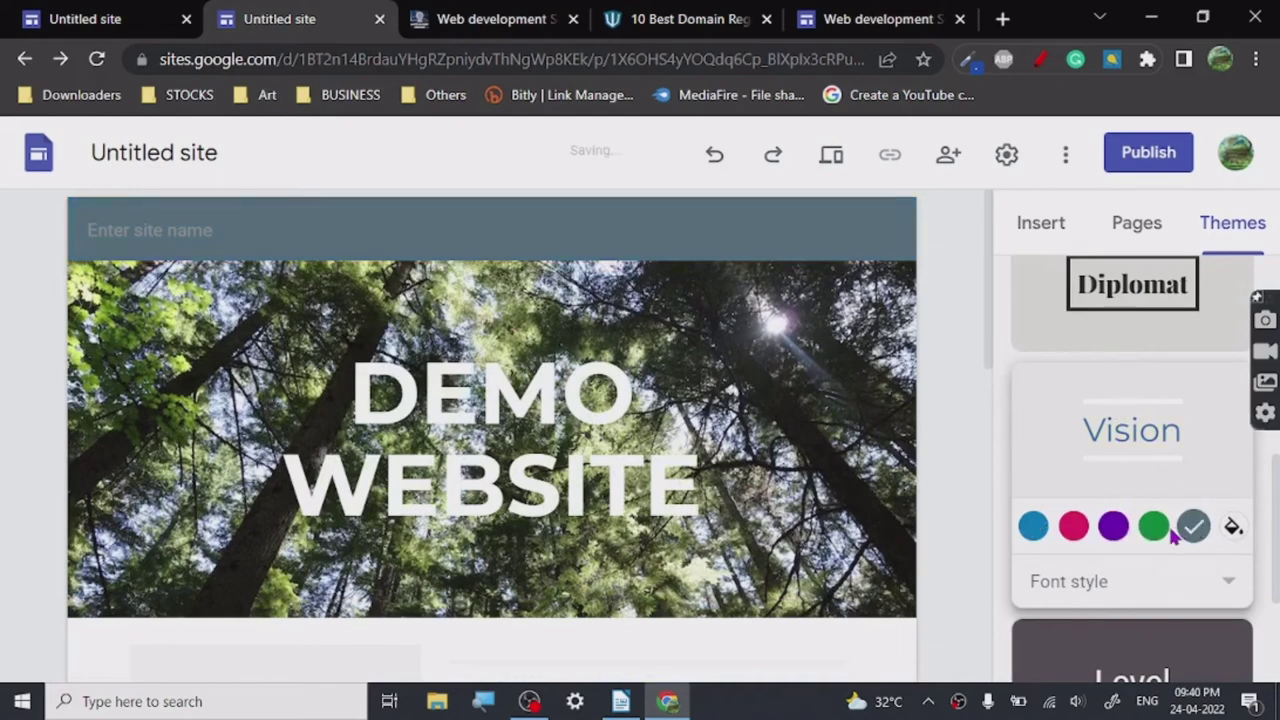
left_click(1112, 528)
left_click(1122, 580)
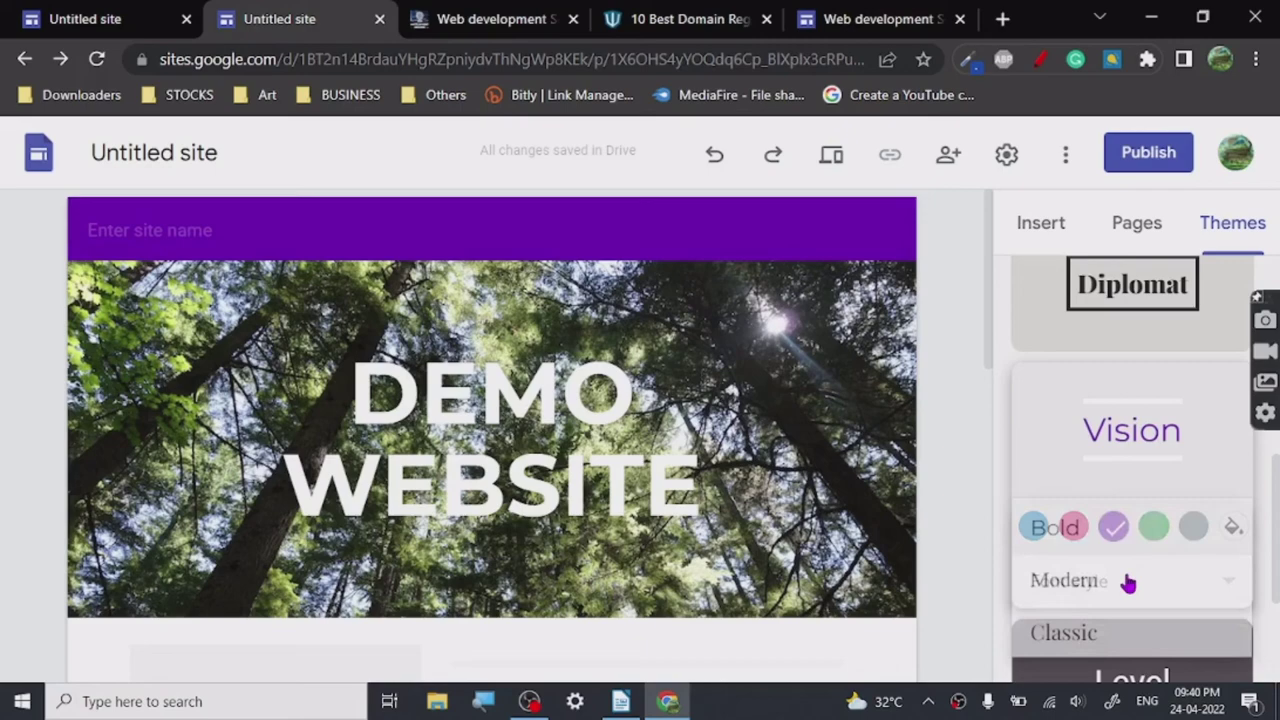
Step: Apply the Impression theme to the demo site and check the page's restyled blocks
left_click(1079, 598)
scroll(1100, 510, "down", 2)
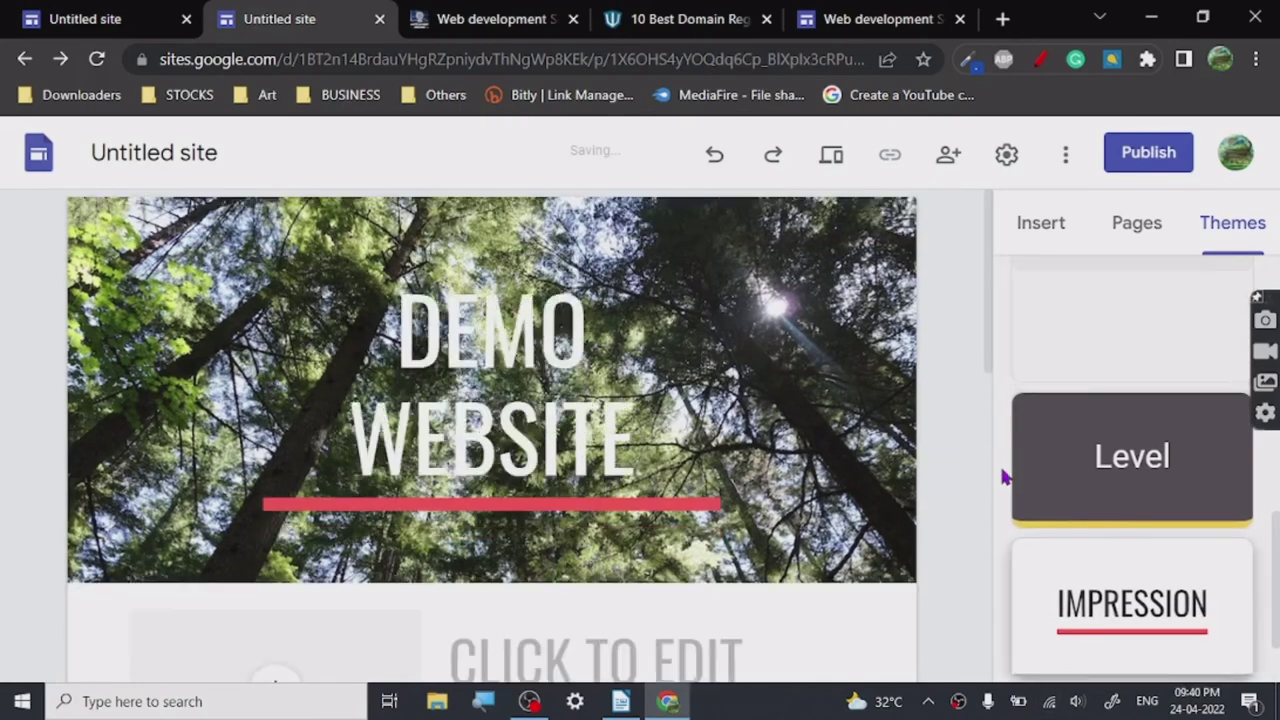
scroll(963, 447, "down", 10)
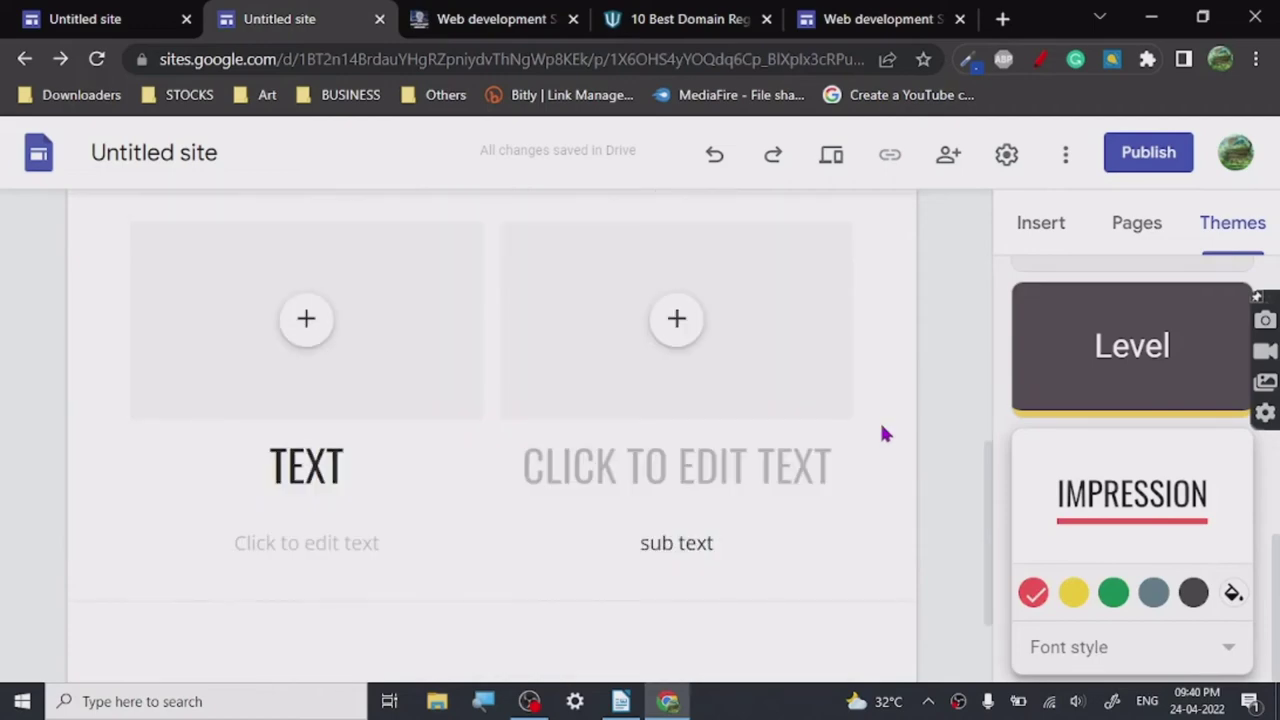
scroll(880, 431, "up", 5)
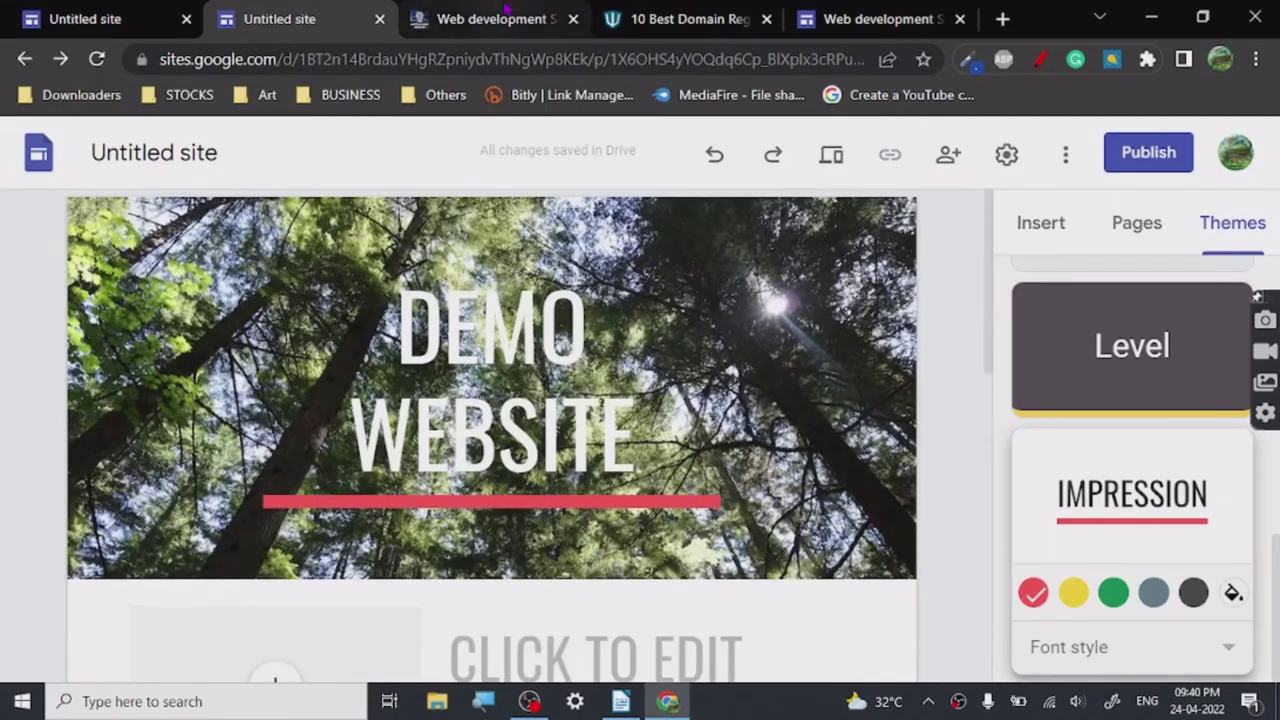
Step: Examine the styling of the example site gyannation.com from its header image down to its payment badges
left_click(507, 12)
scroll(600, 450, "down", 10)
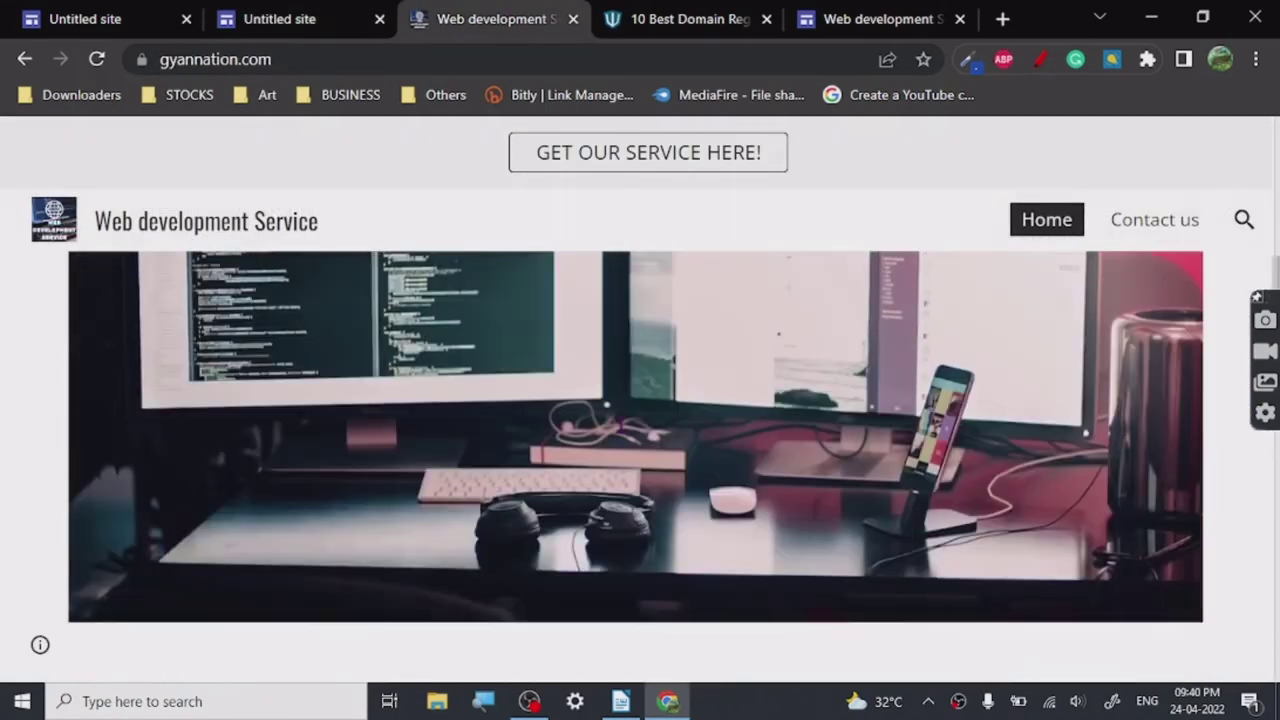
scroll(641, 517, "down", 4)
scroll(641, 517, "up", 12)
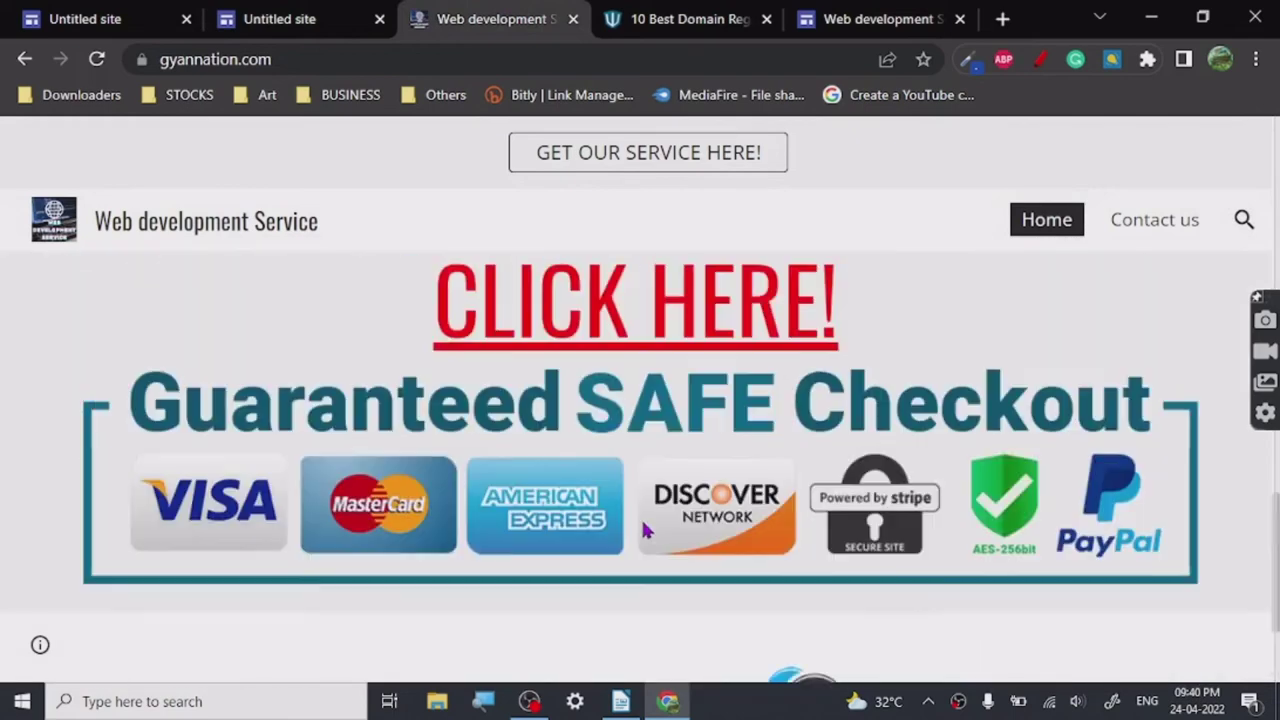
Step: Review the gyannation.com home page again, covering its headline banner, numbered service list and safe-checkout section
scroll(645, 530, "up", 2)
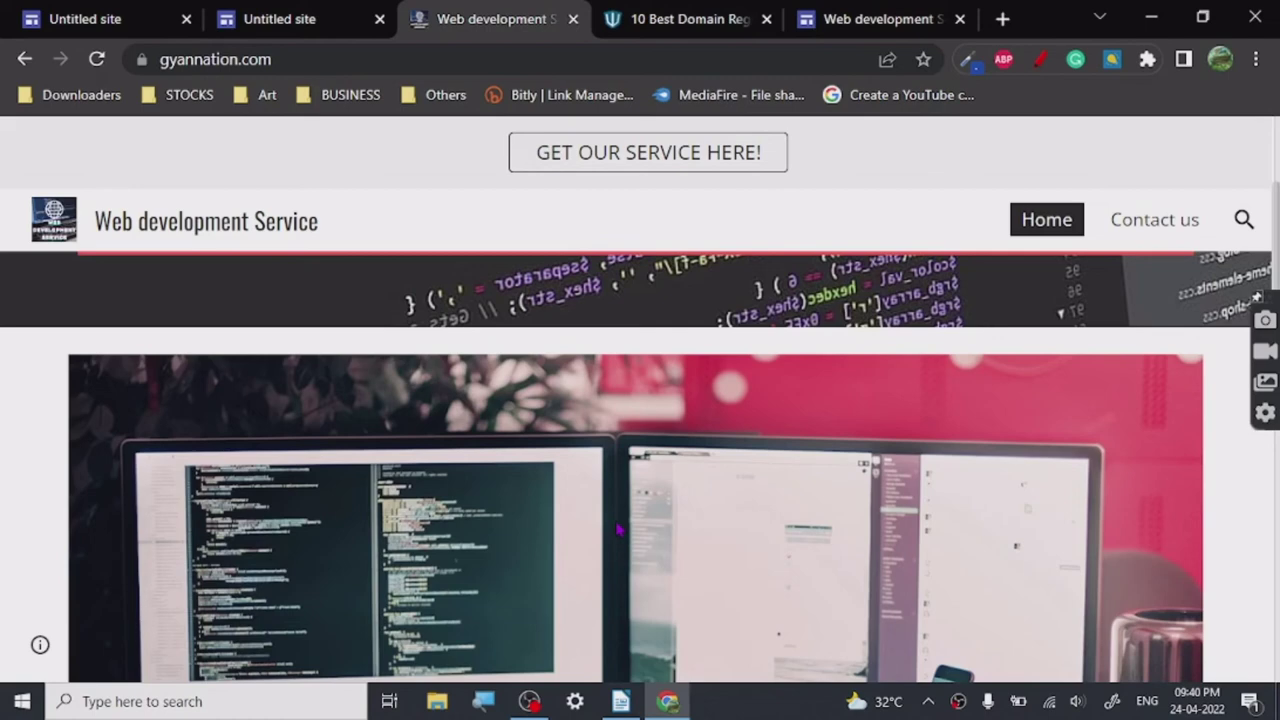
scroll(618, 530, "up", 3)
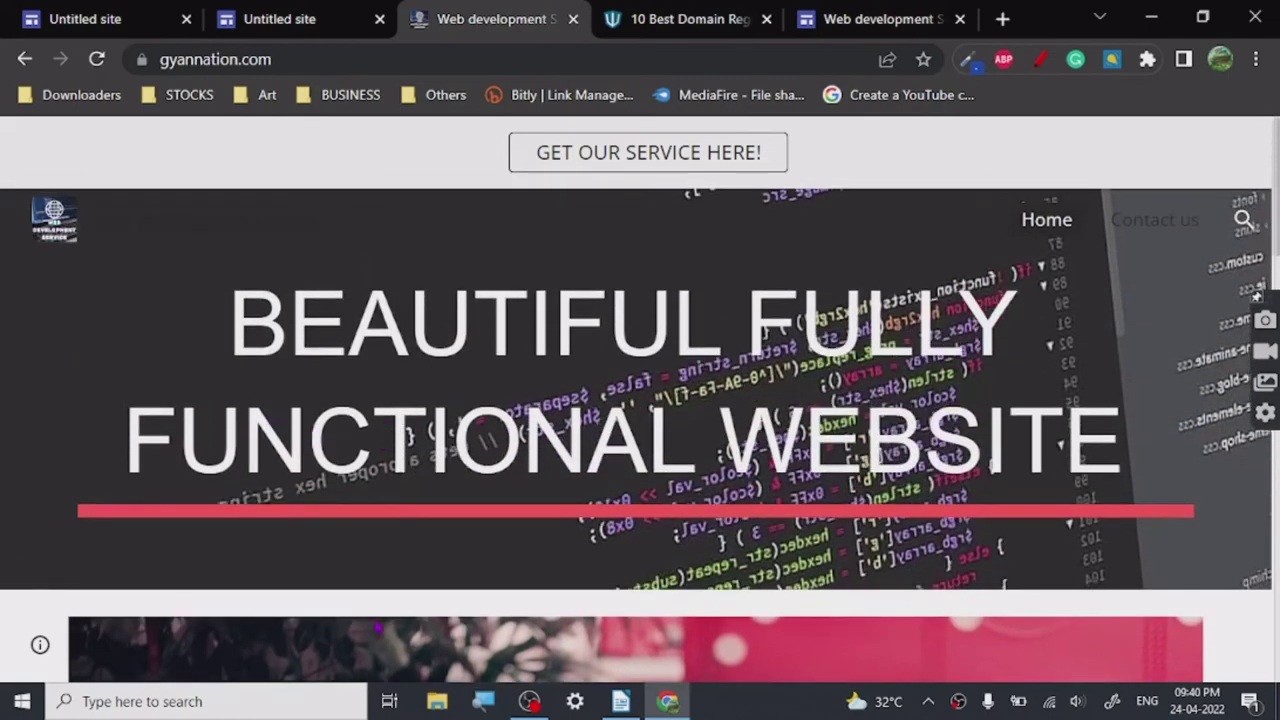
scroll(624, 316, "down", 6)
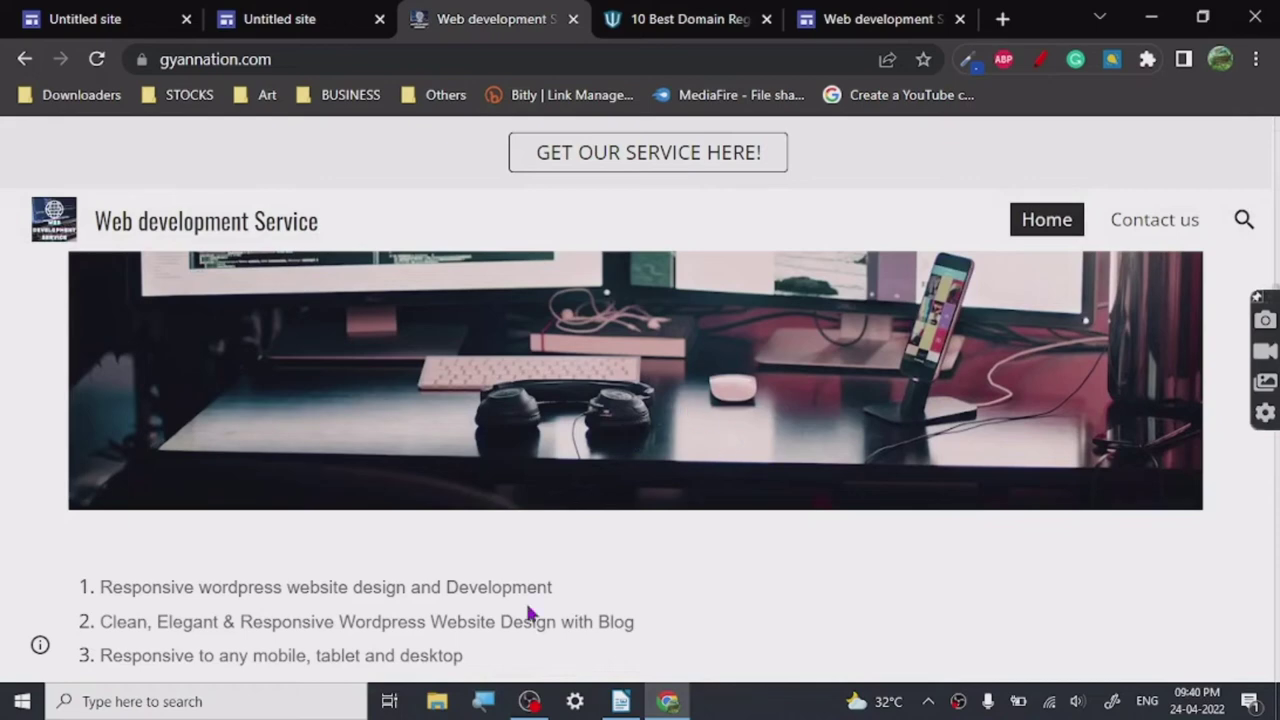
scroll(530, 612, "down", 8)
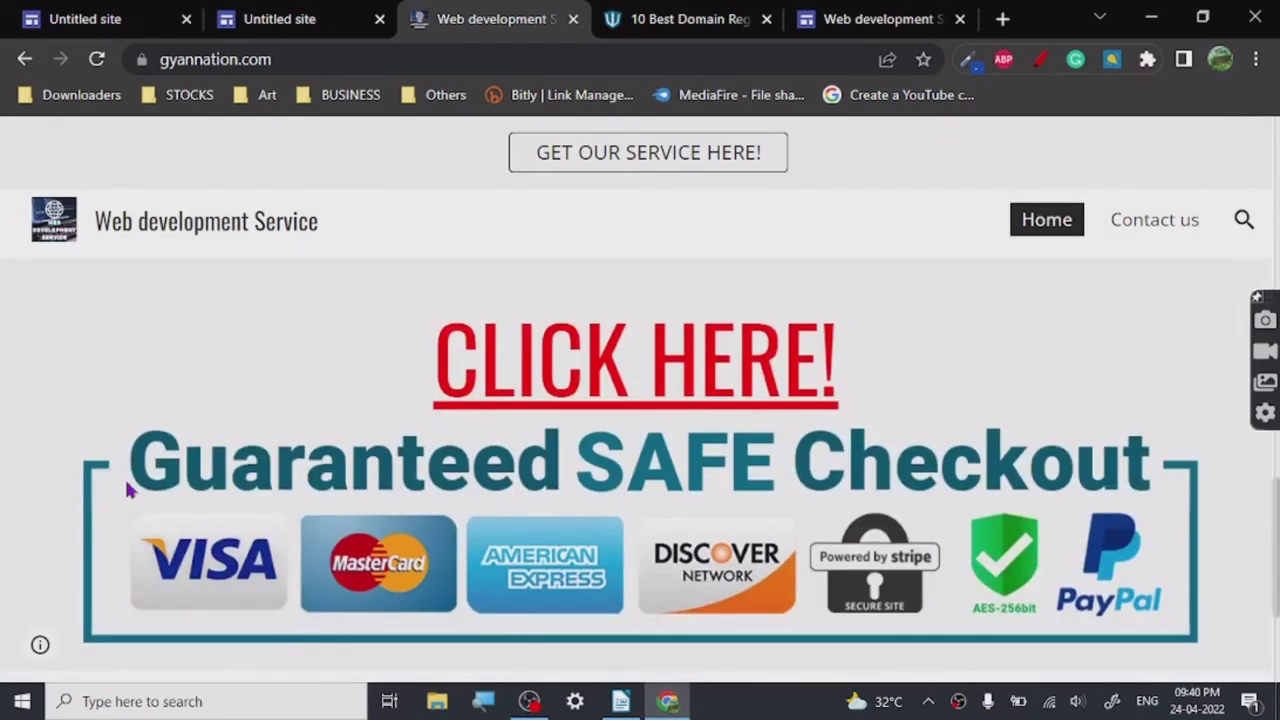
Step: View the demo site's page blocks, and highlight the sites.google.com part of the Web development Service editor's address
left_click(287, 10)
scroll(845, 500, "down", 1)
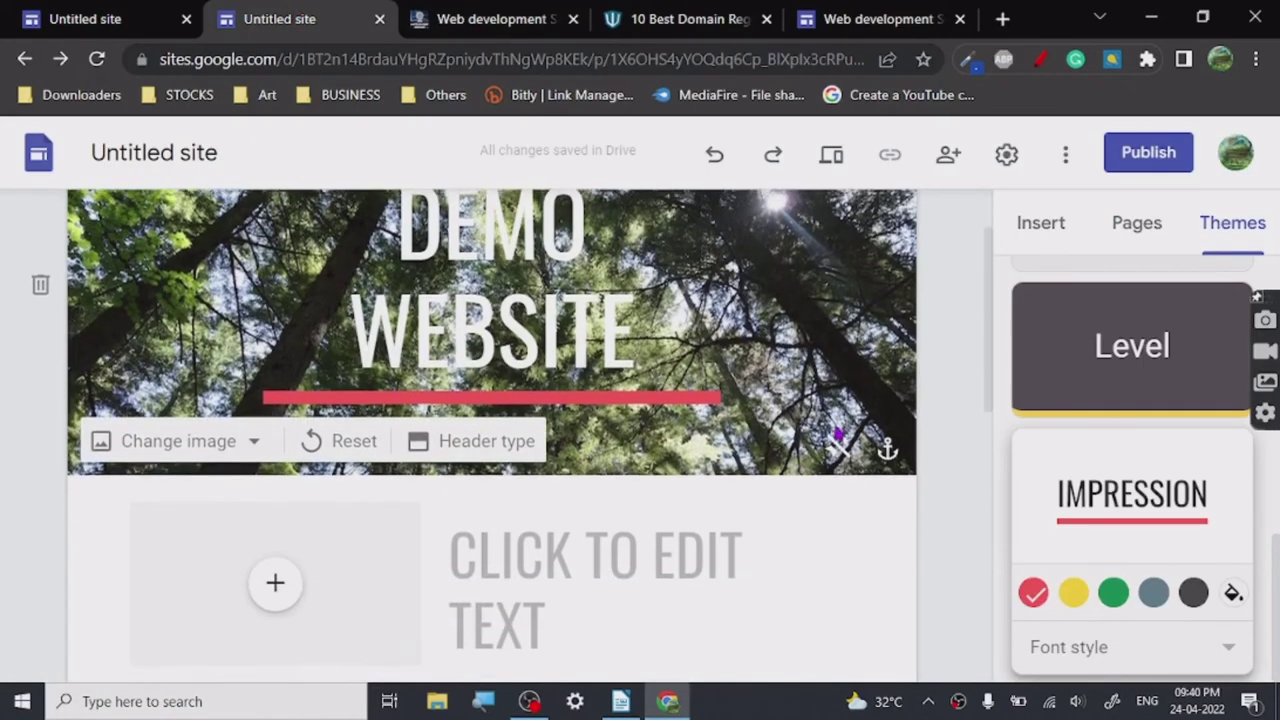
scroll(829, 429, "down", 5)
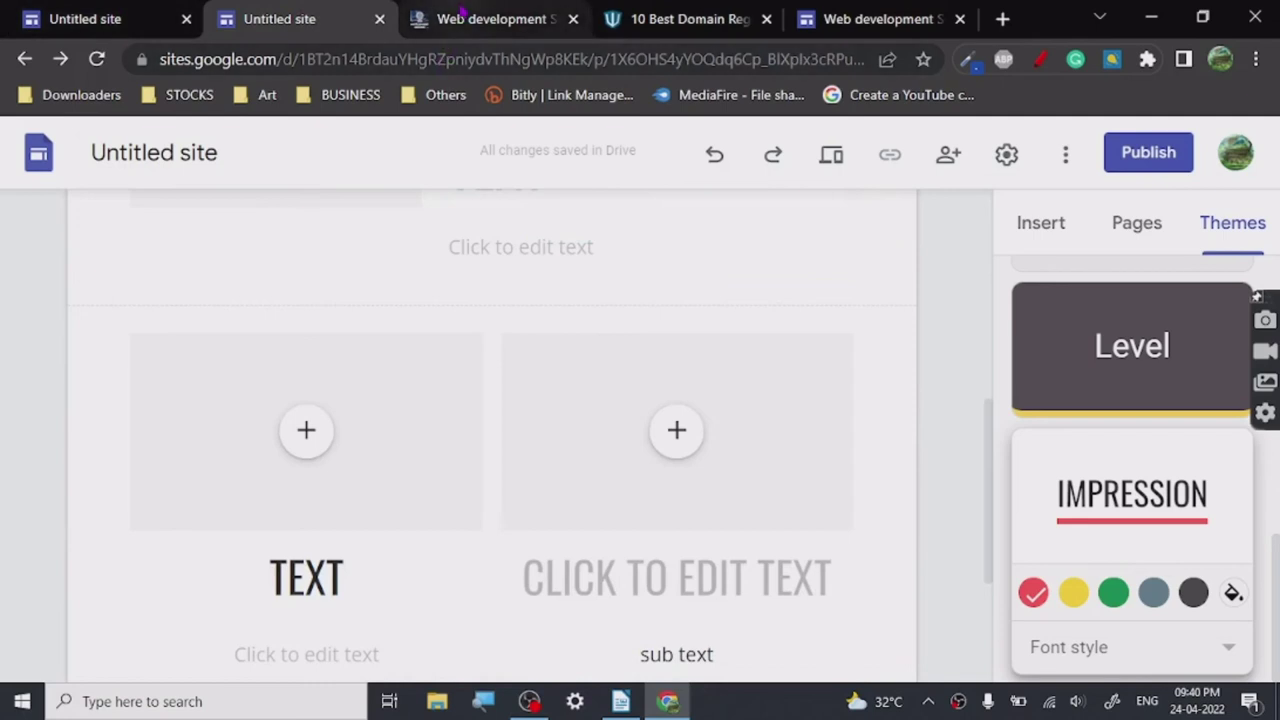
left_click(880, 18)
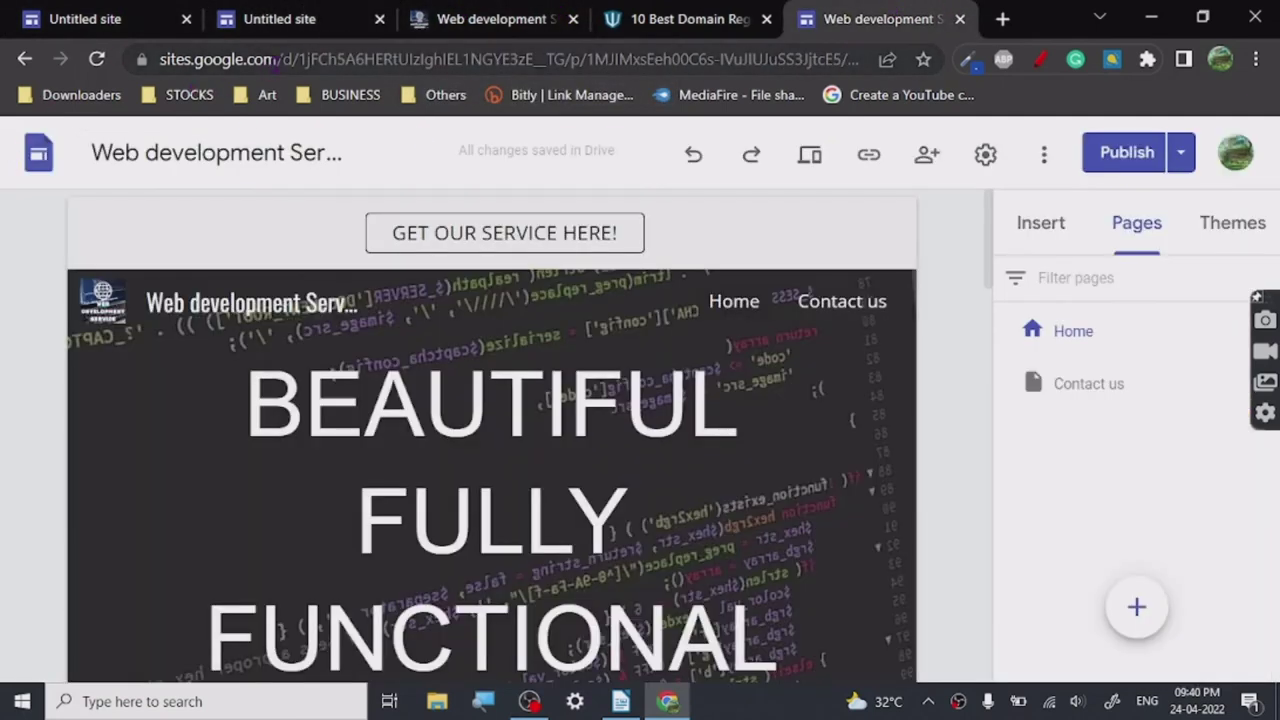
left_click_drag(276, 62, 160, 64)
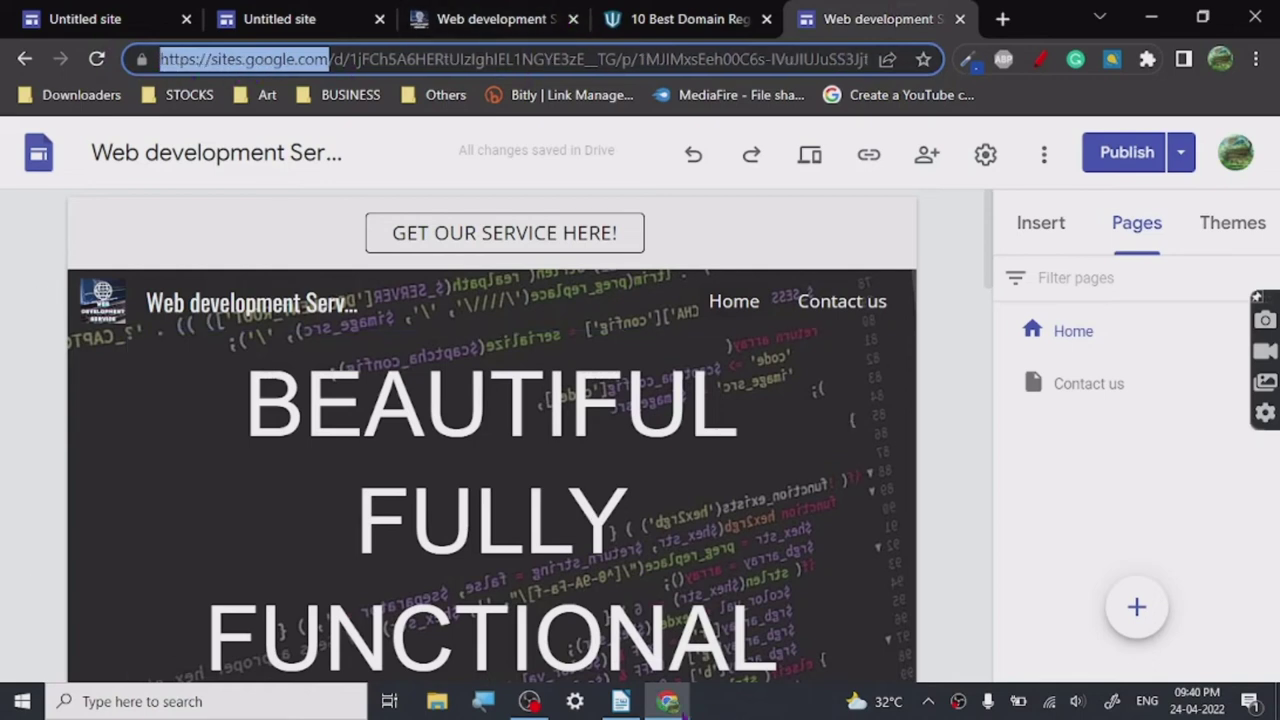
Step: Switch to the VIDEO TEXT DOC.odt notes in LibreOffice Writer and highlight the "ADSENSE APPROVAL" and "BLOGGER" text on the last page
left_click(621, 701)
scroll(528, 498, "down", 2)
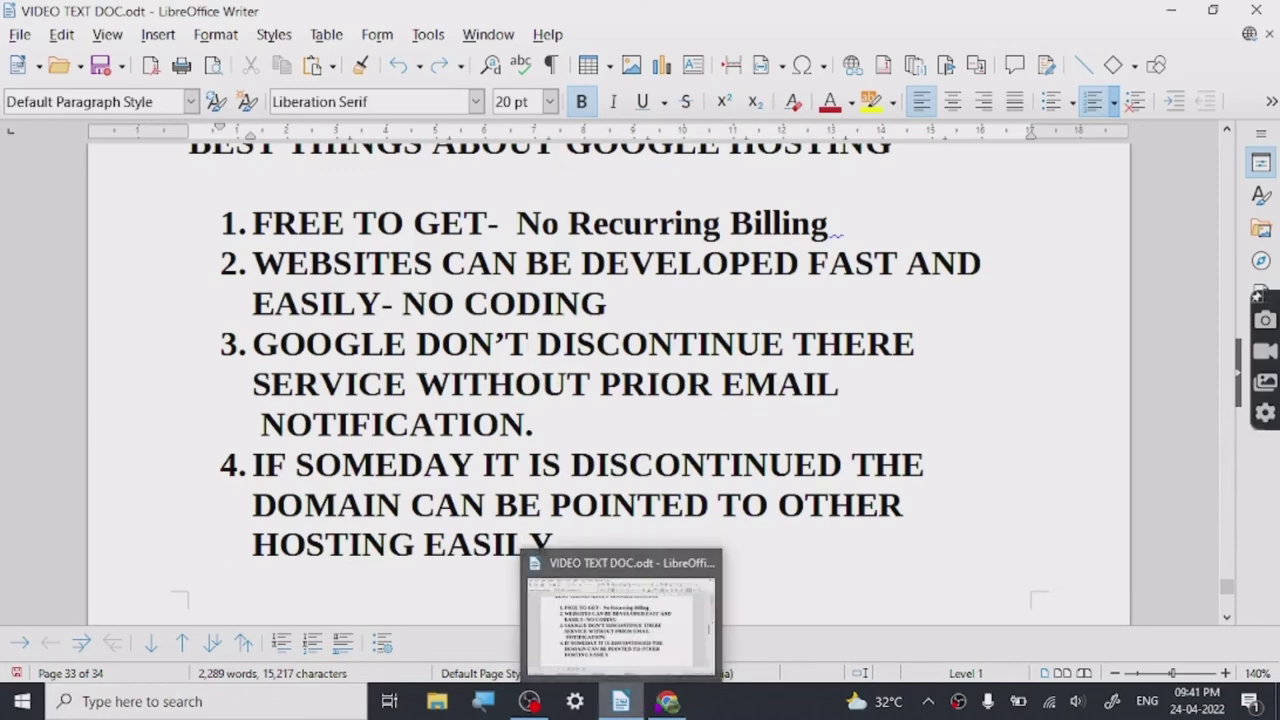
scroll(540, 428, "down", 3)
scroll(540, 428, "down", 5)
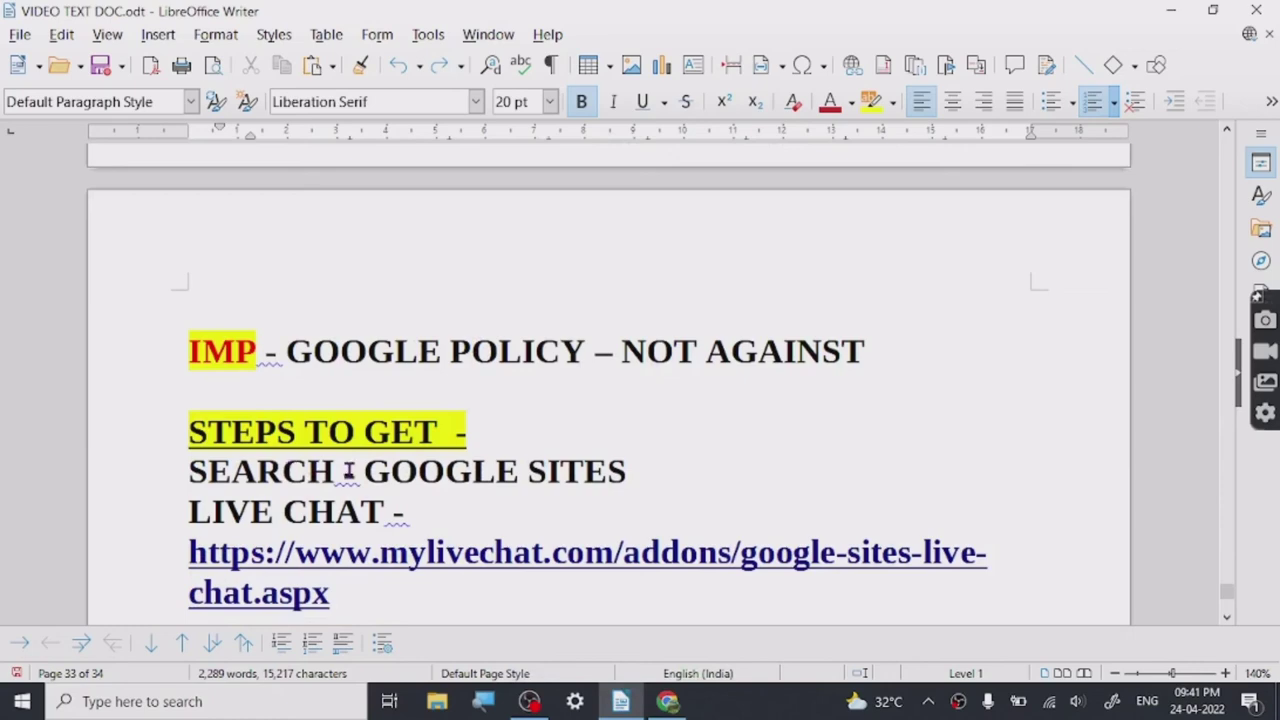
scroll(349, 470, "down", 5)
double_click(278, 345)
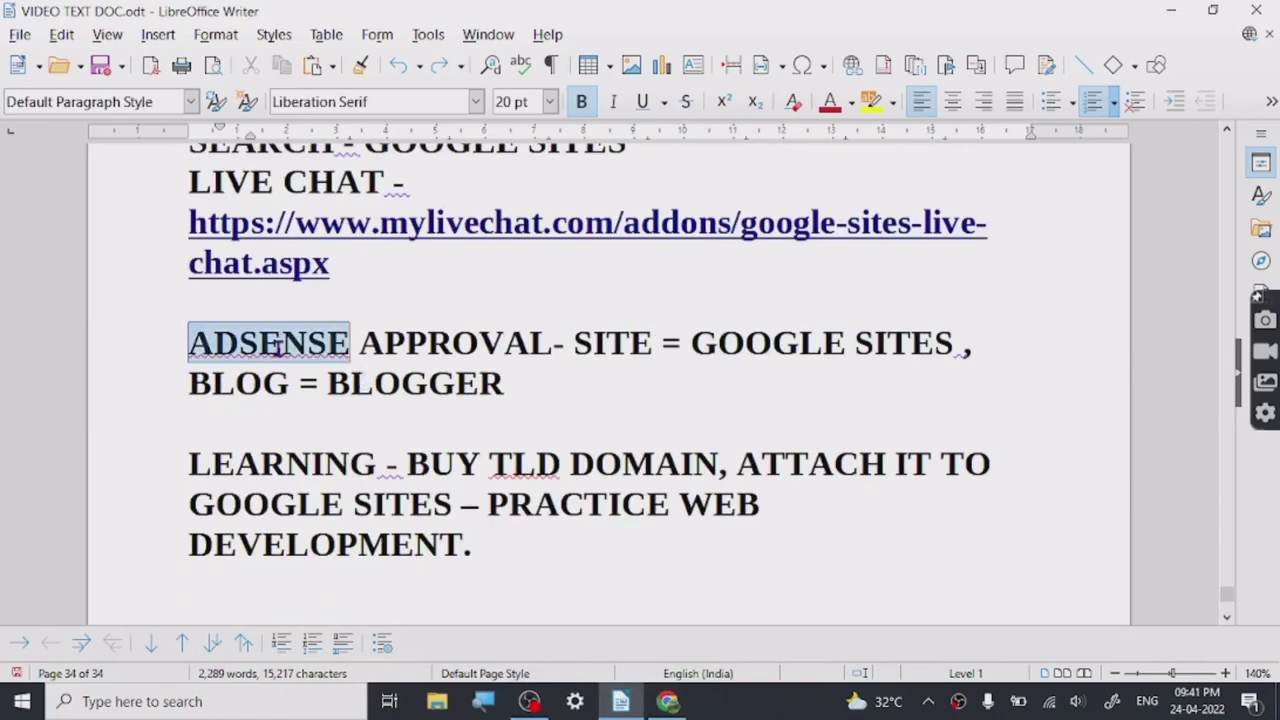
left_click(278, 345)
left_click(198, 344)
left_click_drag(190, 344, 550, 344)
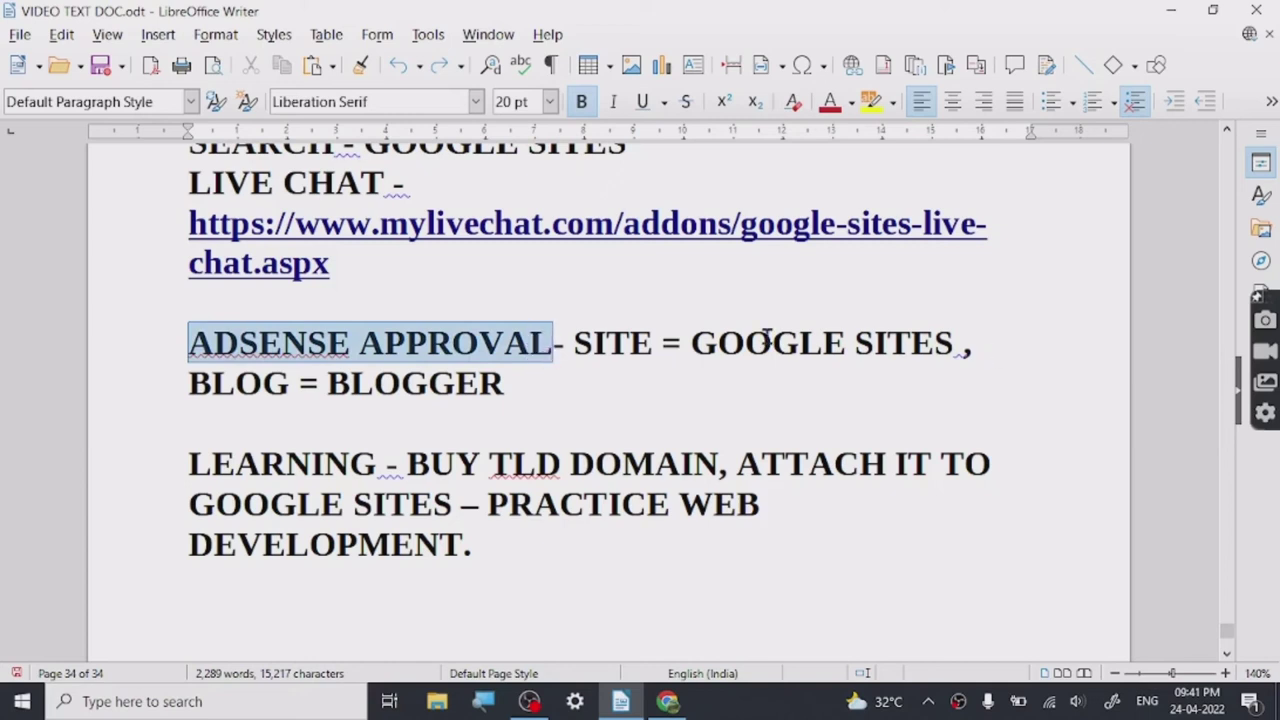
double_click(352, 390)
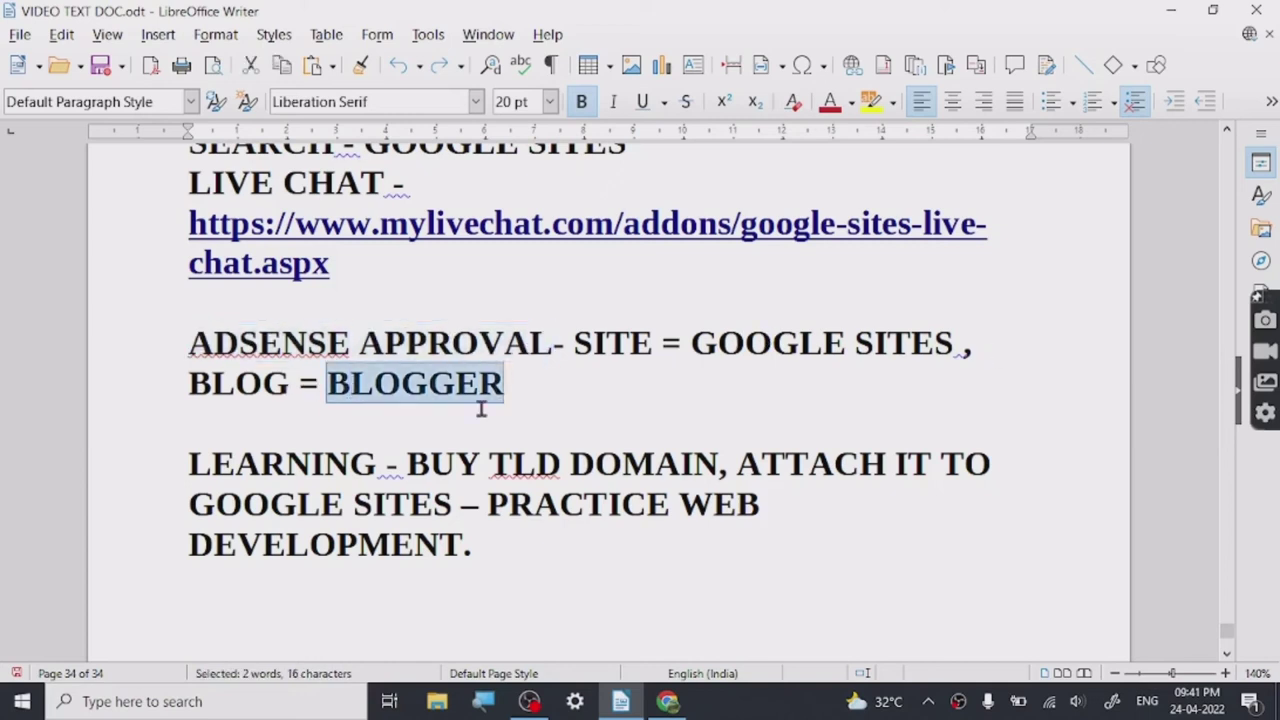
left_click(694, 415)
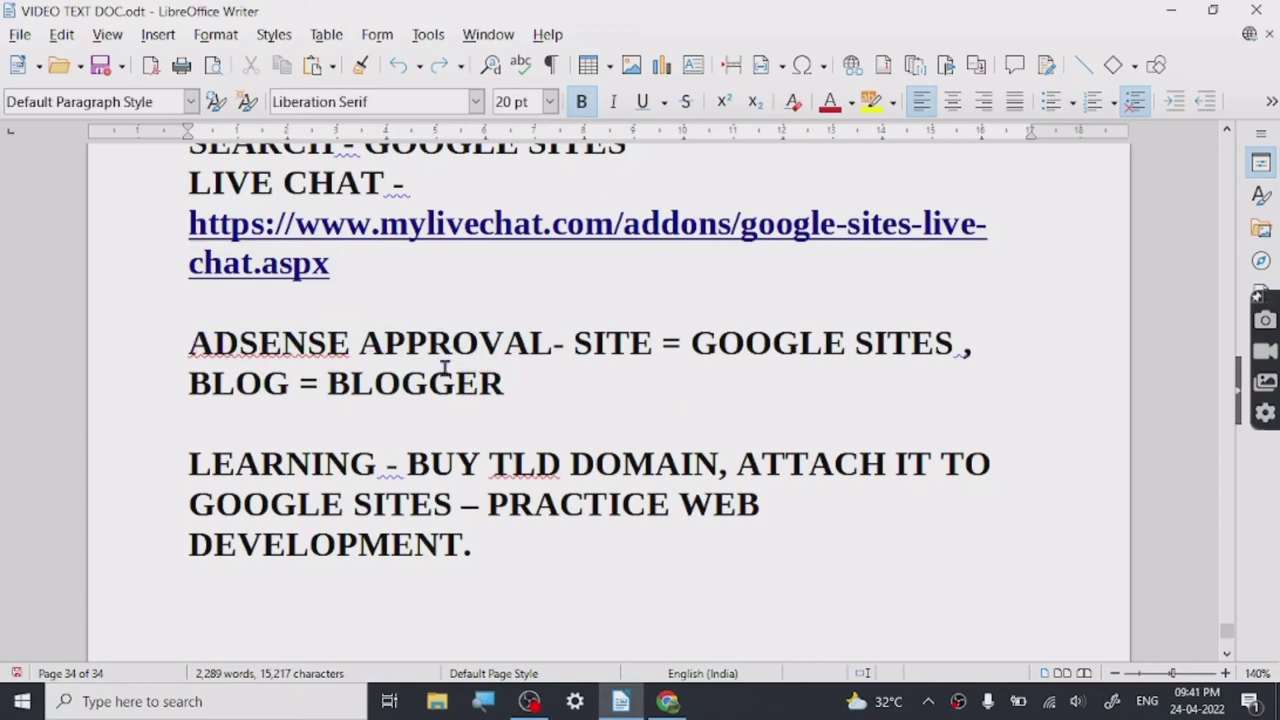
Step: Look over the Web development Service home page in Chrome, and return to the Writer notes on learning web development
mouse_move(667, 701)
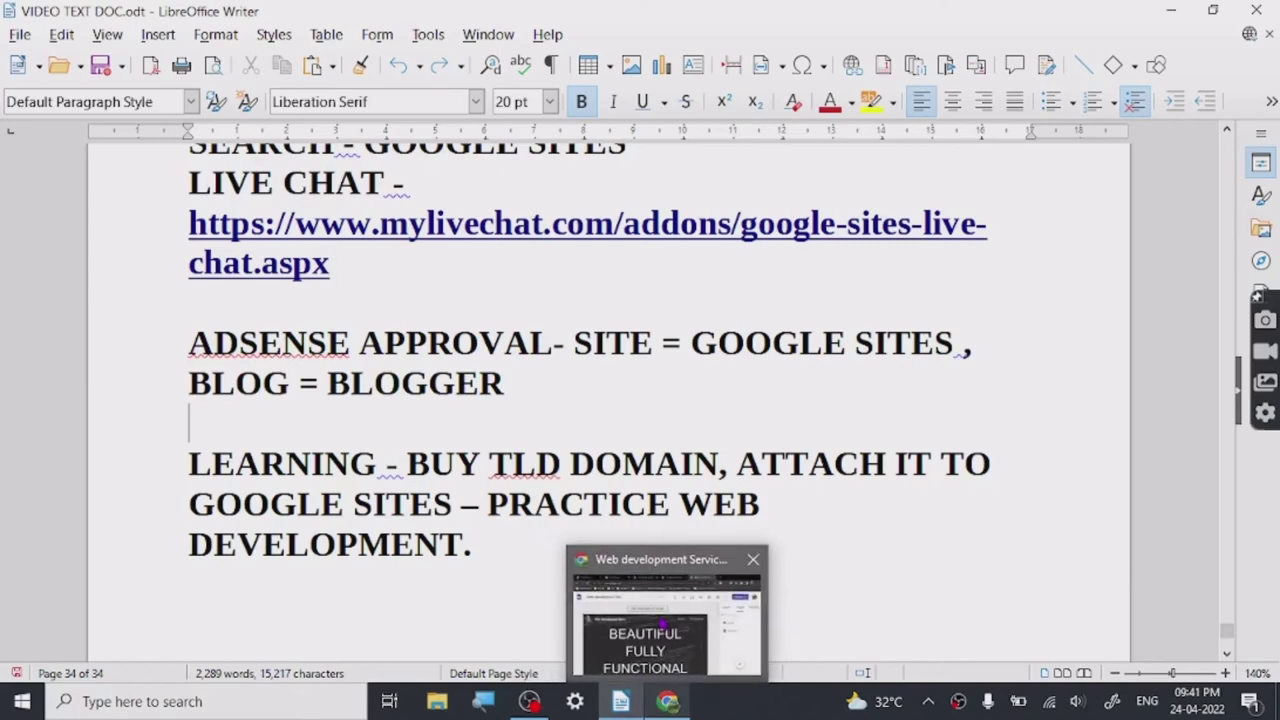
left_click(667, 612)
scroll(590, 340, "down", 15)
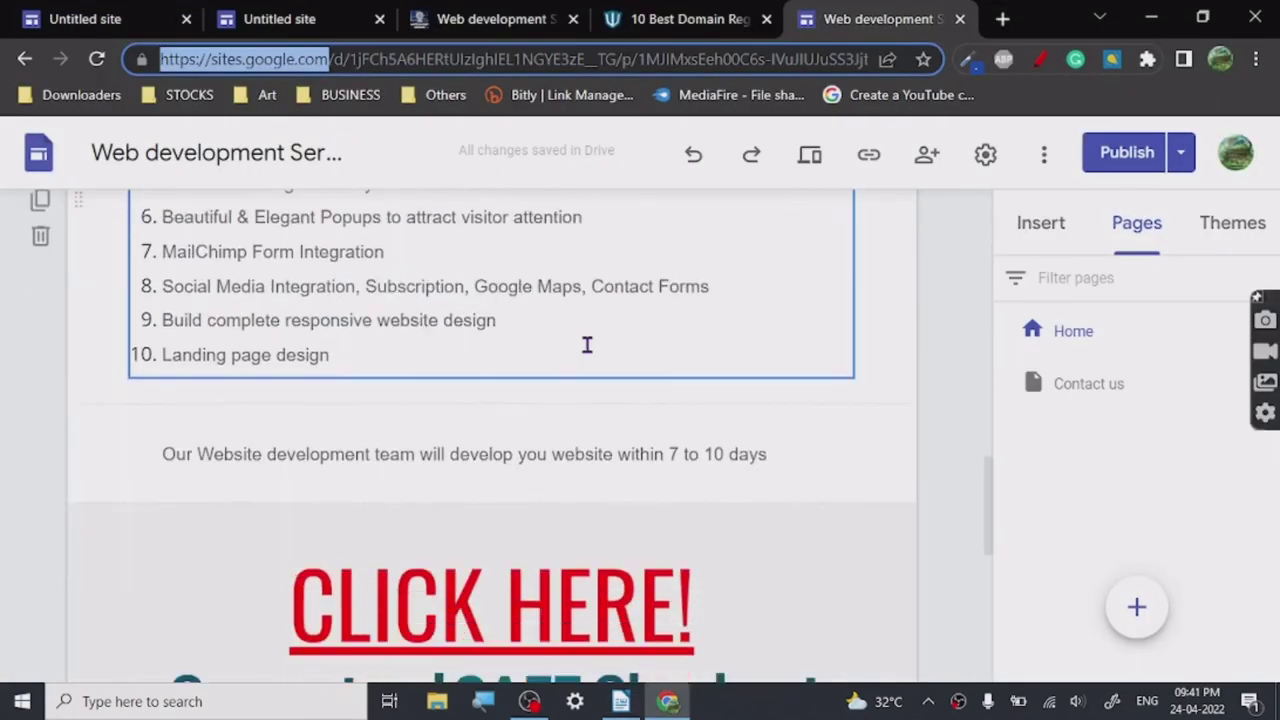
scroll(571, 437, "up", 15)
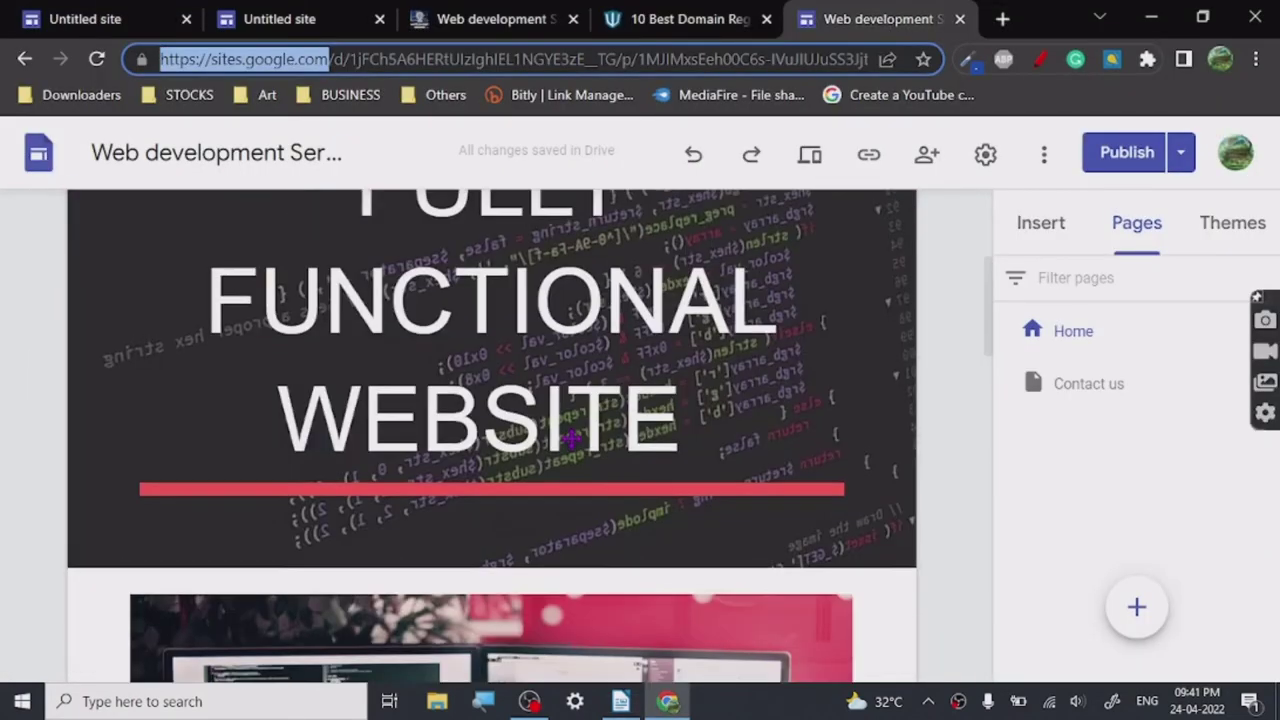
mouse_move(687, 708)
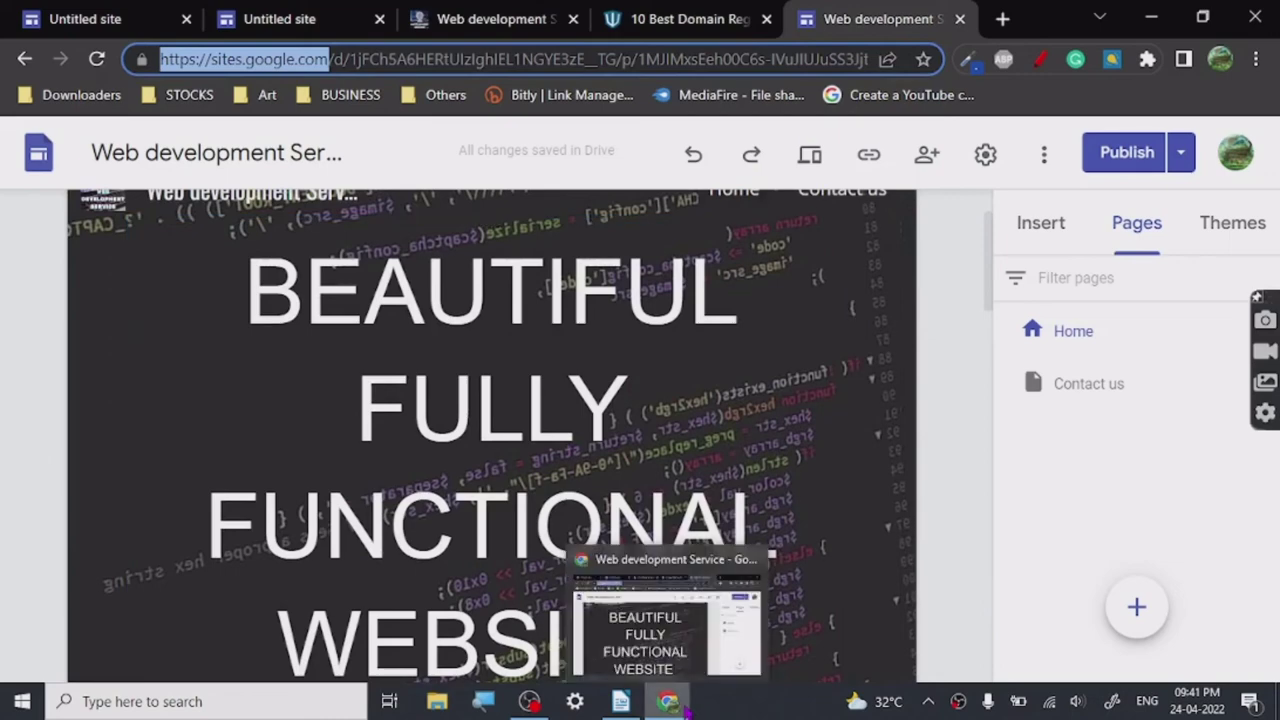
left_click(619, 632)
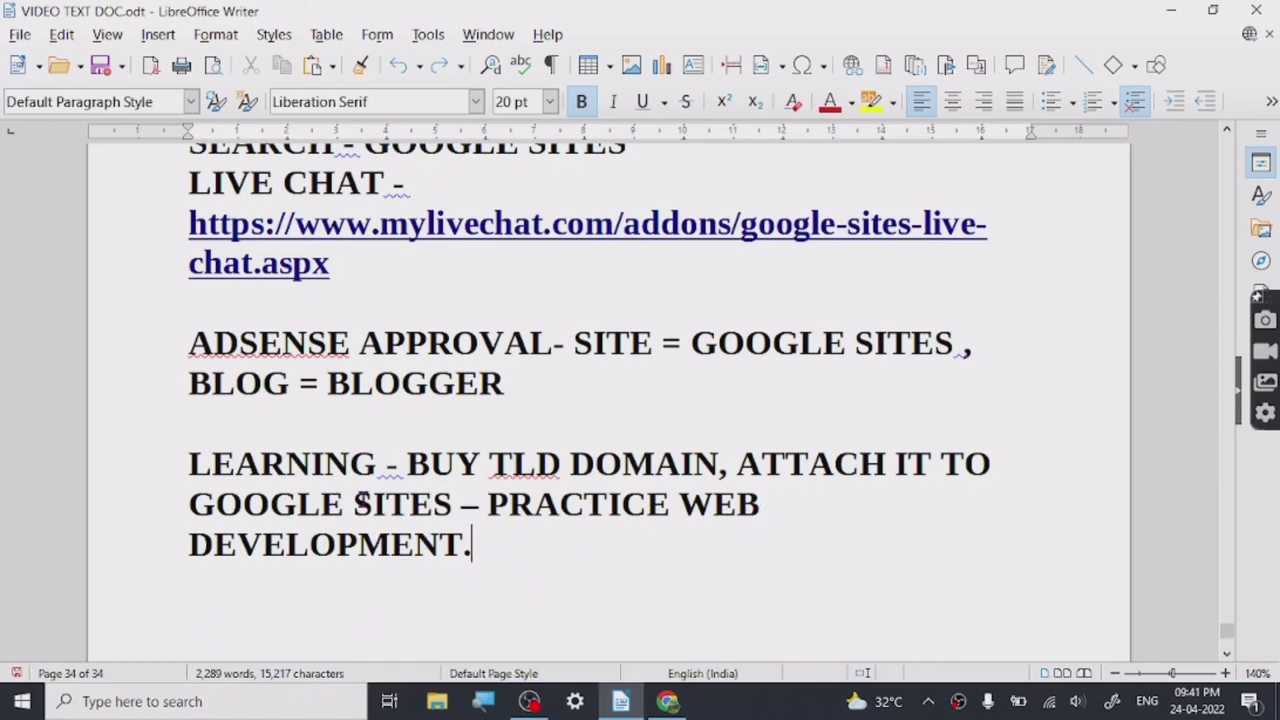
scroll(509, 443, "up", 1)
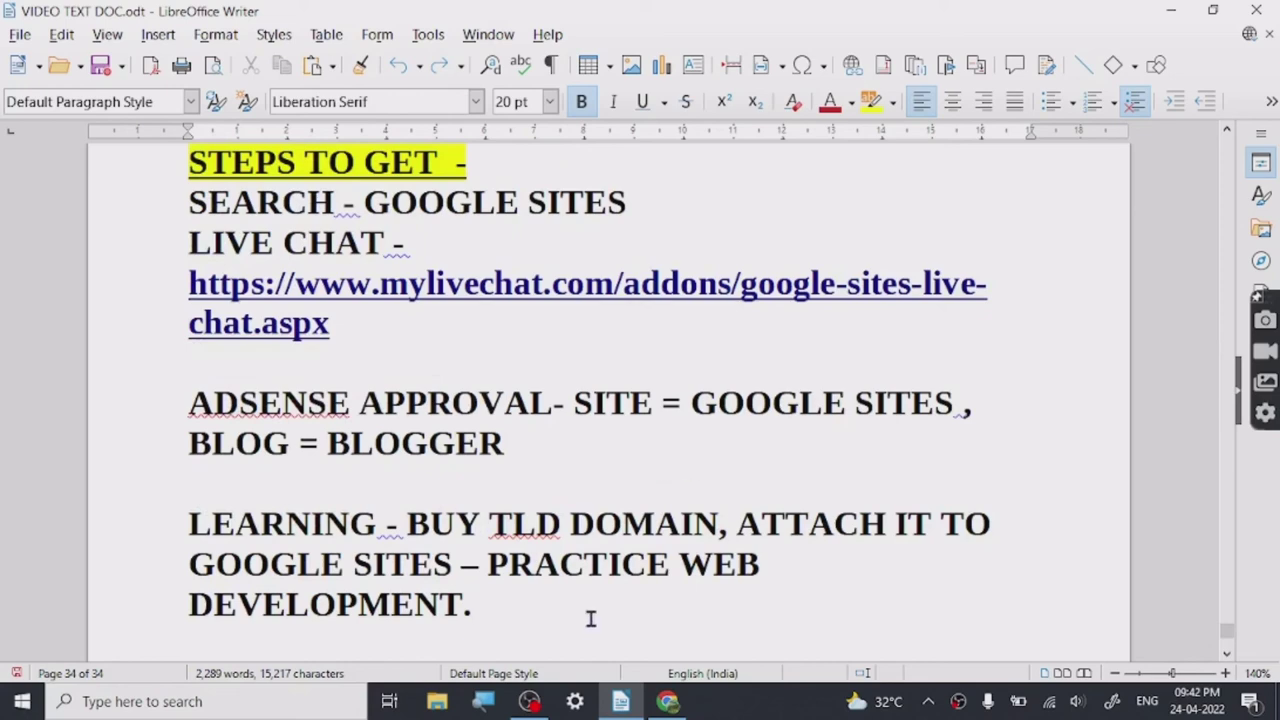
Step: Switch to Chrome, view the Web development Service site's publish review page, and return to the editor
left_click(667, 701)
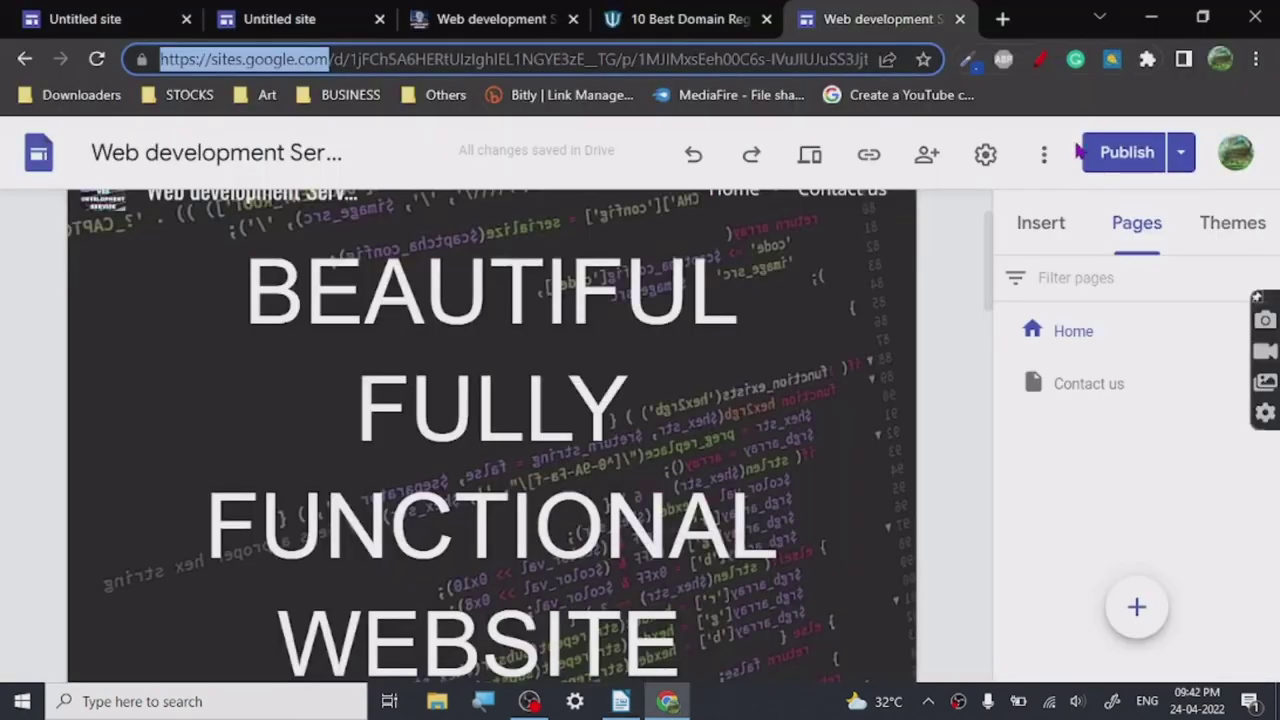
left_click(1127, 152)
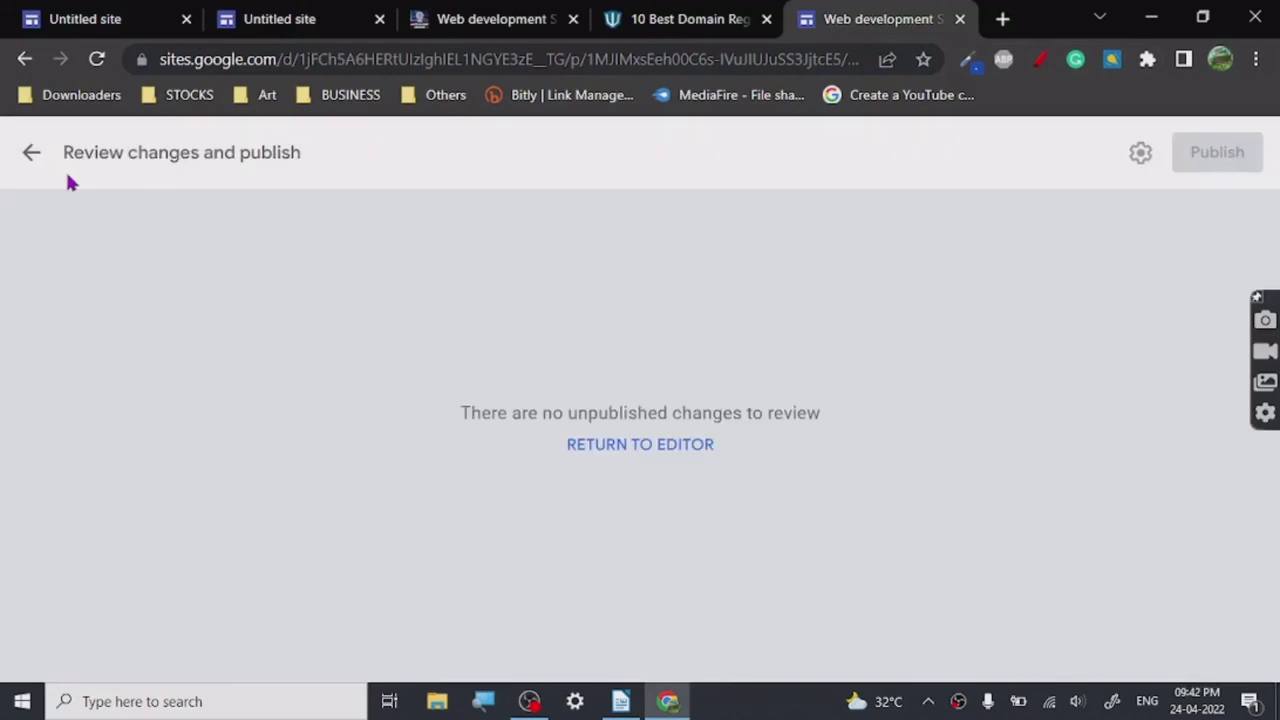
left_click(25, 155)
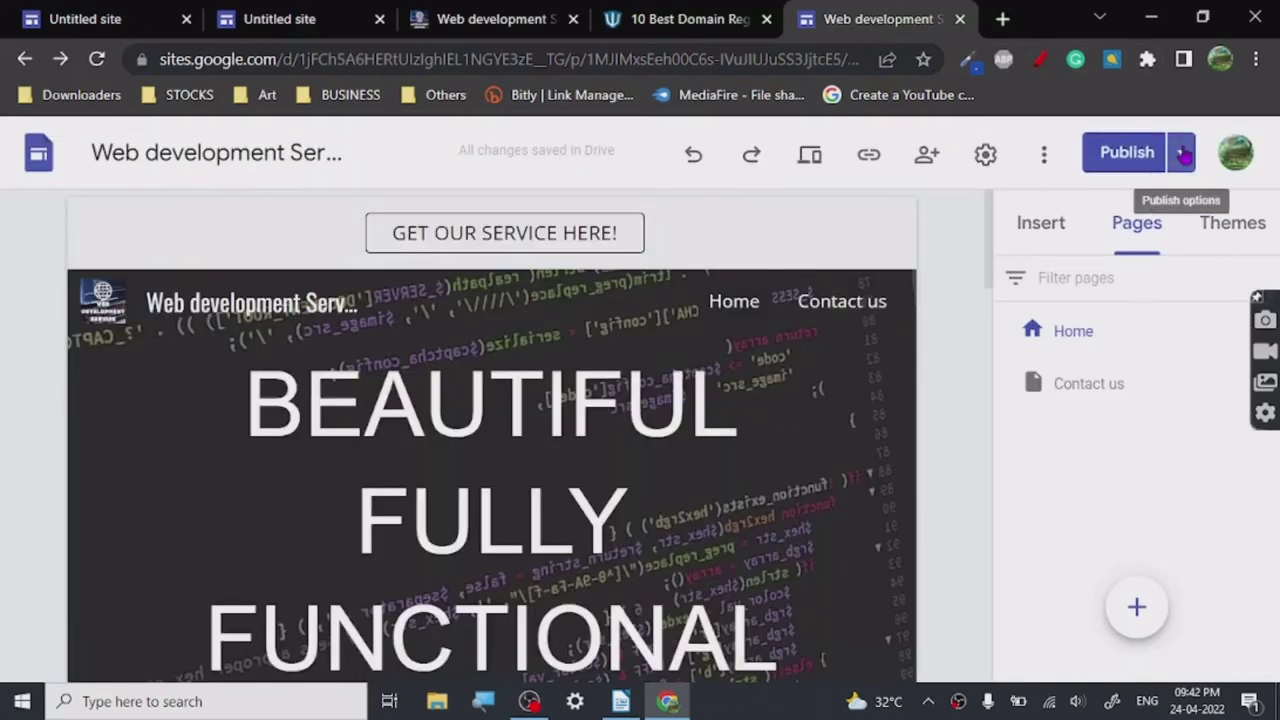
Step: Examine the web address and custom domain in the Web development Service site's publish settings, and close them without saving
left_click(1181, 153)
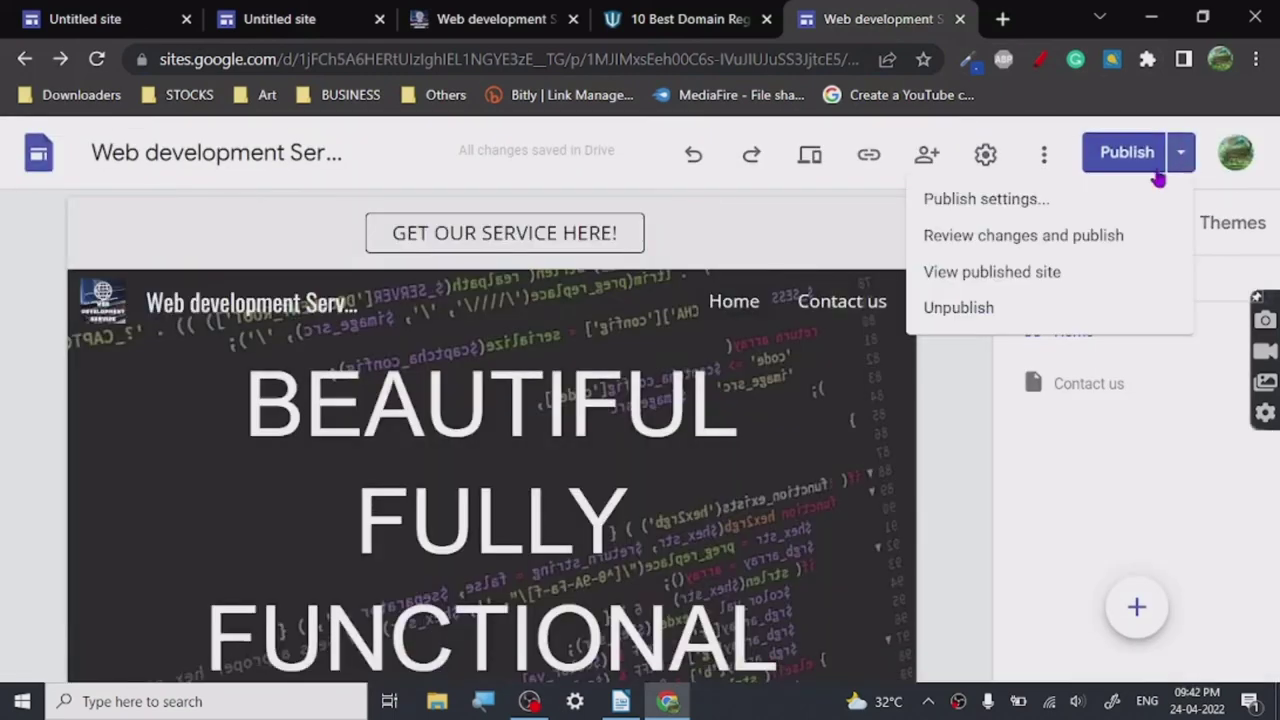
left_click(1080, 205)
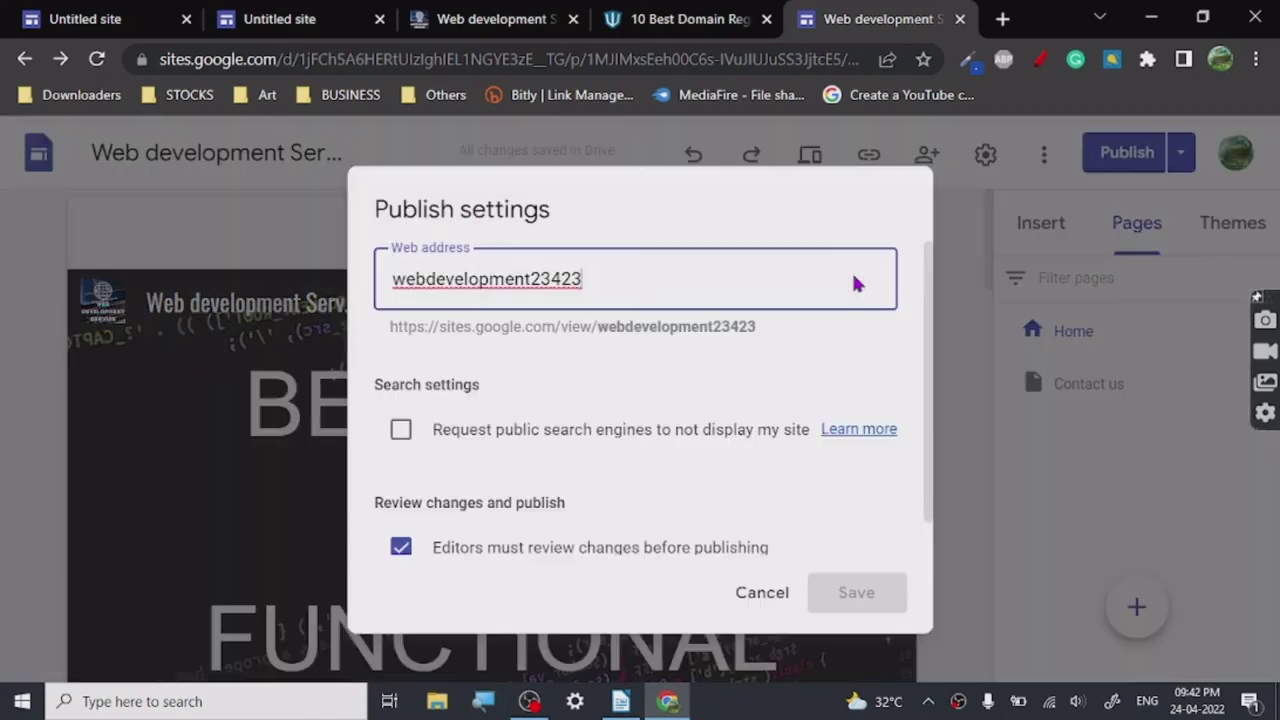
double_click(600, 321)
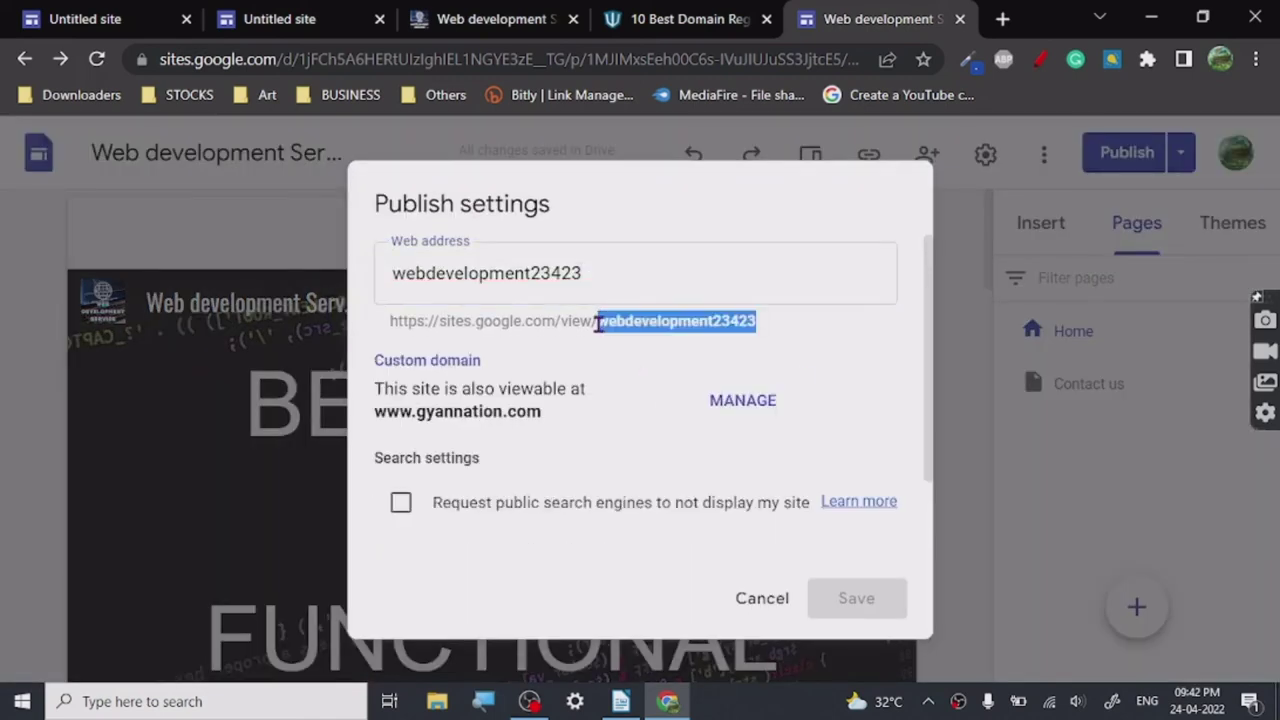
left_click(474, 318)
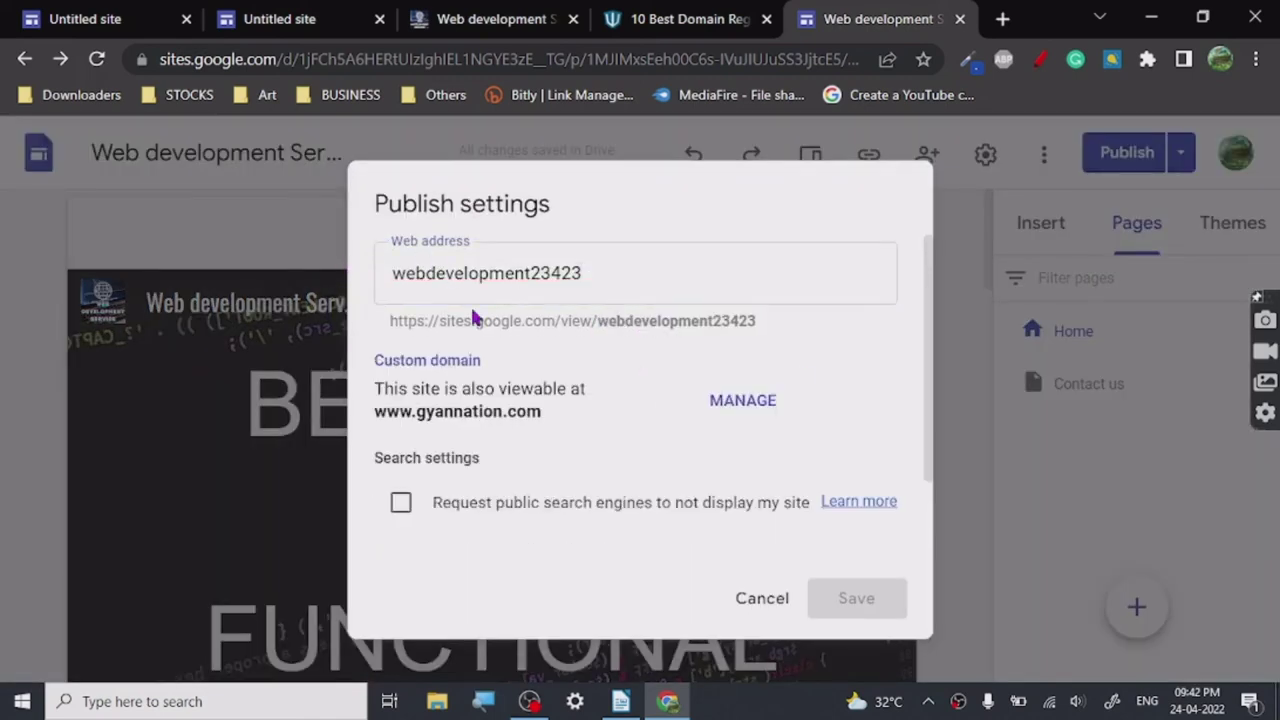
triple_click(482, 417)
left_click(452, 410)
left_click(740, 596)
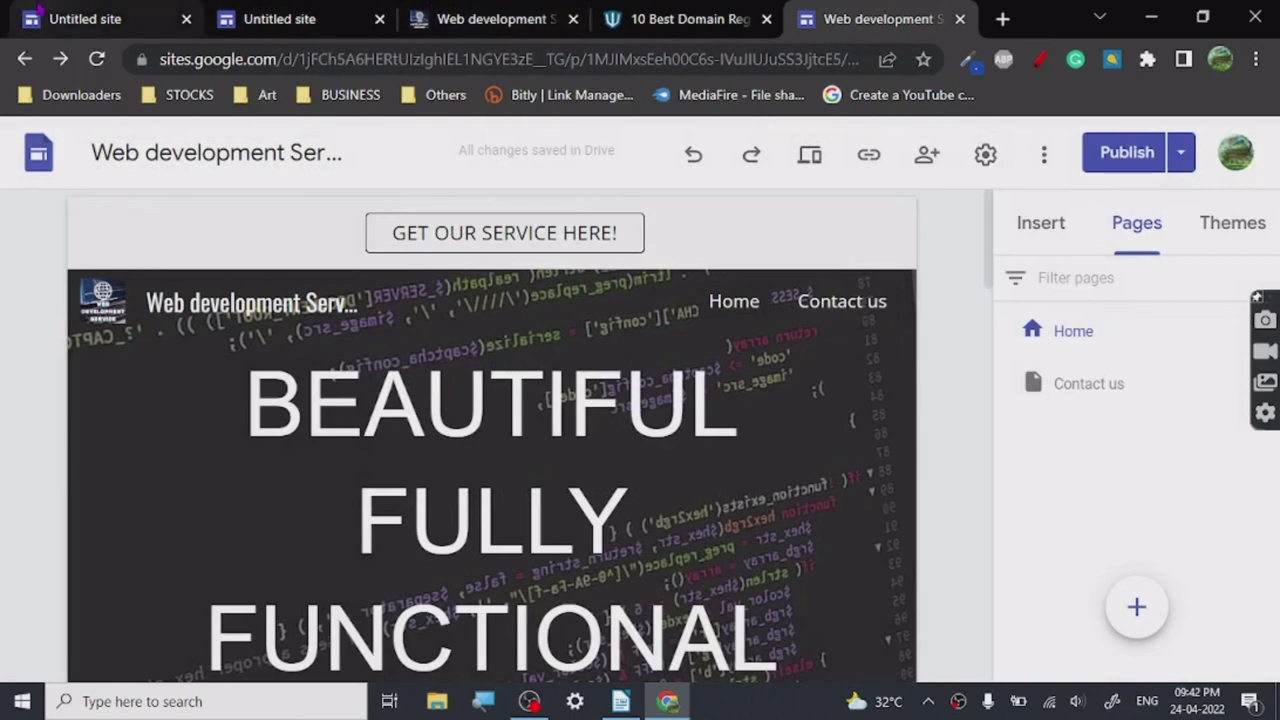
Step: Bring up the demo site's editor, and switch to the Writer notes to read the AdSense and learning paragraphs
left_click(60, 18)
left_click(255, 18)
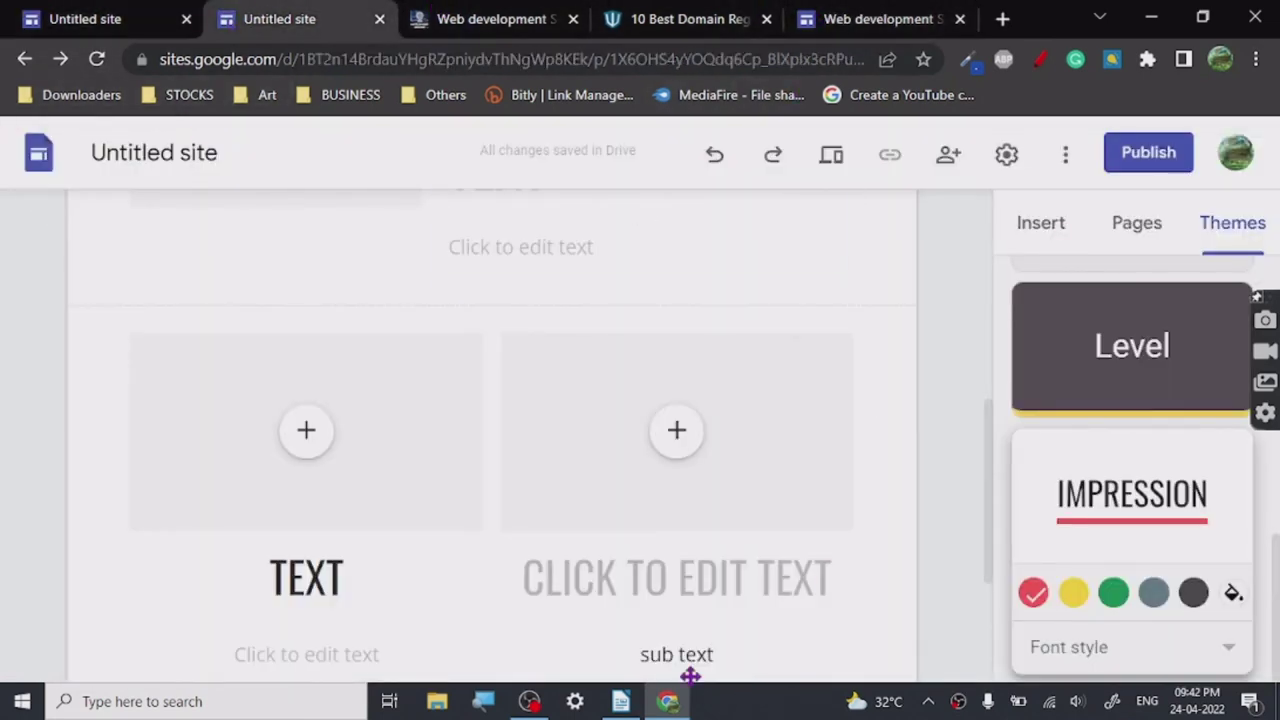
mouse_move(620, 700)
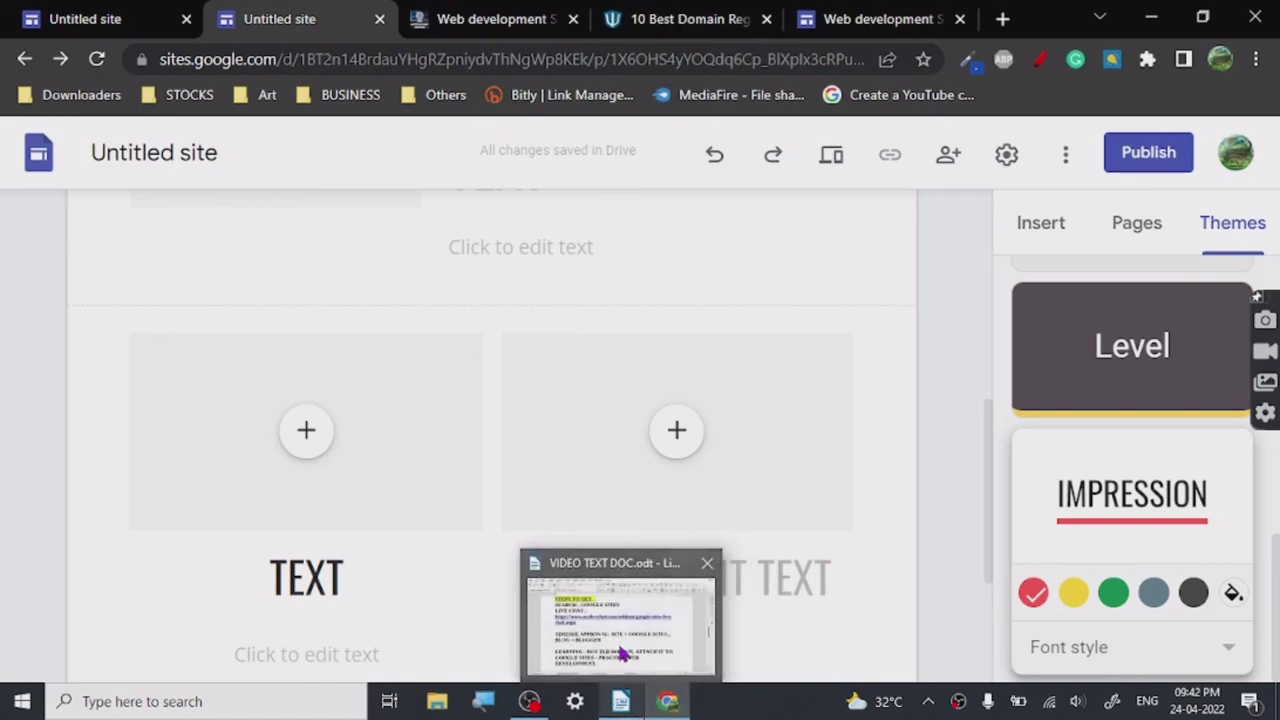
left_click(622, 653)
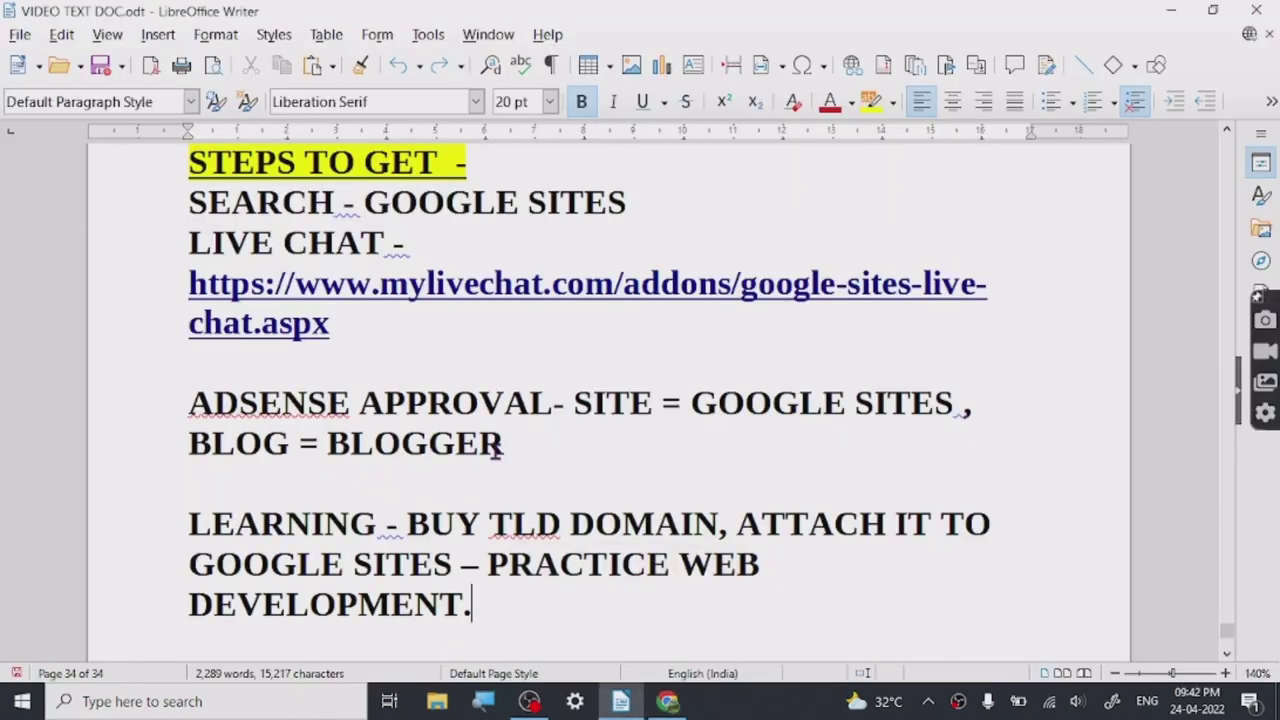
scroll(497, 447, "down", 2)
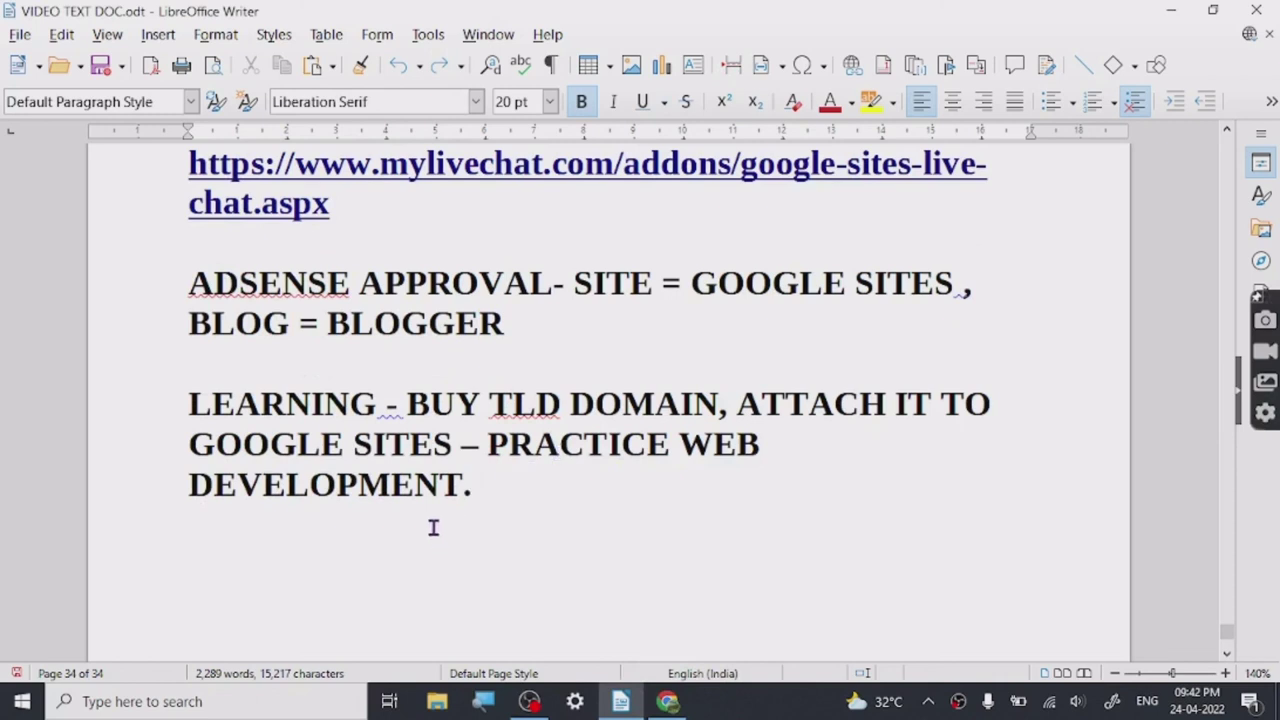
left_click(640, 486)
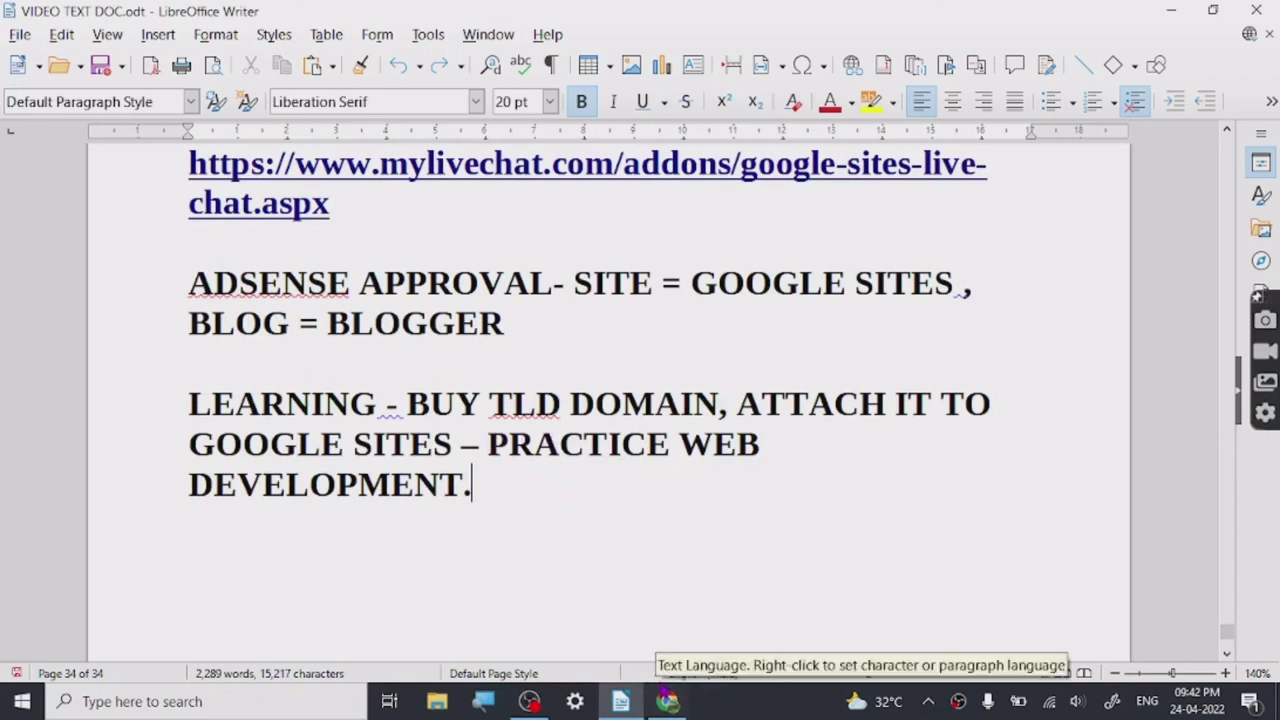
Step: Switch to Chrome and view the demo site's page from its blocks up to the DEMO WEBSITE header
mouse_move(670, 702)
left_click(663, 645)
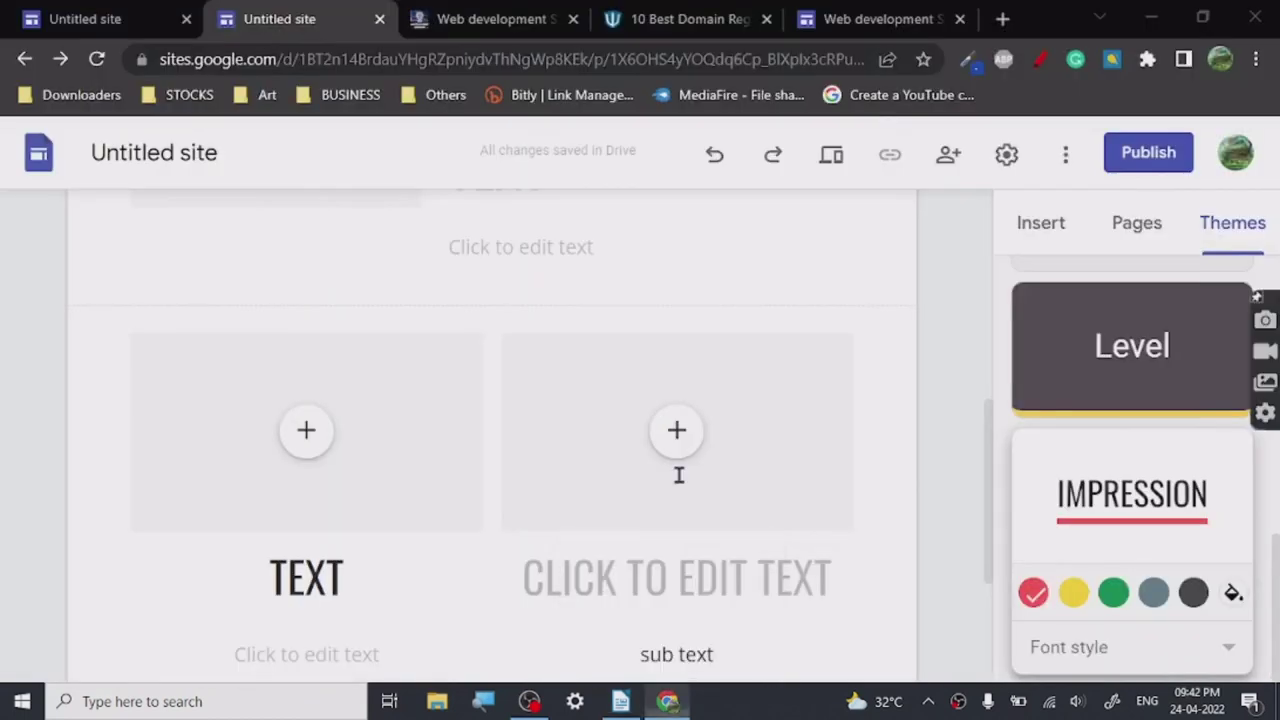
scroll(957, 376, "up", 1)
scroll(957, 376, "up", 5)
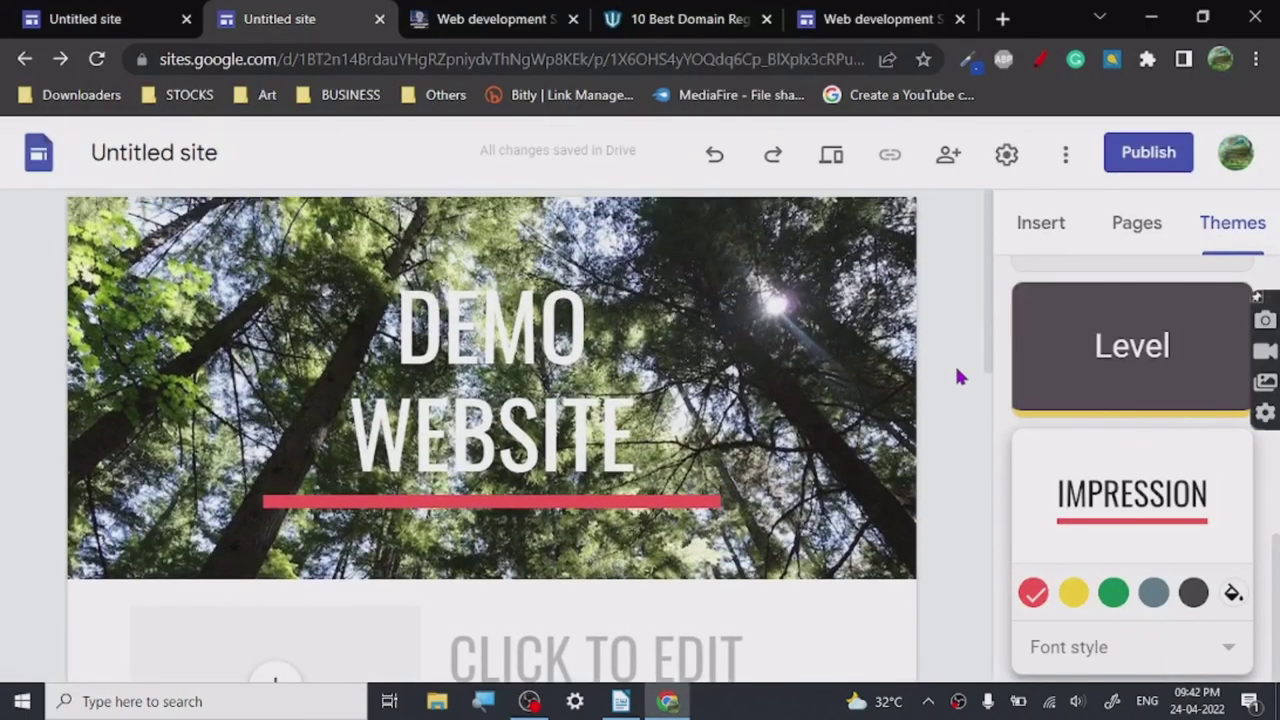
mouse_move(697, 398)
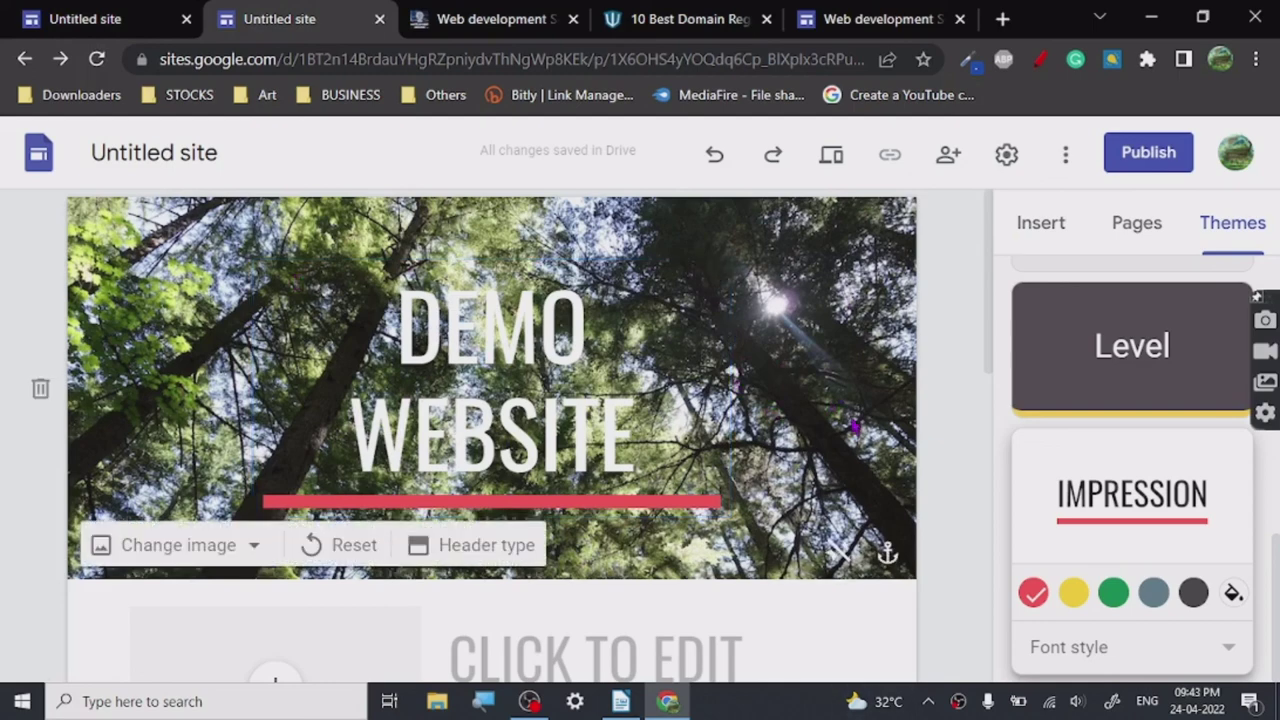
scroll(863, 509, "down", 3)
scroll(866, 517, "up", 3)
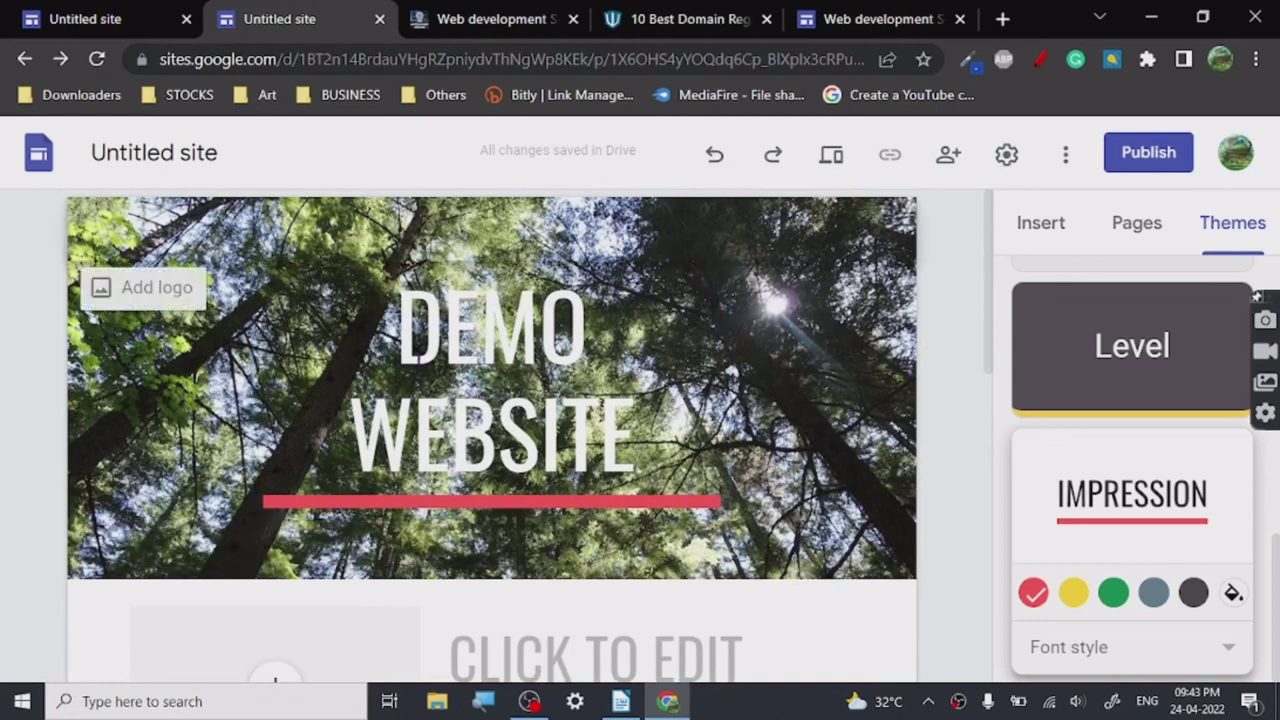
Step: Switch to the Writer notes and highlight the heading "GET FREE GOOGLE LIFETIME HOSTING FOR YOUR WEBSITE"
mouse_move(620, 700)
left_click(613, 647)
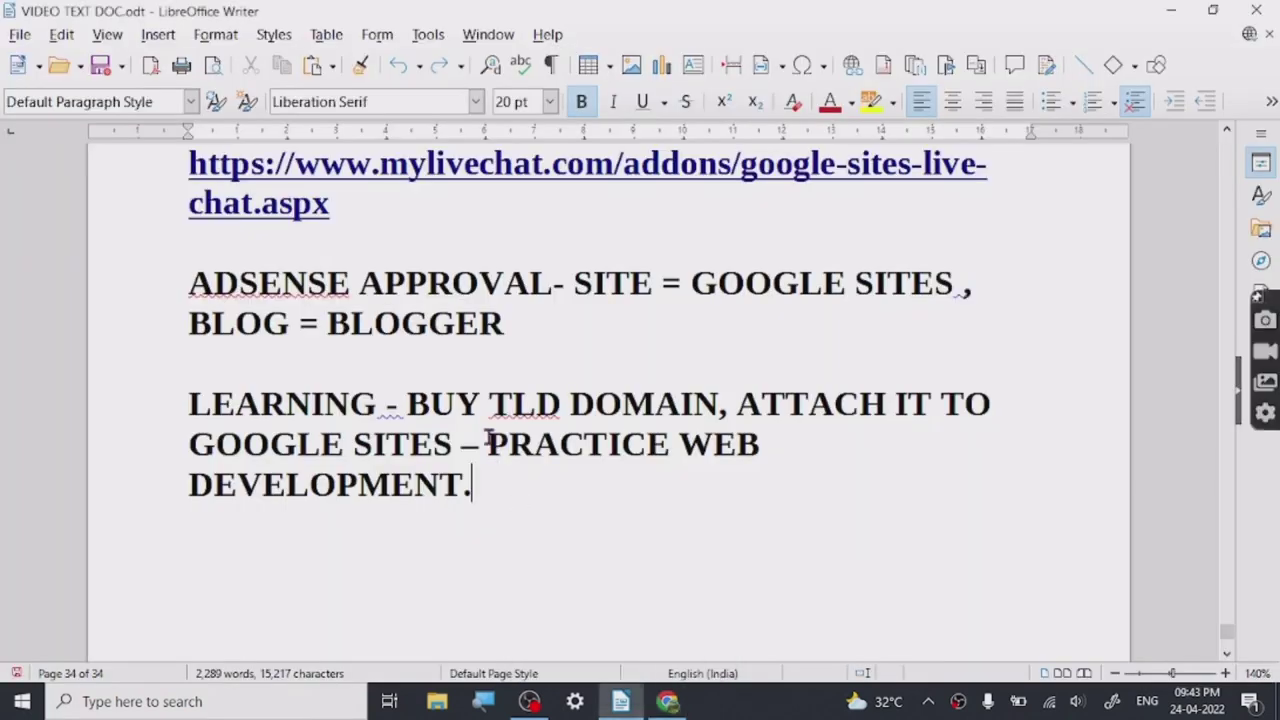
scroll(488, 430, "up", 10)
scroll(488, 430, "up", 15)
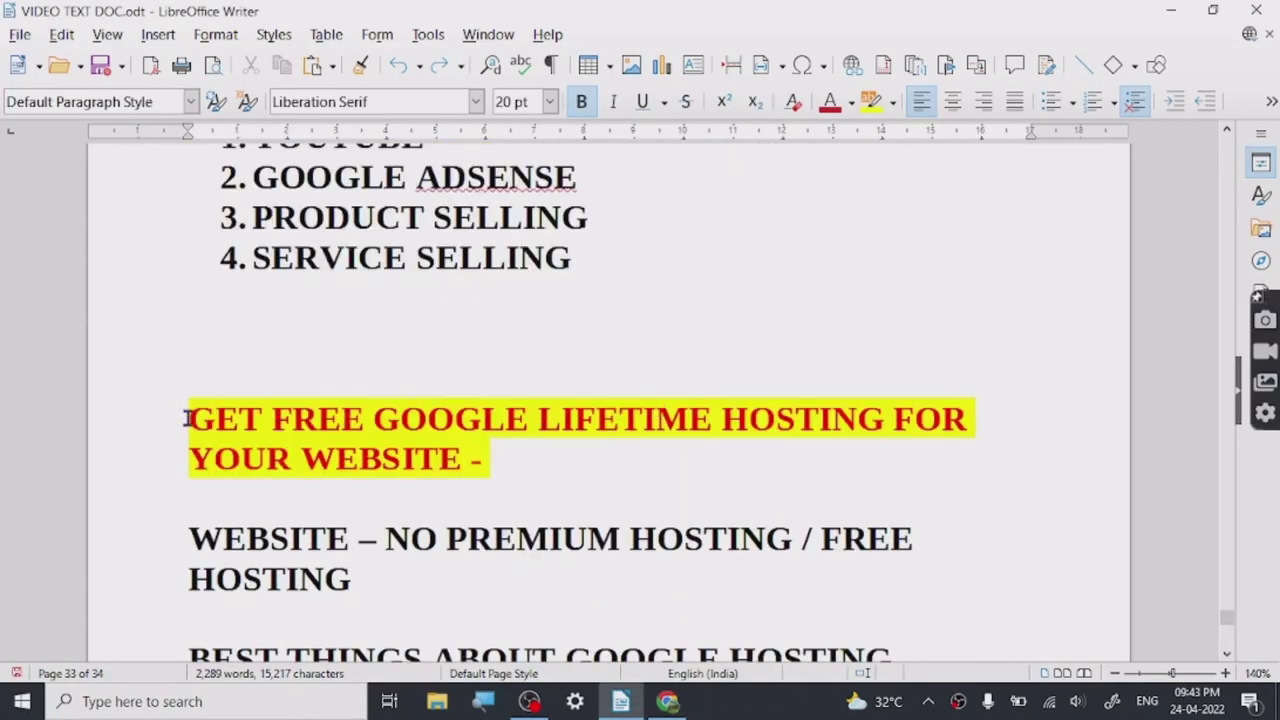
left_click_drag(186, 418, 472, 460)
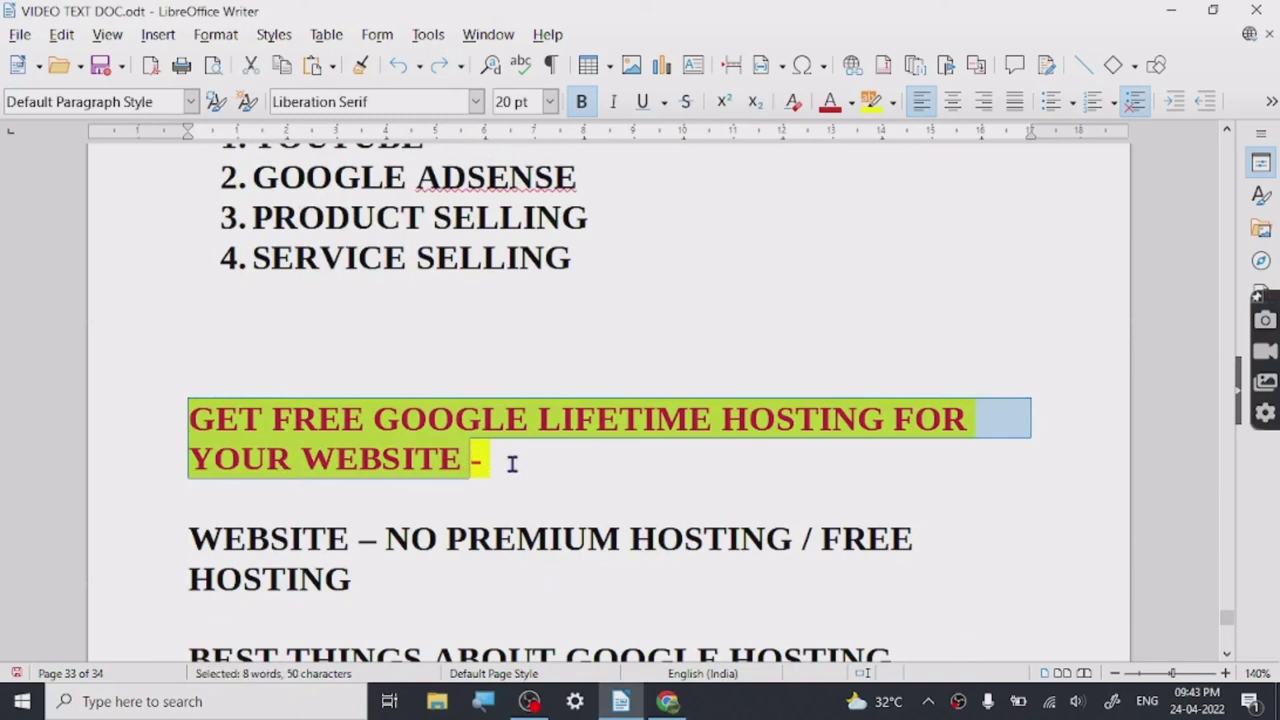